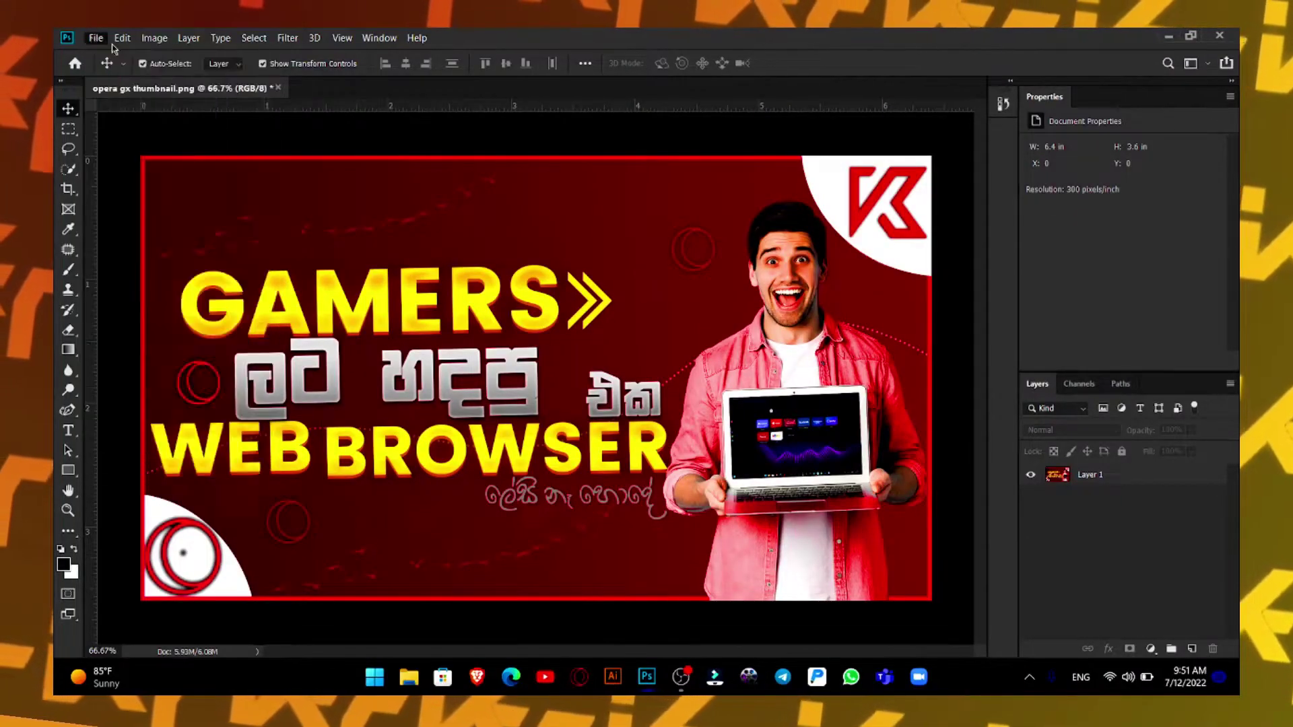
# - Bring up new-document settings for a 1920×1080 px, 72 ppi canvas with black background
pyautogui.click(92, 39)
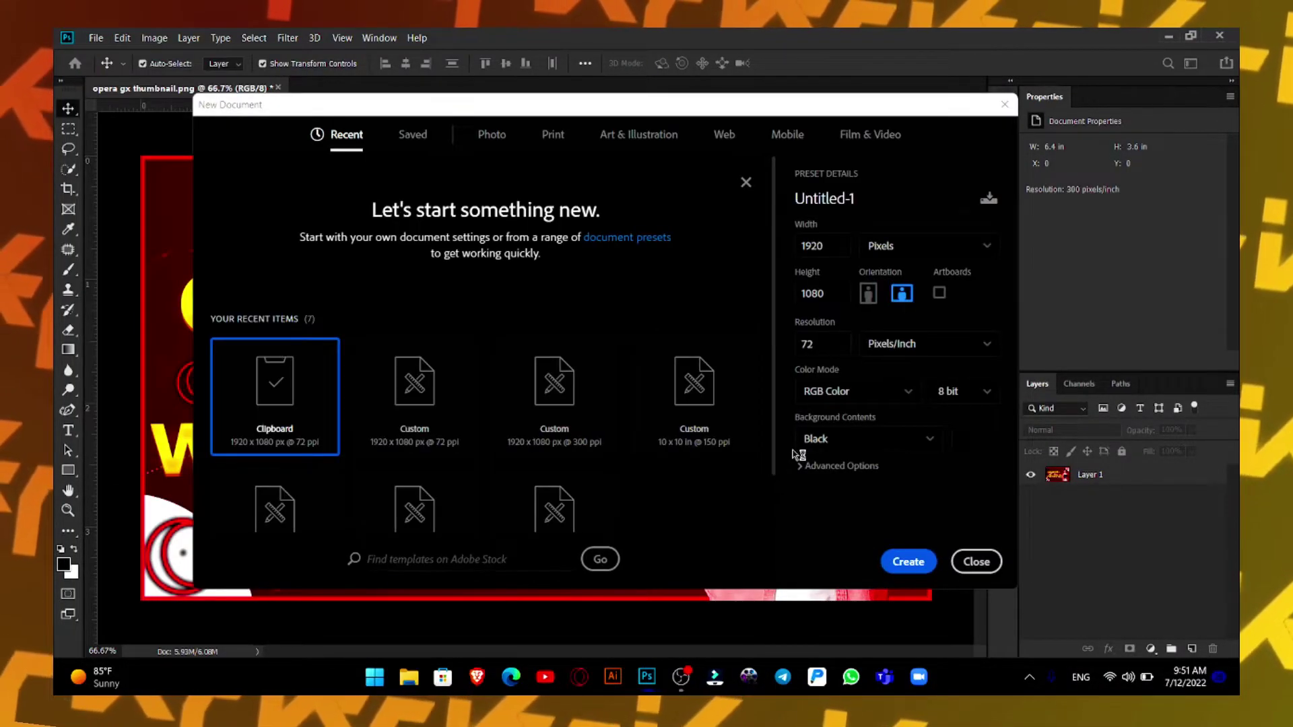
# - Create the black 1920×1080 document and add a Gradient Fill layer
pyautogui.click(975, 563)
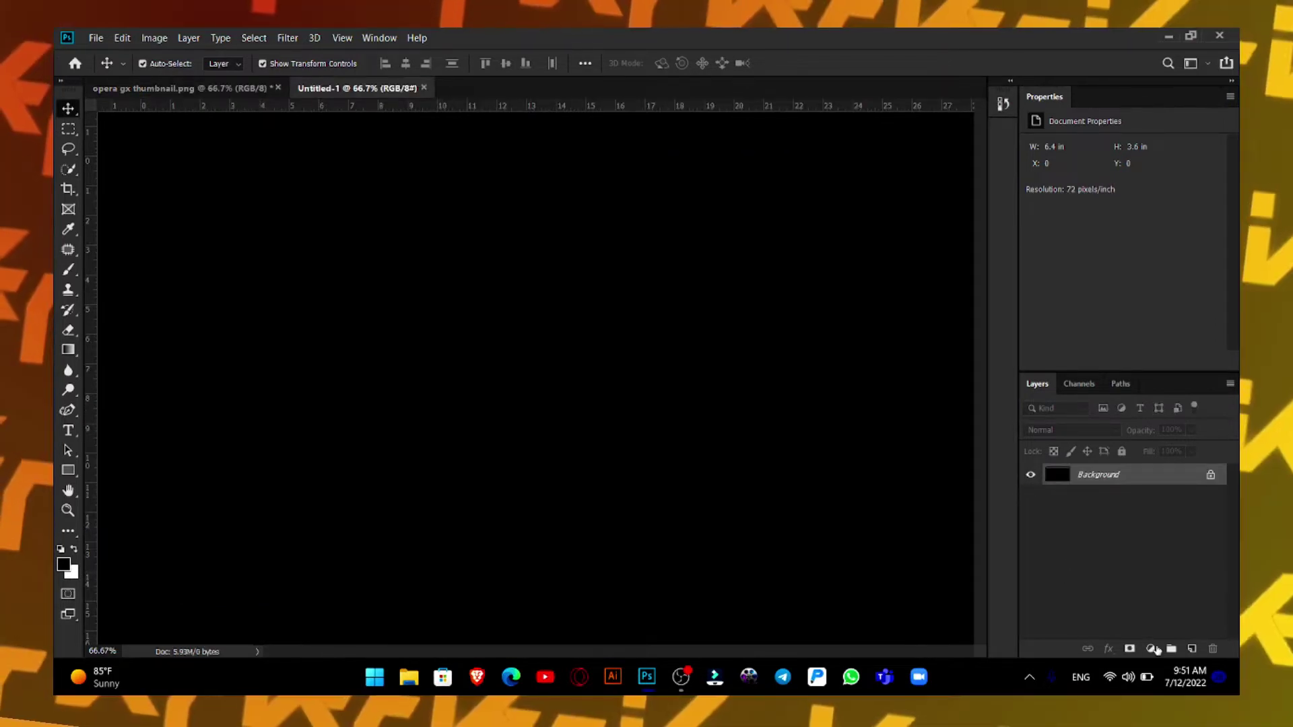
pyautogui.click(1158, 652)
pyautogui.click(1148, 397)
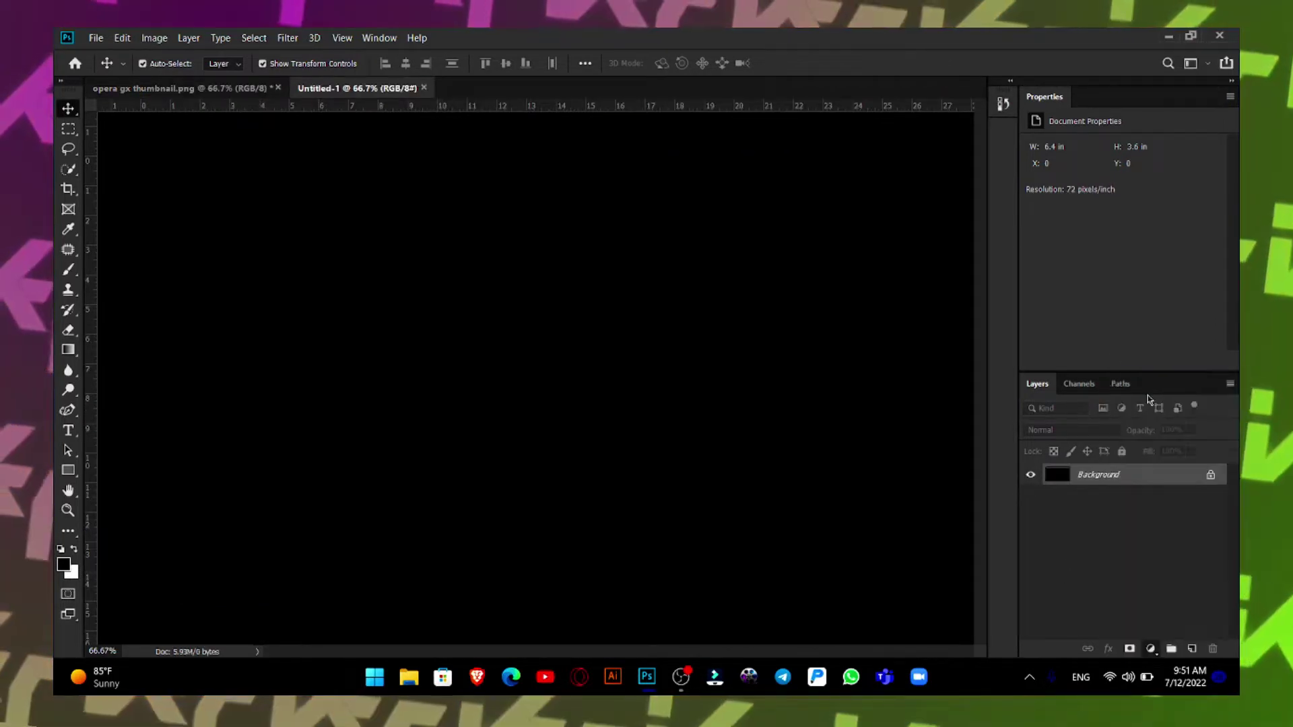
# - Set the gradient stops to f30000 and 640000, darken the red slightly, and accept
pyautogui.click(666, 202)
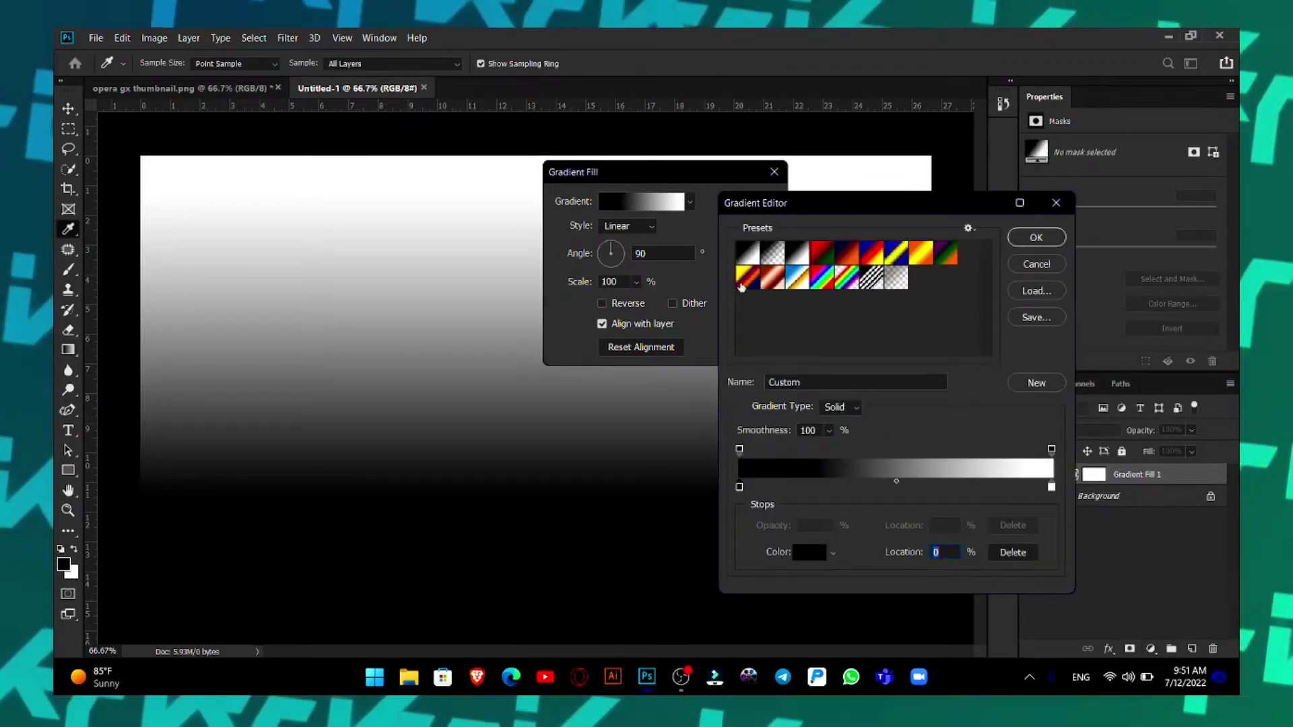
pyautogui.click(808, 552)
pyautogui.write('f30000')
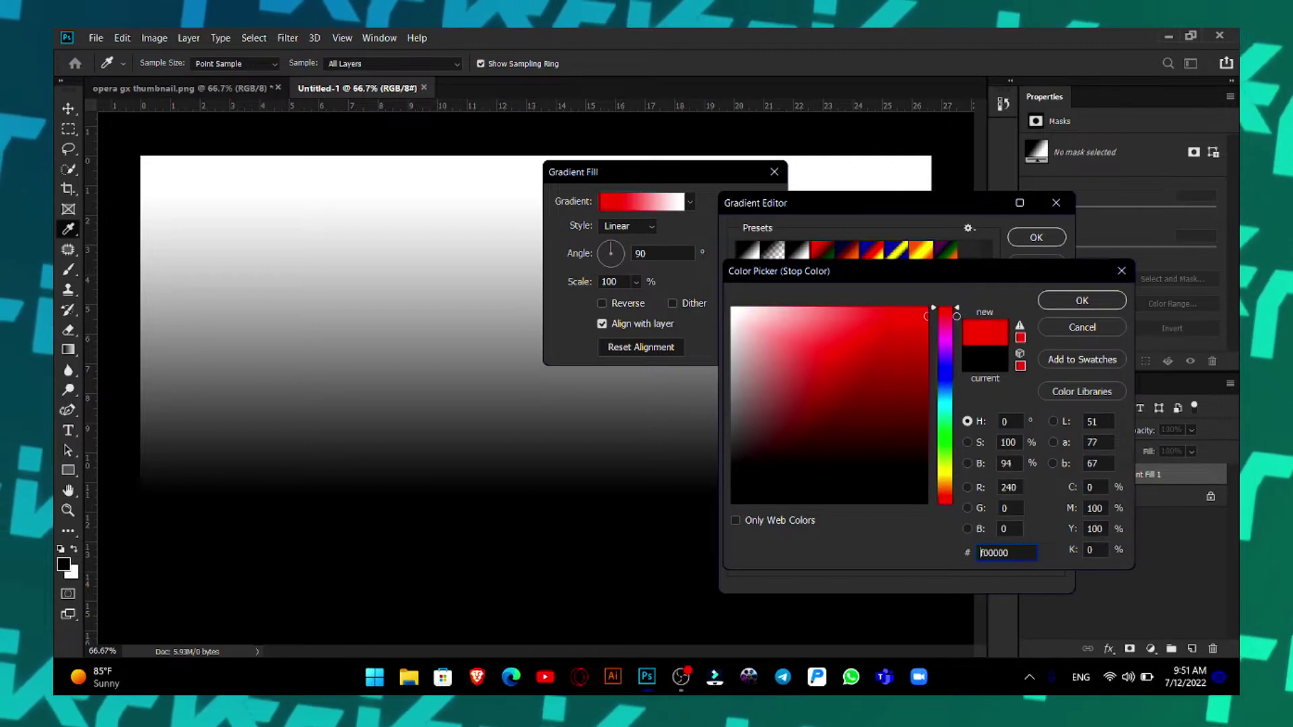
pyautogui.click(1065, 304)
pyautogui.click(808, 552)
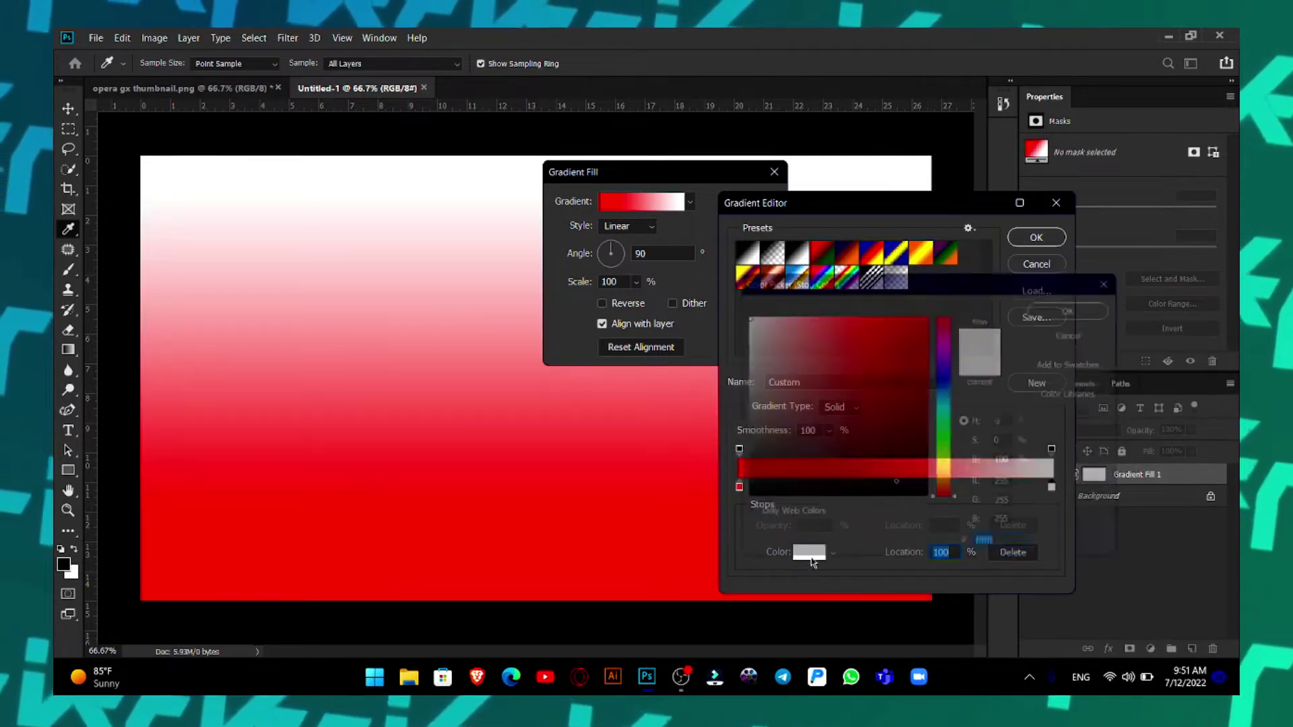
pyautogui.write('640000')
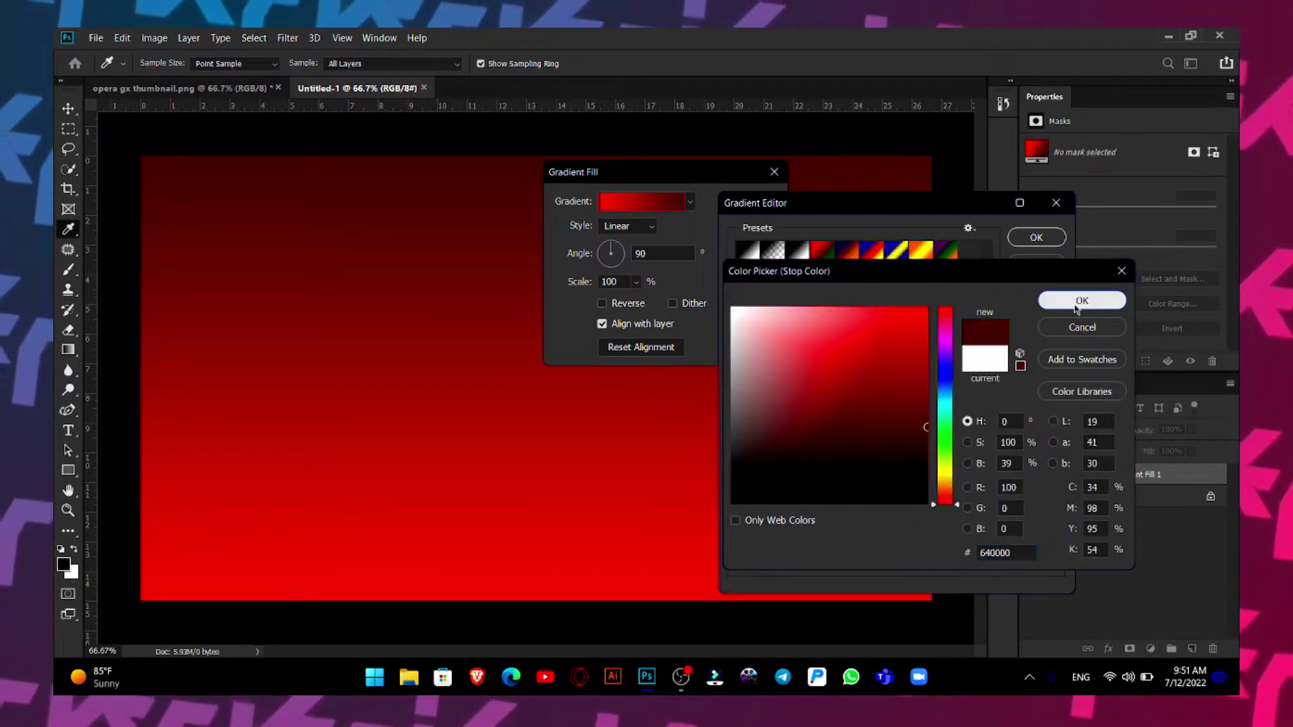
pyautogui.click(1077, 304)
pyautogui.click(808, 552)
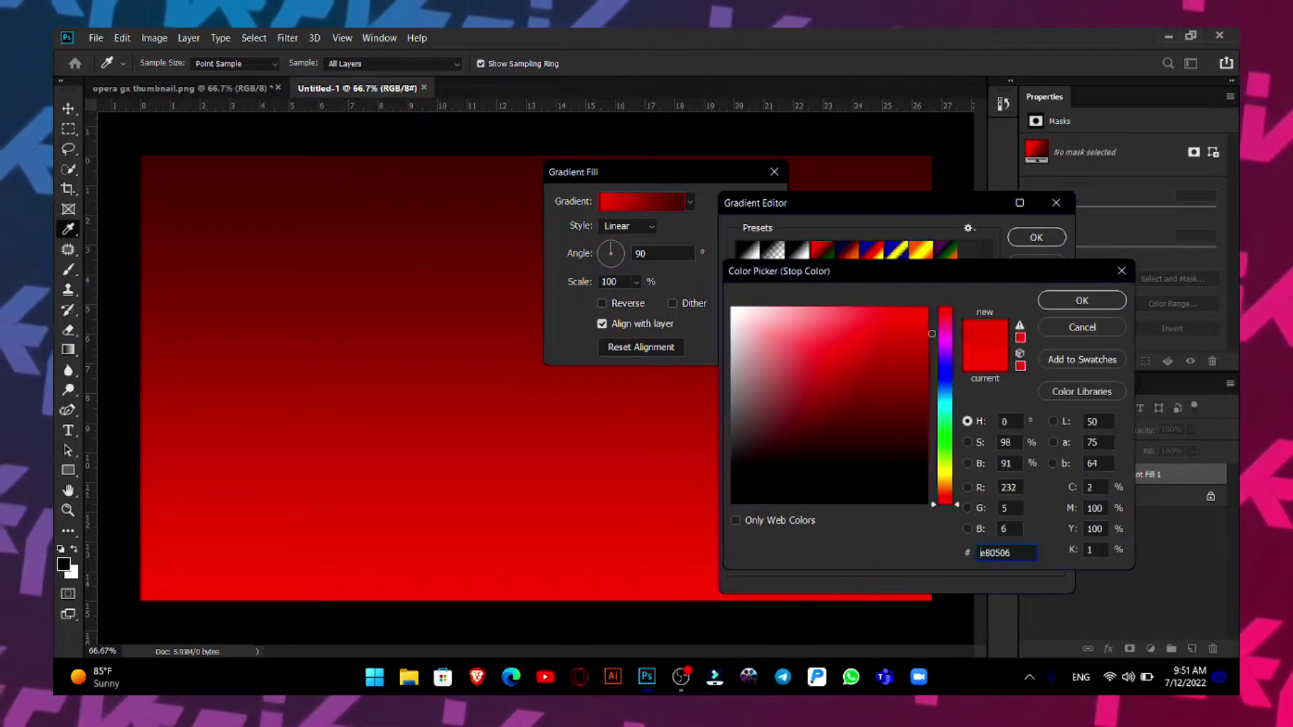
pyautogui.moveTo(924, 346); pyautogui.dragTo(942, 350)
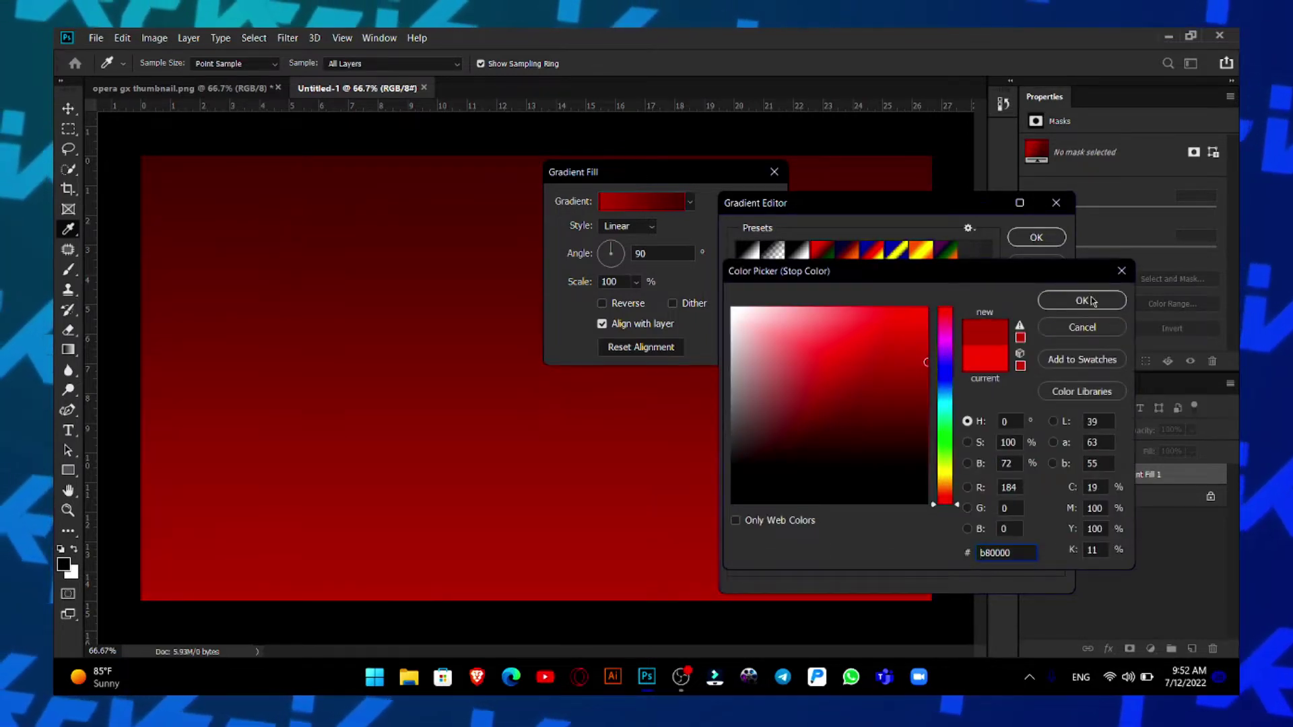
pyautogui.press('Return')
pyautogui.press('Return')
pyautogui.press('Return')
# - Draw a rectangle with no fill and a red 9.56 px stroke
pyautogui.press('u')
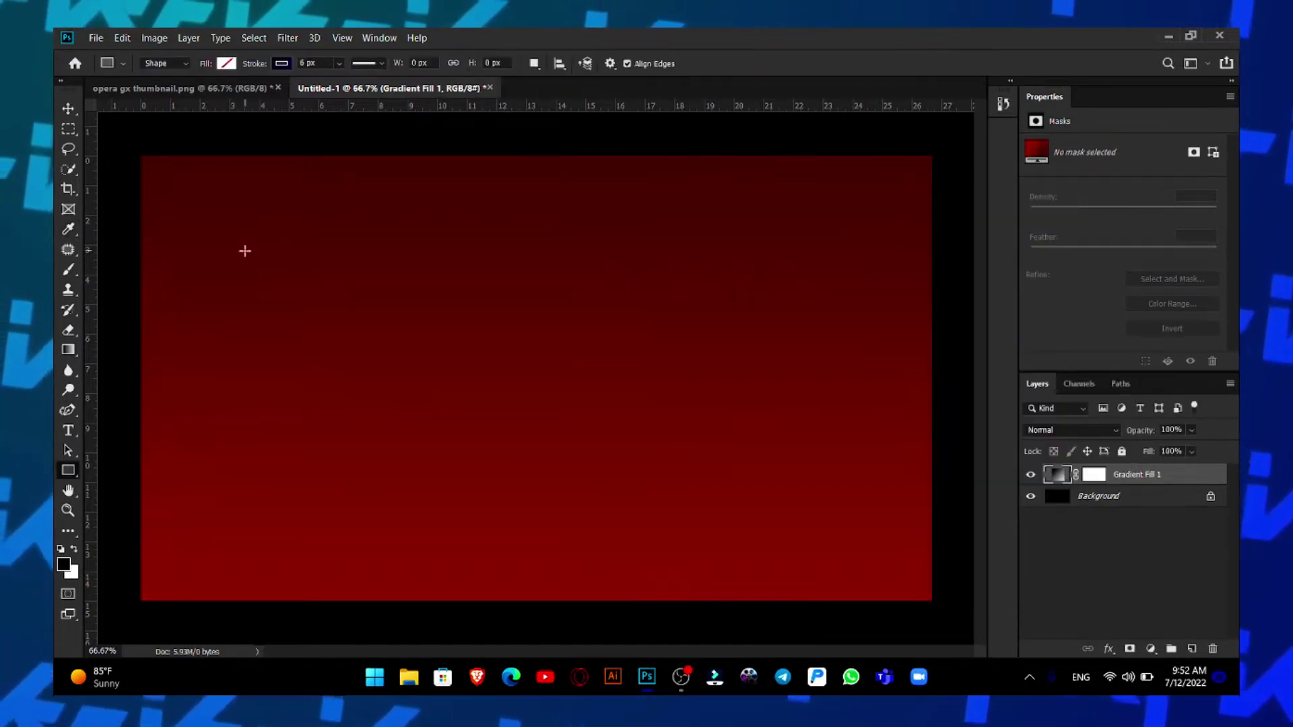
pyautogui.moveTo(246, 251); pyautogui.dragTo(817, 506)
pyautogui.click(226, 63)
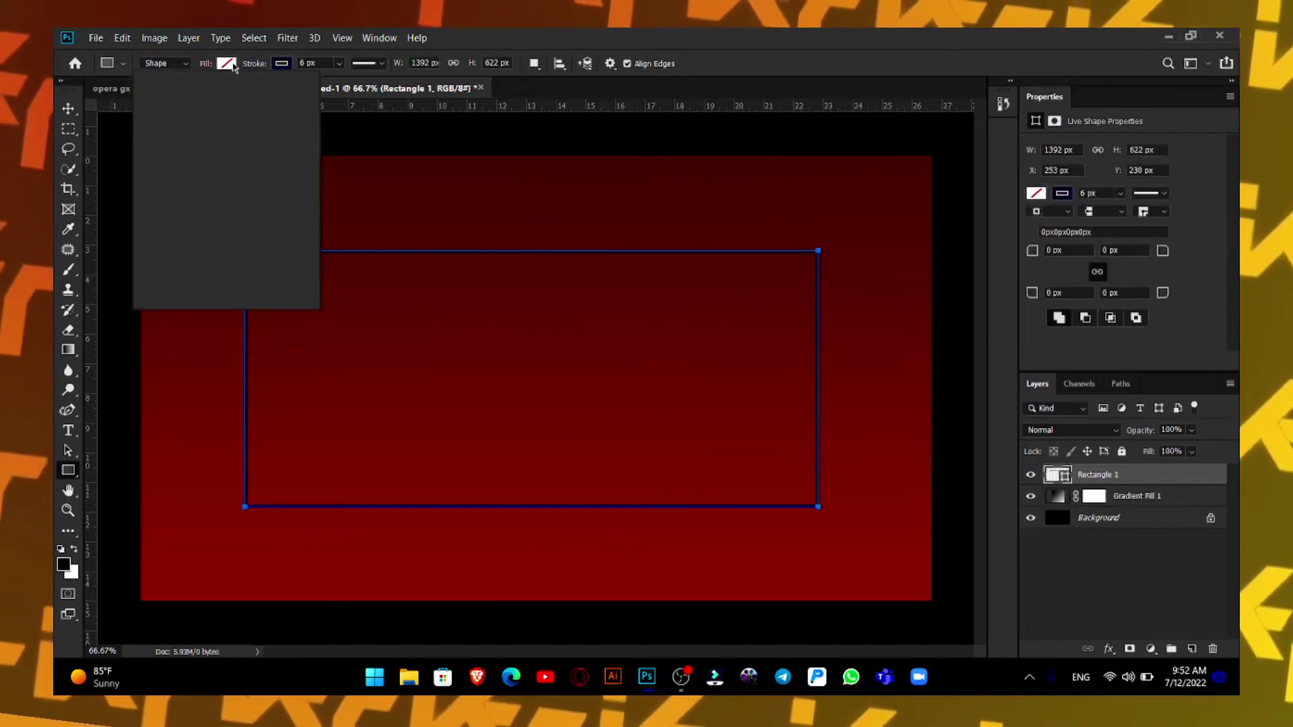
pyautogui.click(282, 63)
pyautogui.click(245, 144)
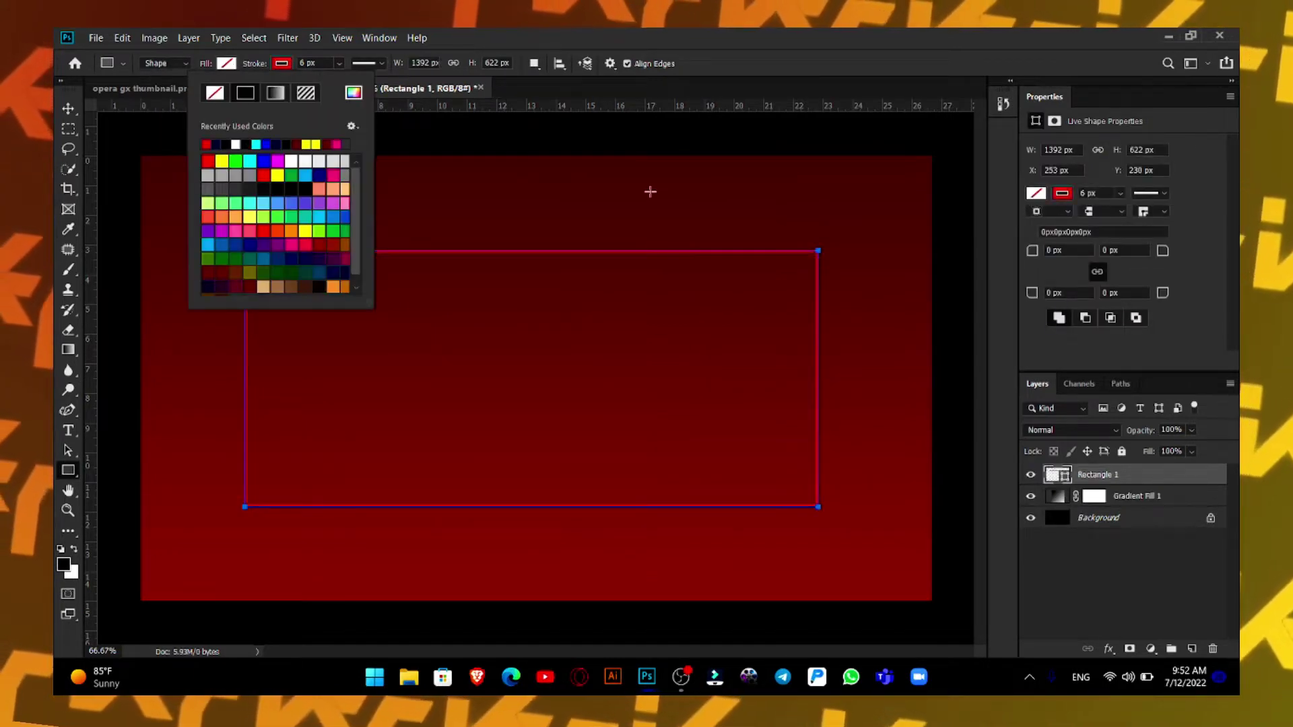
pyautogui.click(339, 64)
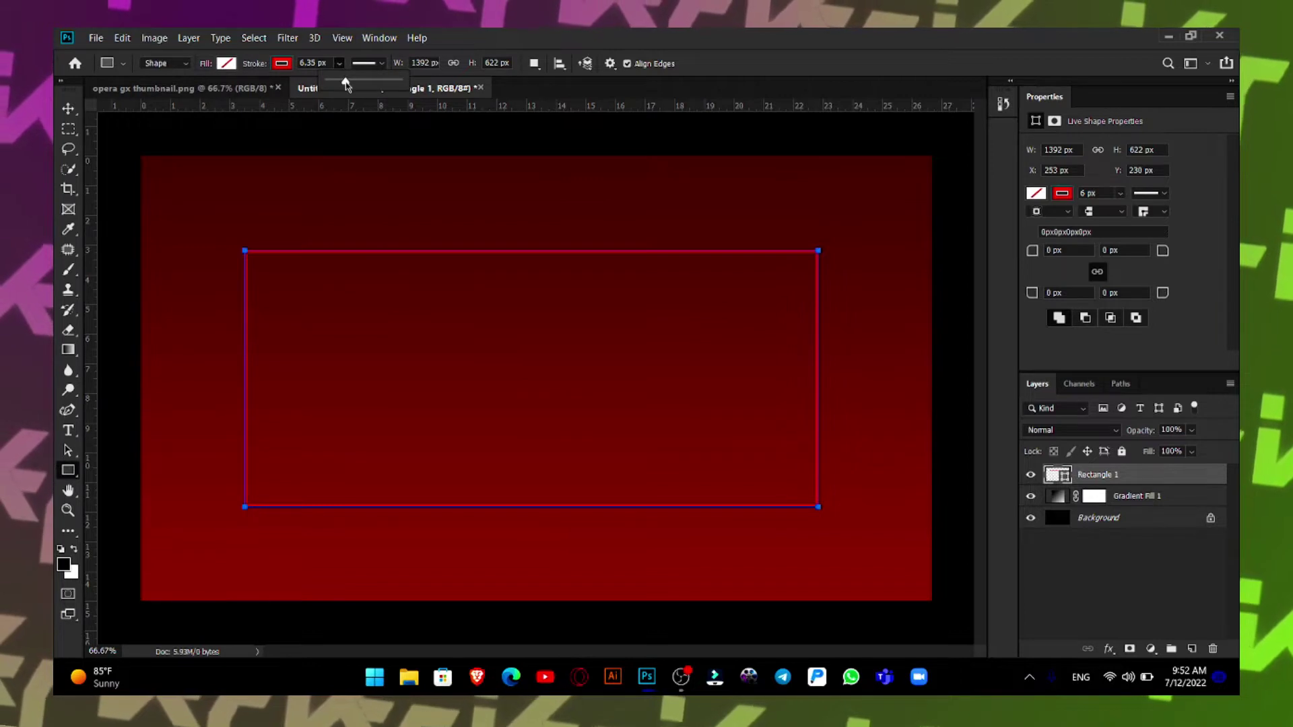
pyautogui.moveTo(346, 83); pyautogui.dragTo(349, 81)
# - Scale the red-outlined rectangle out so it frames the whole canvas
pyautogui.click(70, 109)
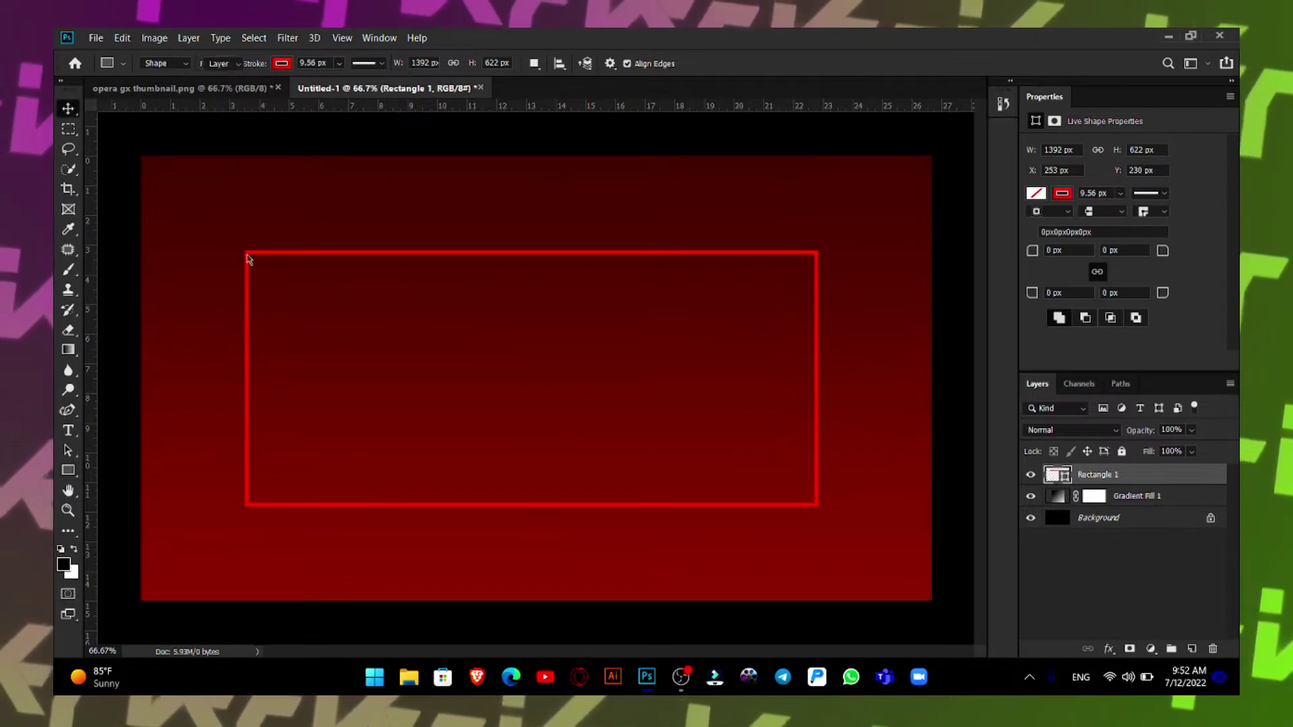
pyautogui.click(247, 252)
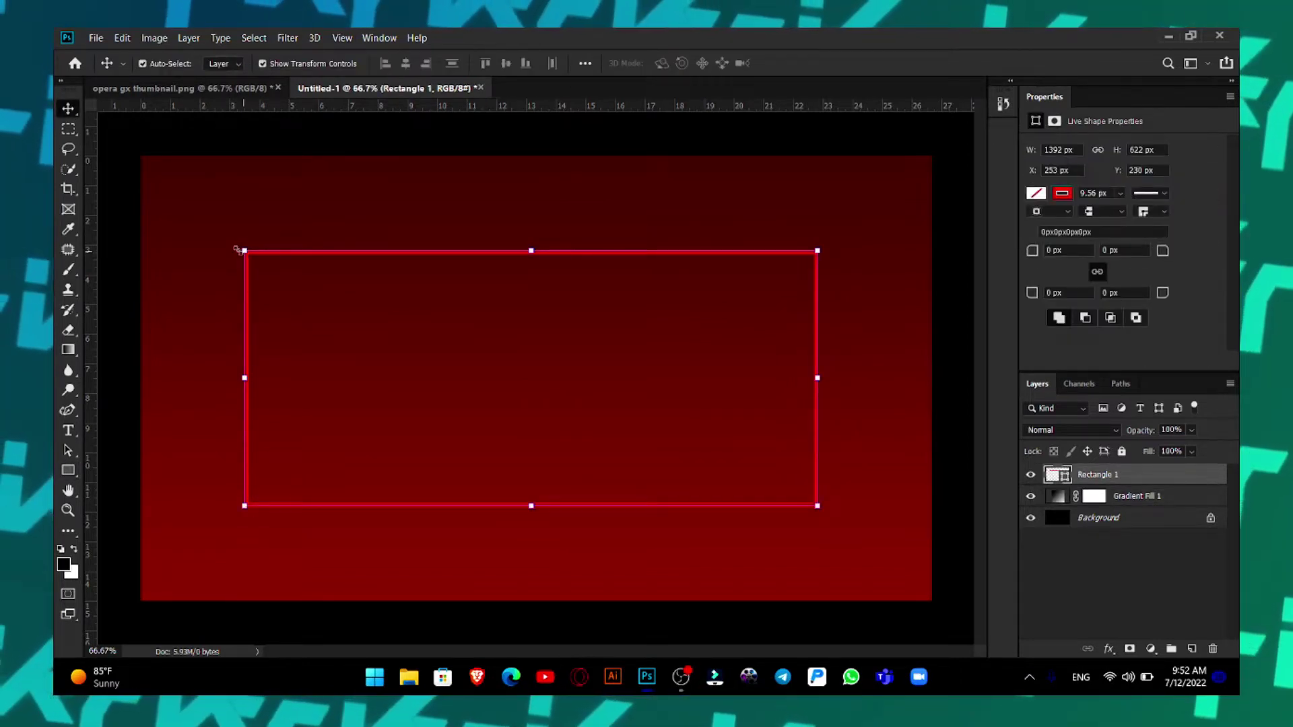
pyautogui.moveTo(237, 250); pyautogui.dragTo(142, 160)
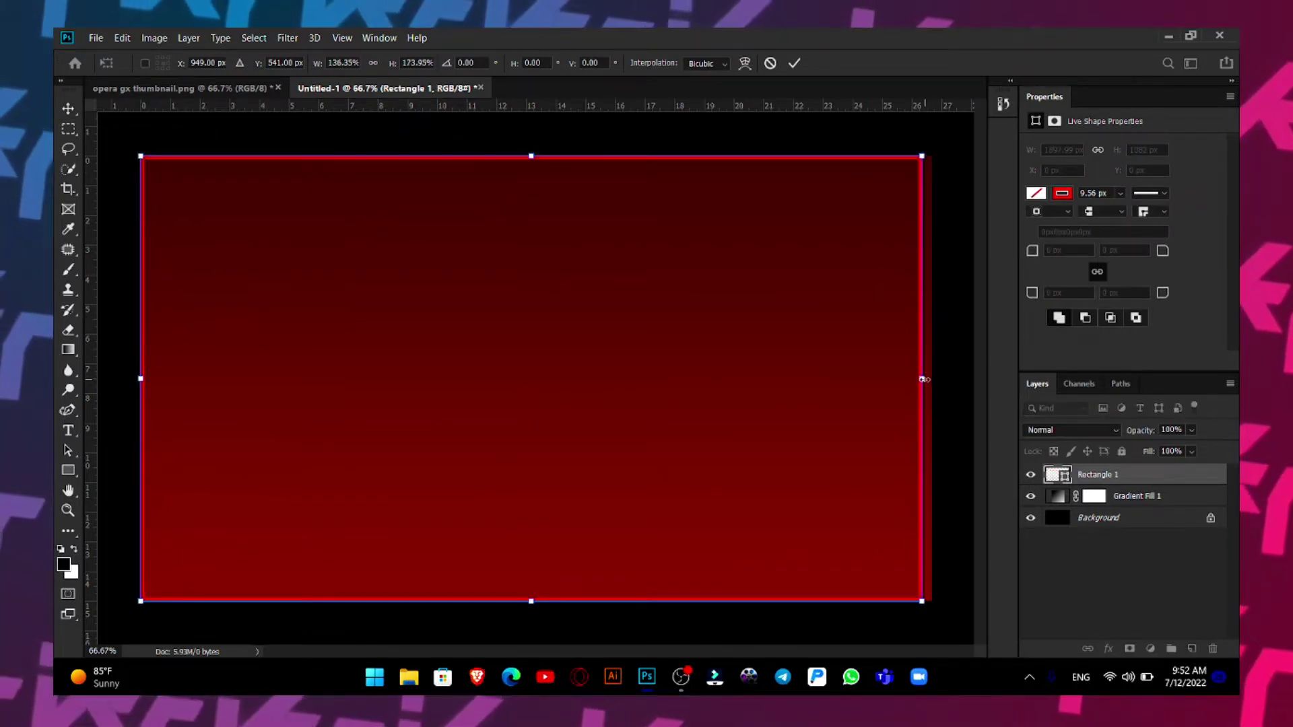
pyautogui.moveTo(922, 379); pyautogui.dragTo(929, 379)
pyautogui.press('Return')
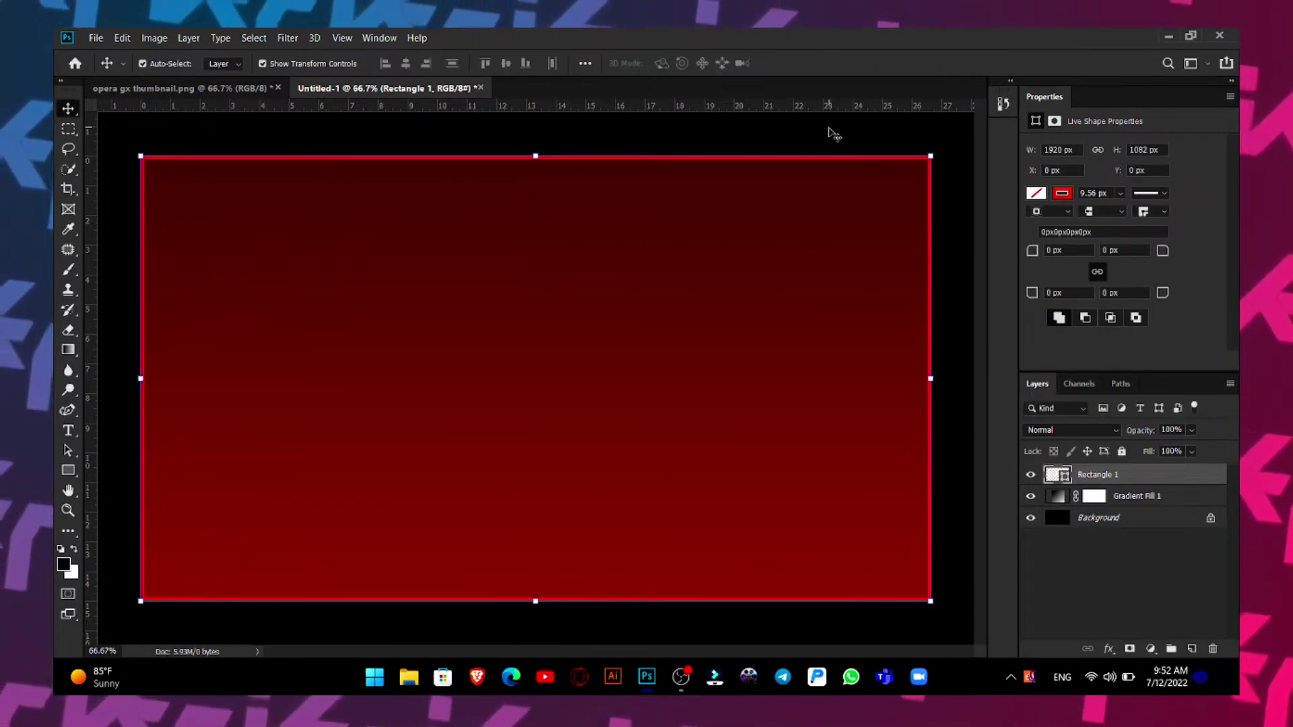
pyautogui.click(833, 132)
# - Add 'GAMERS' text at 190 pt and move it to the upper left
pyautogui.click(96, 38)
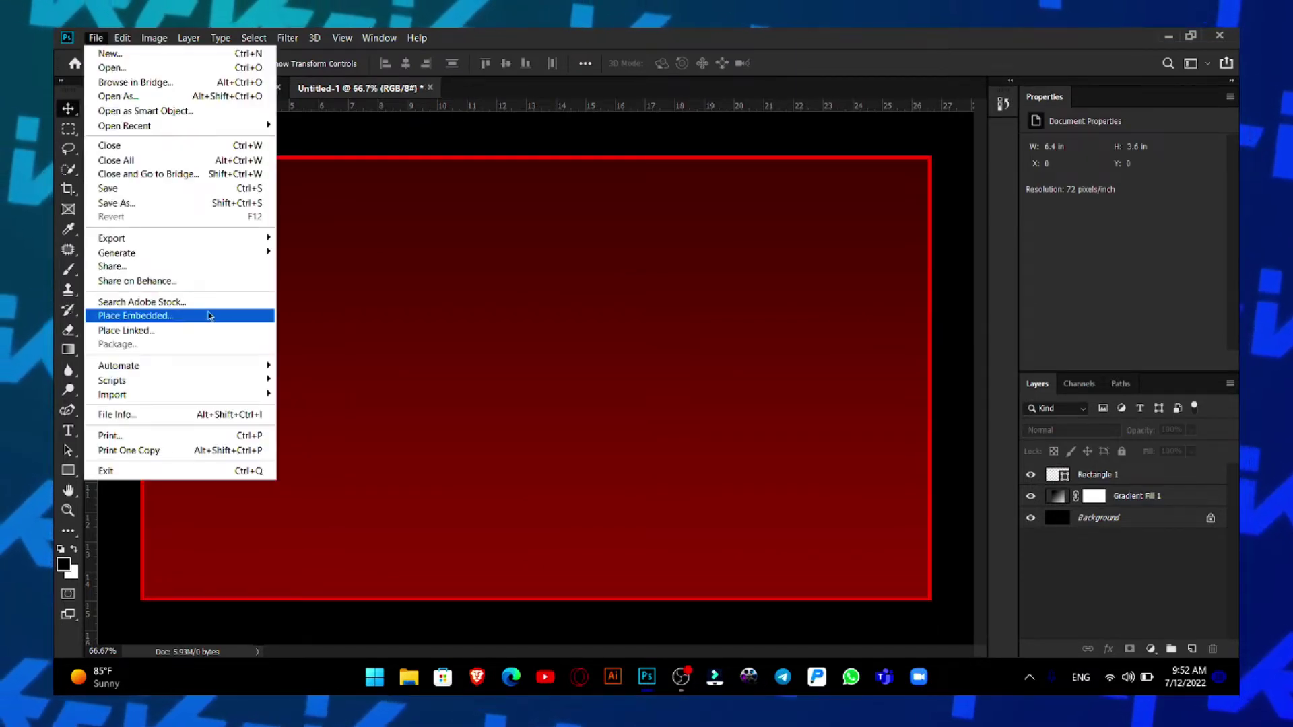
pyautogui.press('Escape')
pyautogui.press('t')
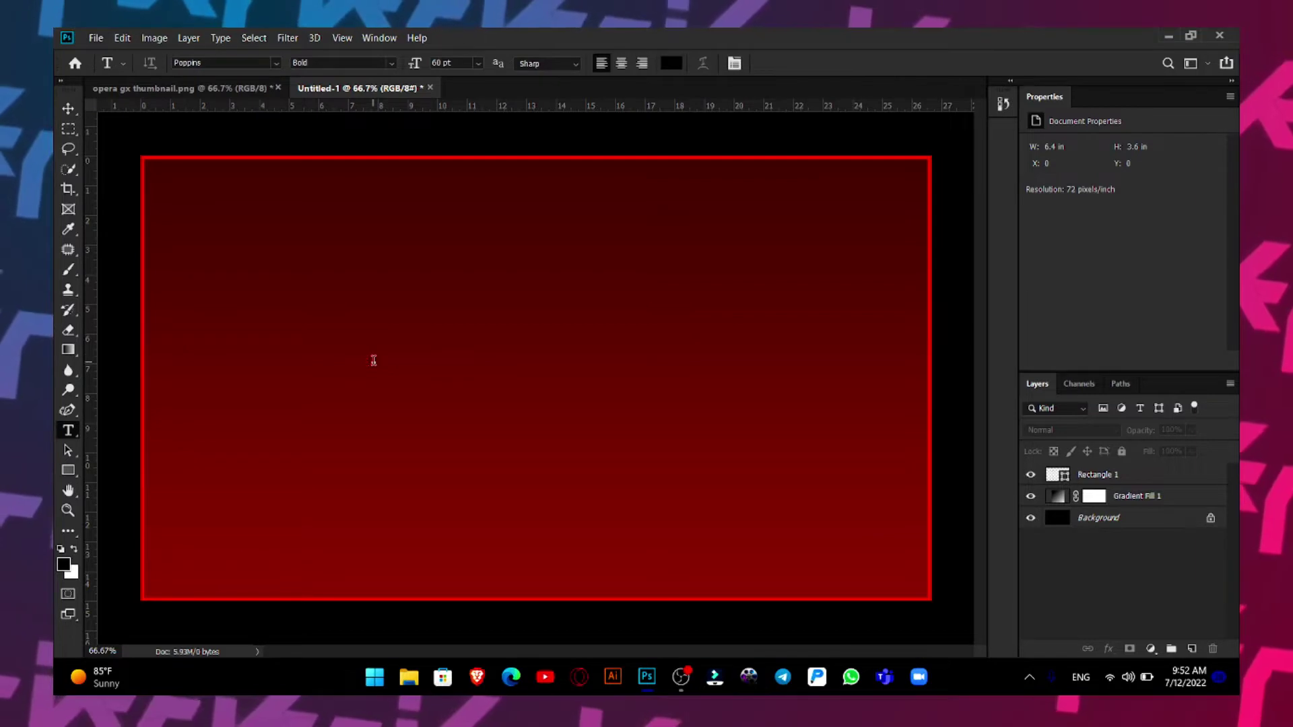
pyautogui.click(373, 360)
pyautogui.write('GAMERS')
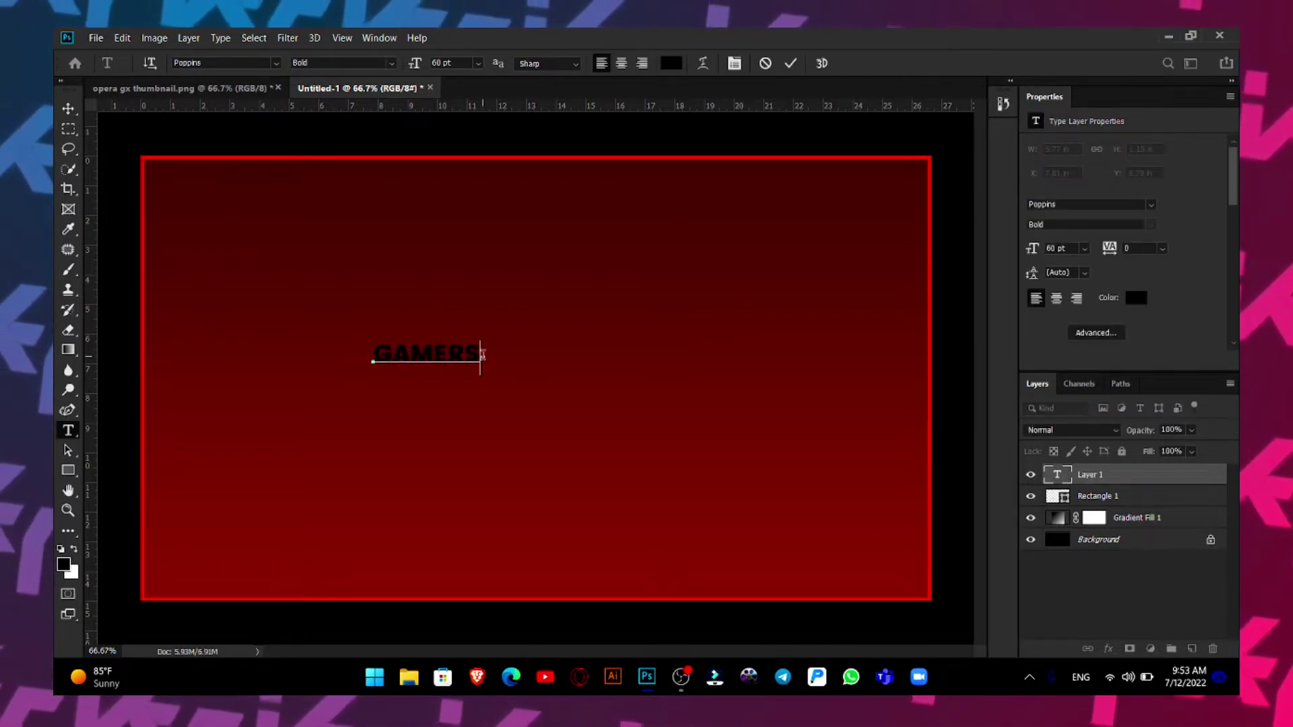
pyautogui.hotkey('ctrl', 'a')
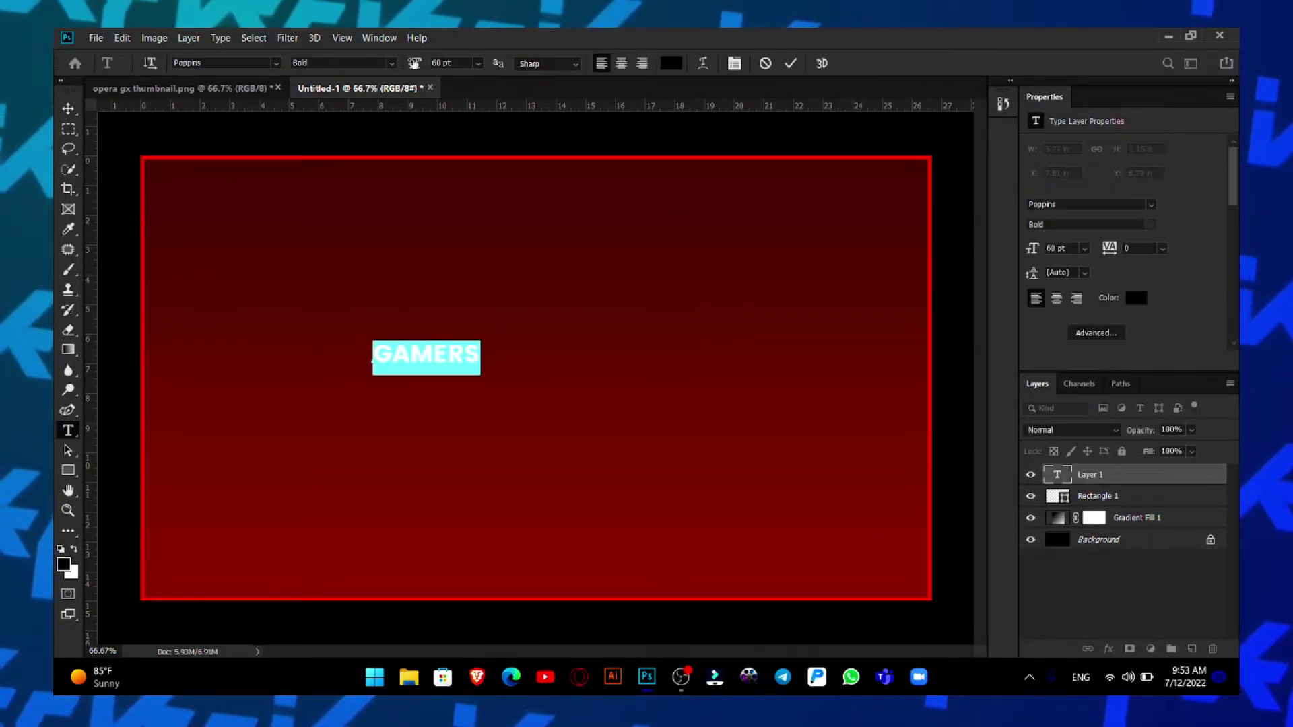
pyautogui.moveTo(415, 63); pyautogui.dragTo(502, 62)
pyautogui.click(56, 108)
pyautogui.moveTo(447, 345); pyautogui.dragTo(272, 322)
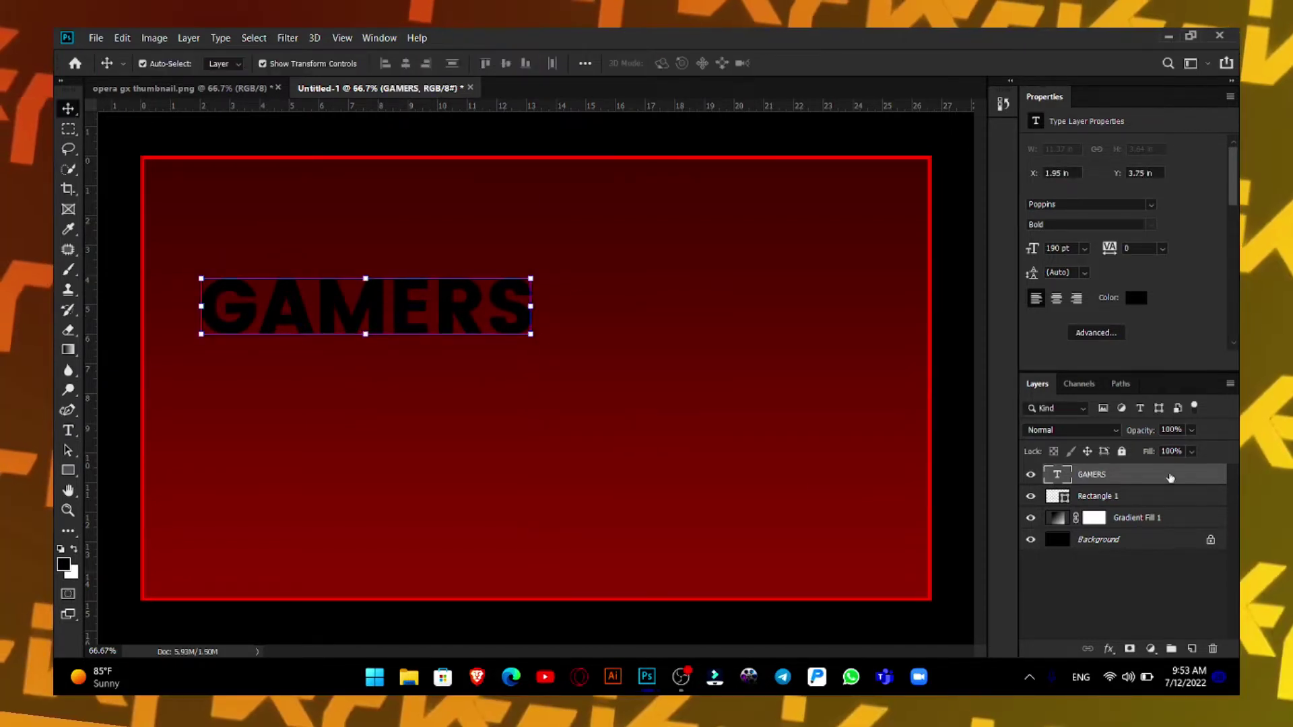
# - Enable yellow color overlay, orange-to-yellow gradient, outer glow, bevel, and inner shadow/glow on GAMERS
pyautogui.press('h')
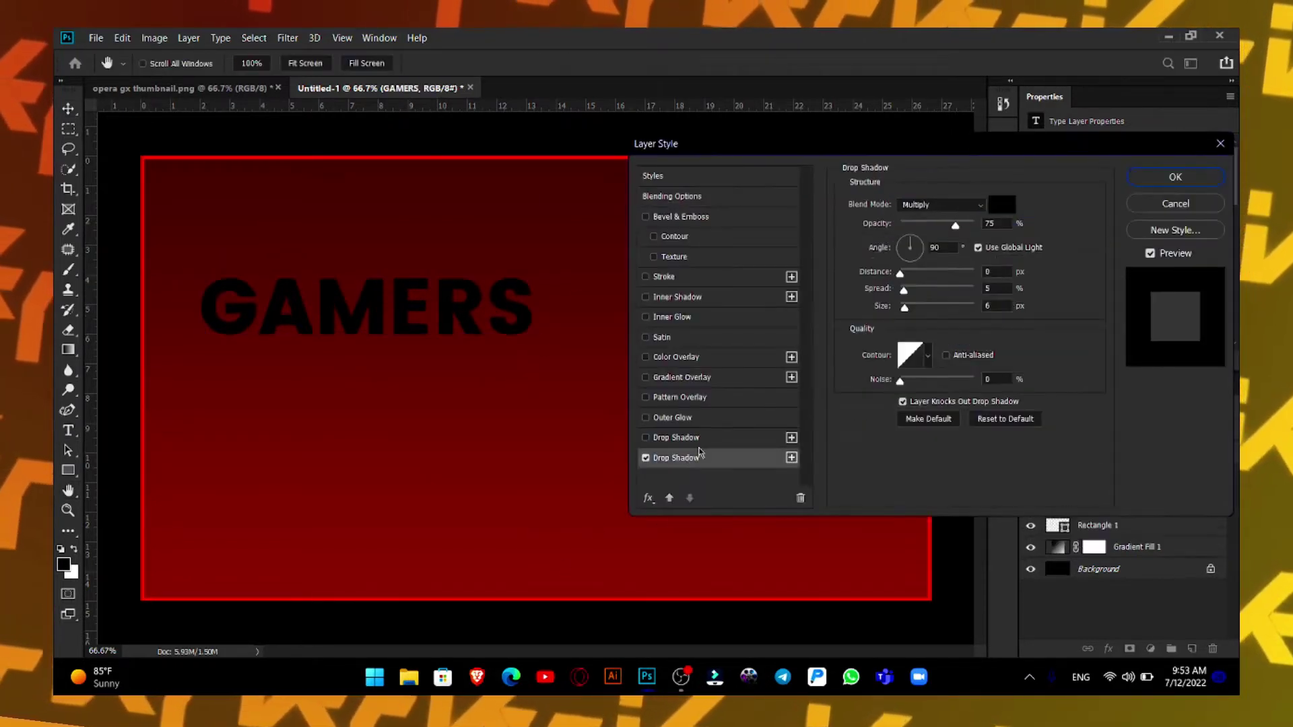
pyautogui.click(693, 359)
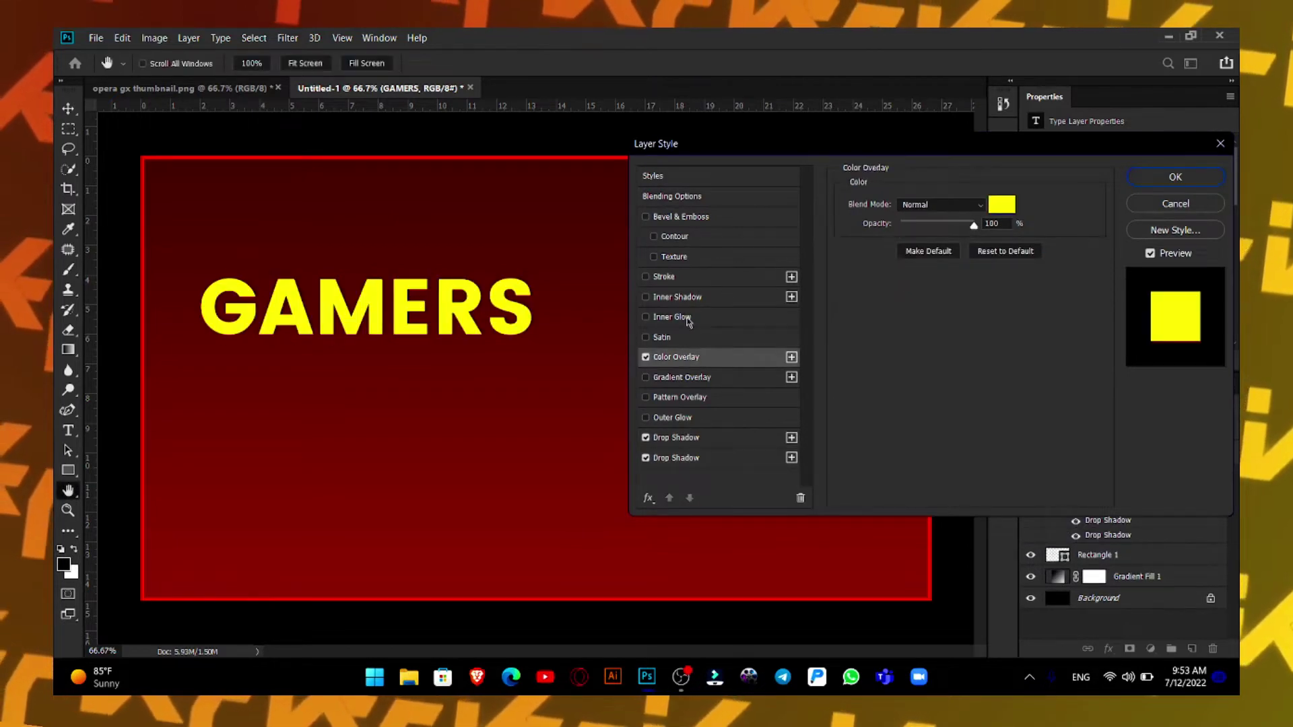
pyautogui.click(687, 376)
pyautogui.click(674, 418)
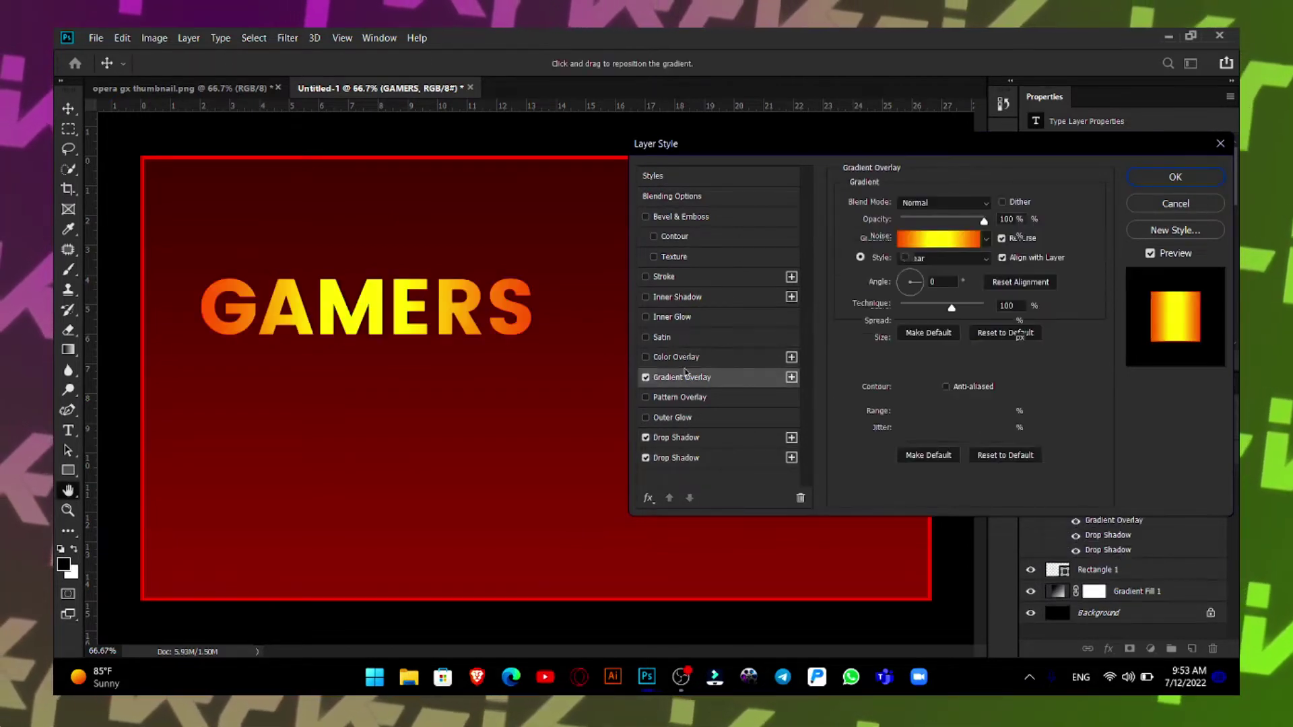
pyautogui.click(680, 216)
pyautogui.click(700, 297)
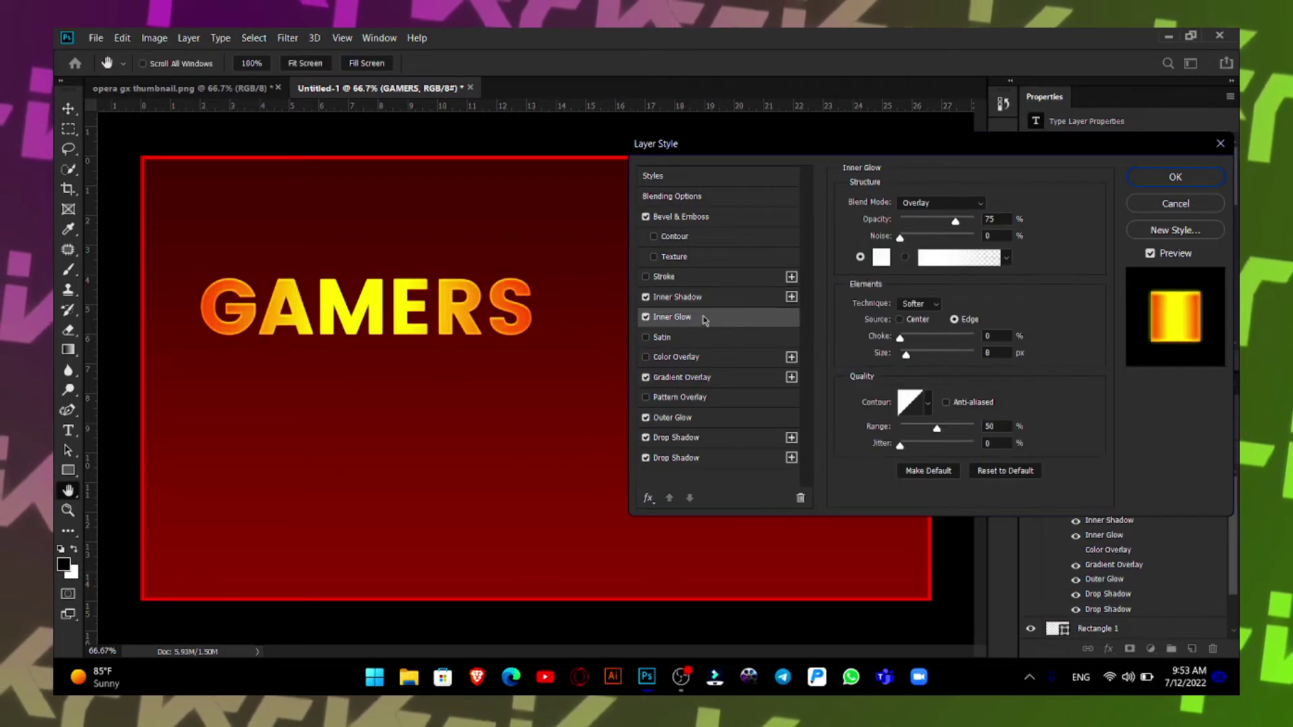
pyautogui.click(680, 458)
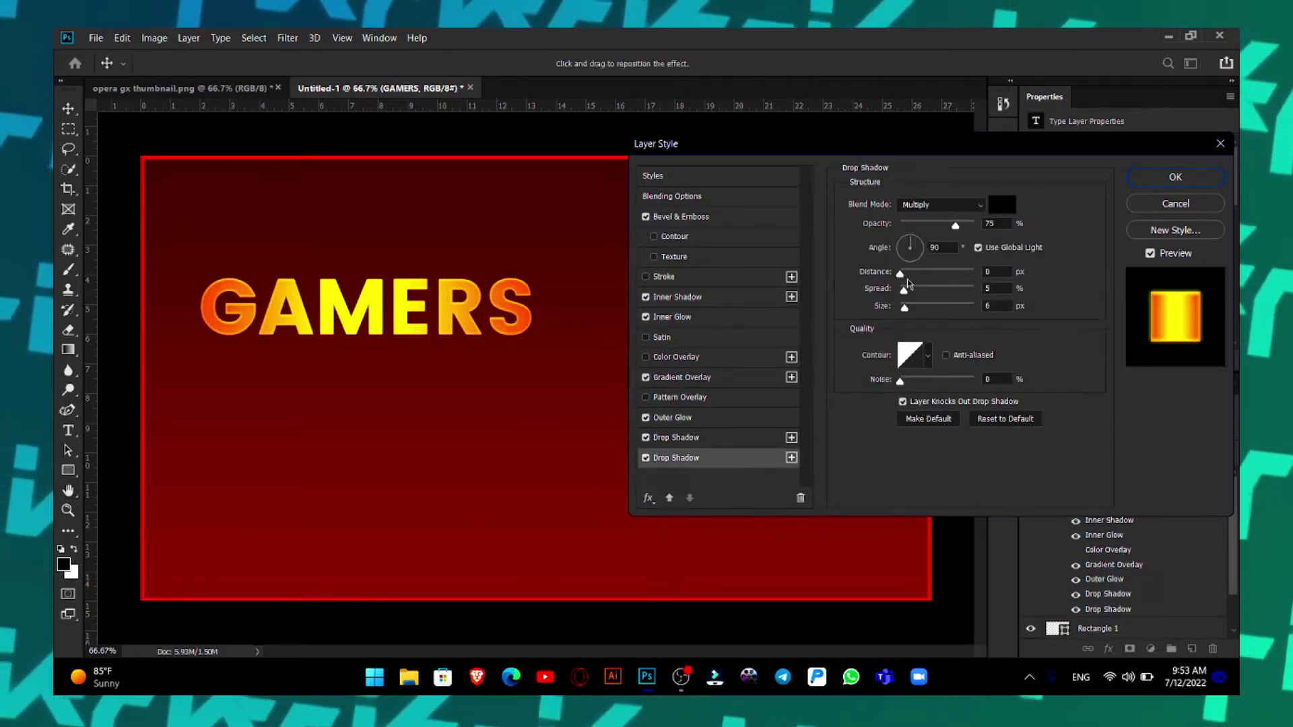
pyautogui.click(764, 438)
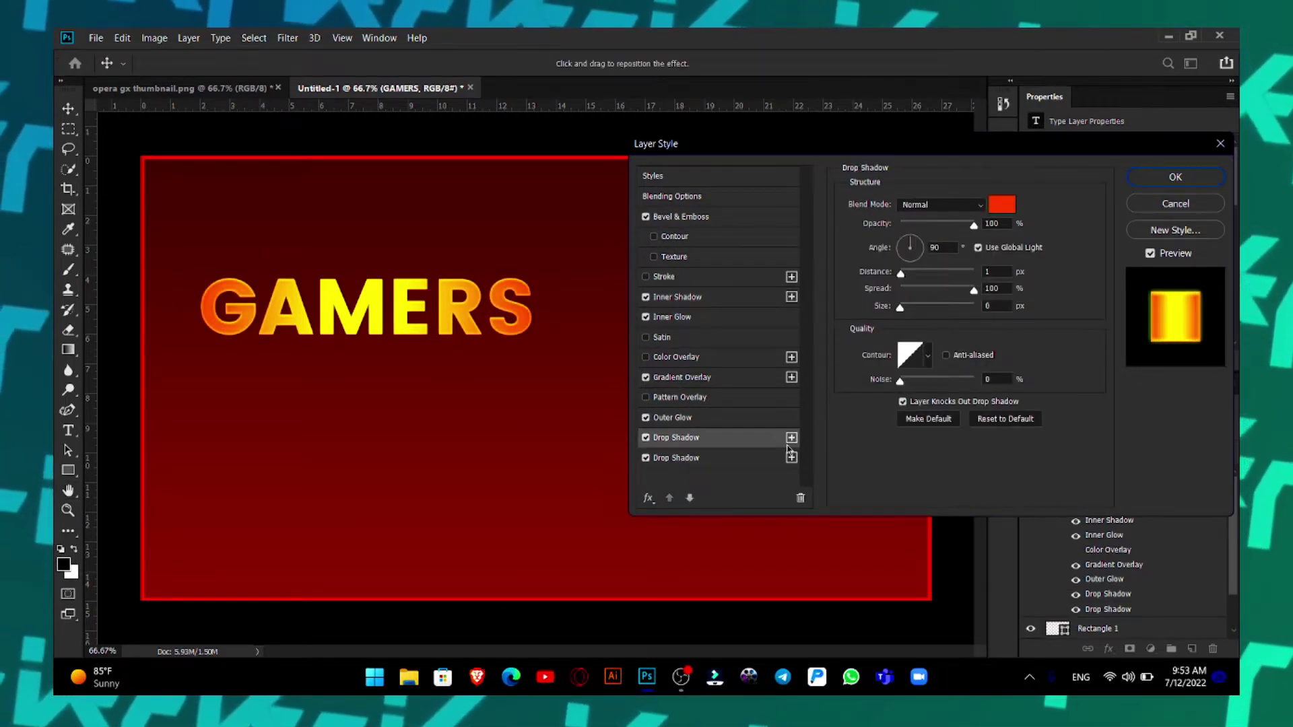
# - Make the drop shadow Normal blend with more spread, enlarge the outer glow, and apply
pyautogui.moveTo(902, 276); pyautogui.dragTo(907, 278)
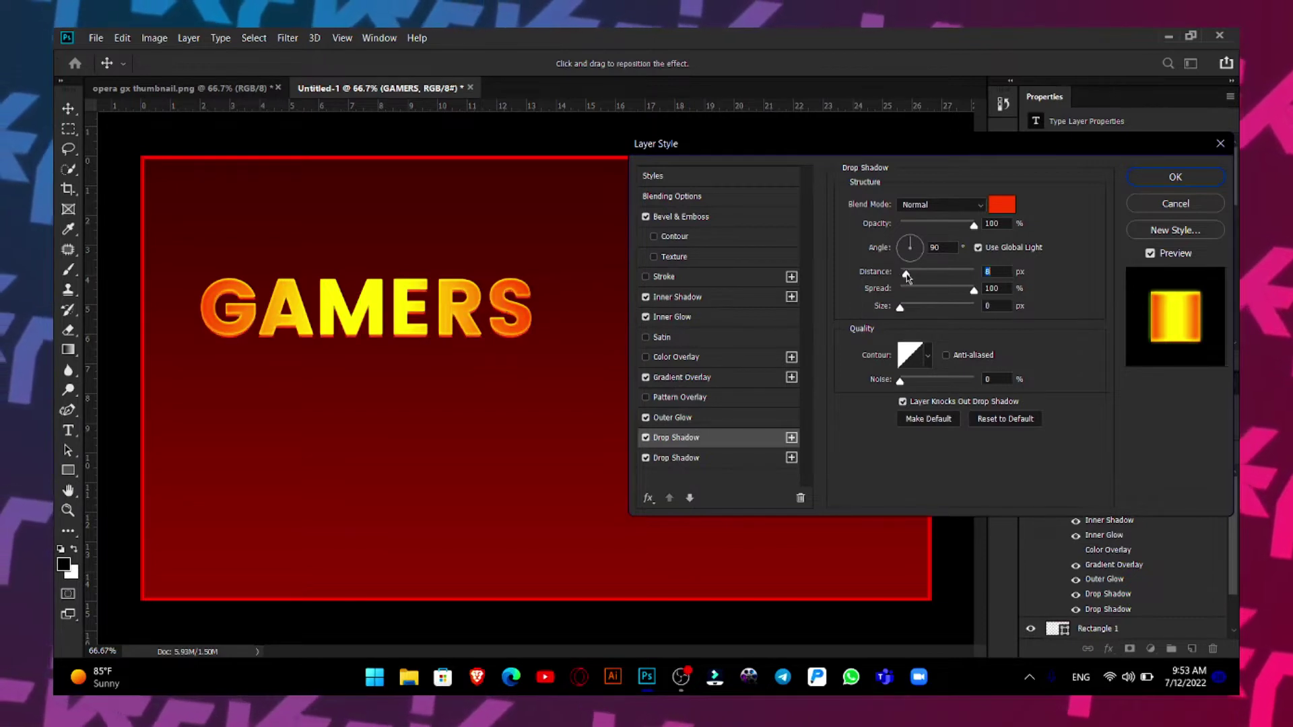
pyautogui.click(715, 459)
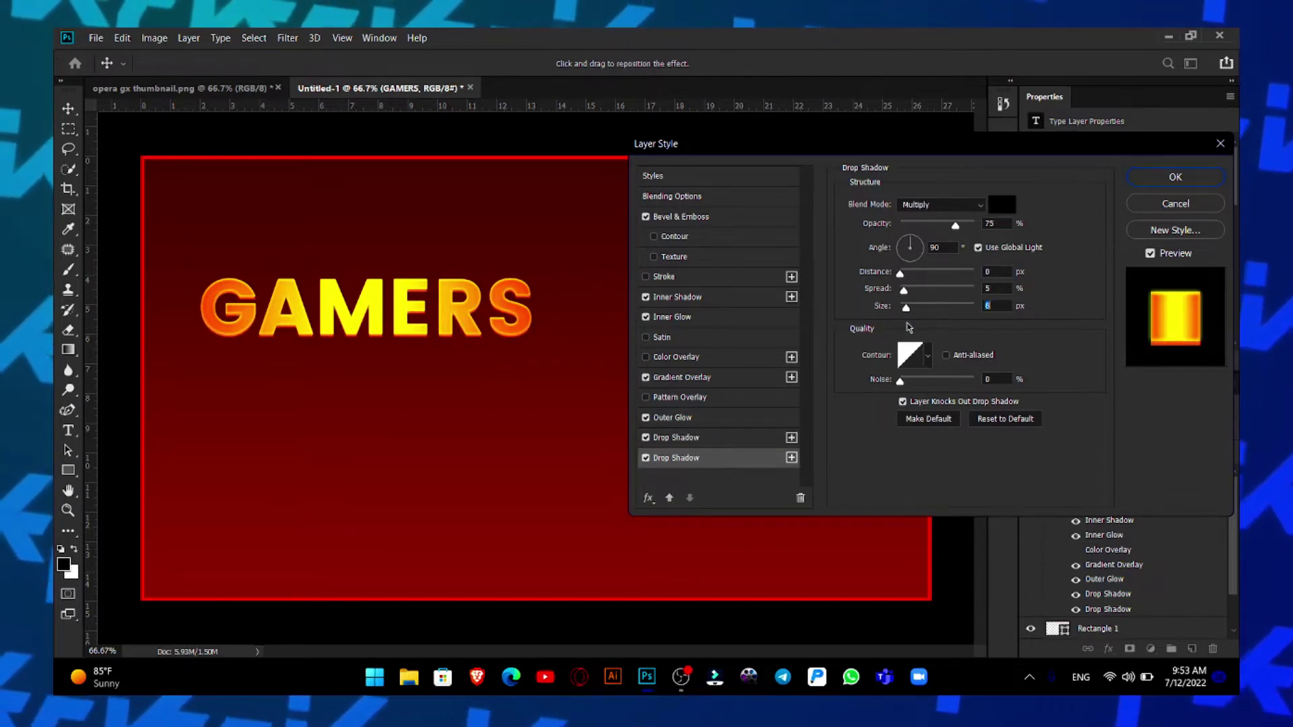
pyautogui.click(936, 205)
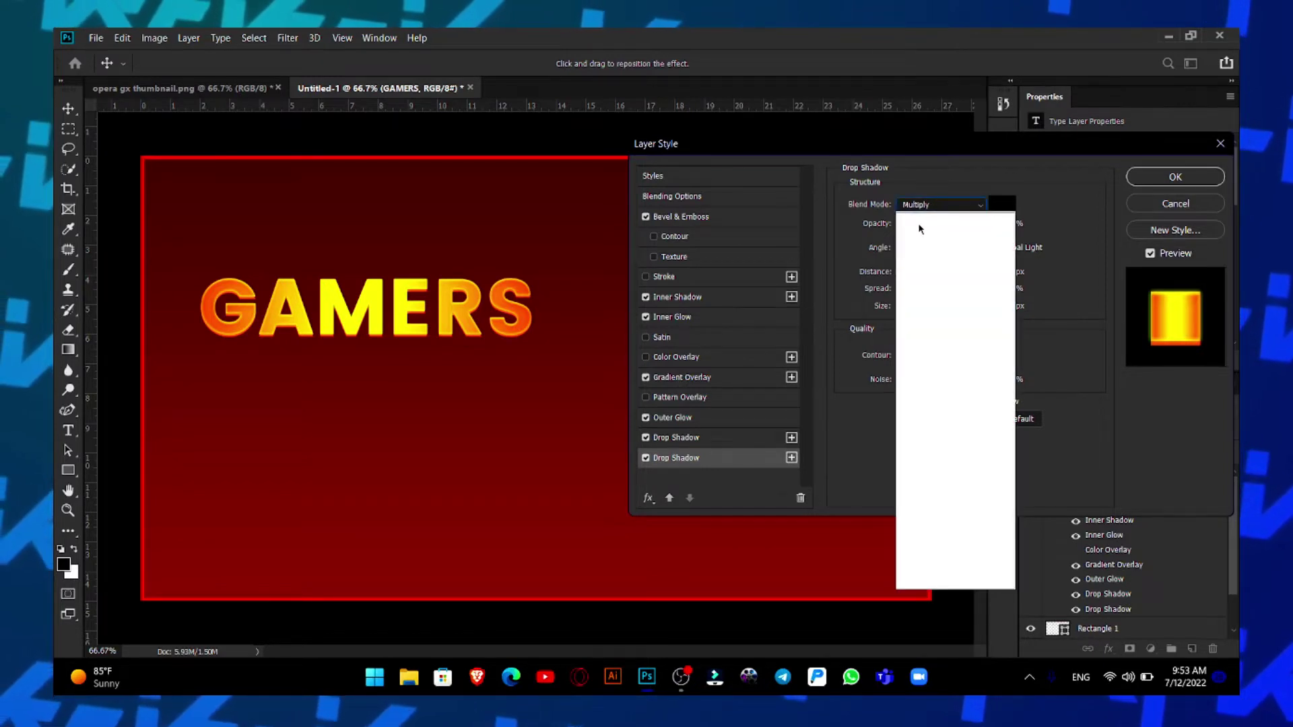
pyautogui.click(917, 217)
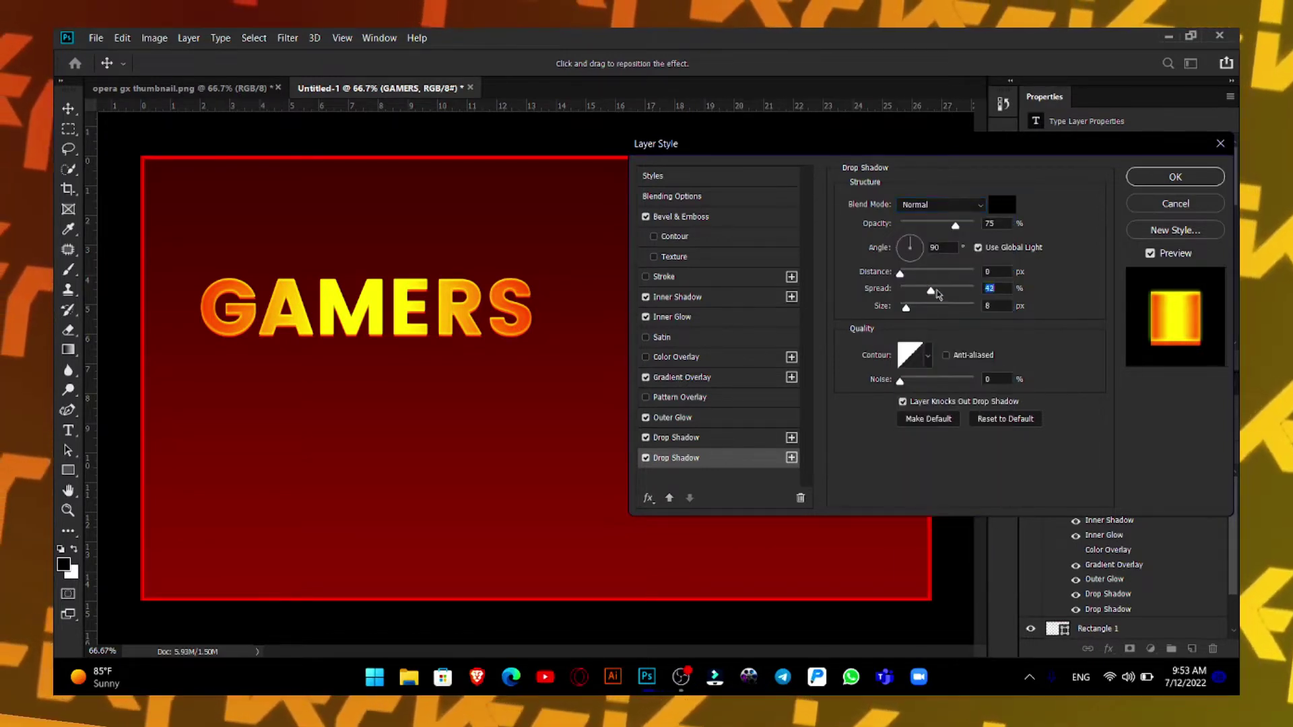
pyautogui.moveTo(905, 291)
pyautogui.mouseDown()
pyautogui.moveTo(933, 289)
pyautogui.moveTo(911, 307)
pyautogui.moveTo(912, 296)
pyautogui.mouseUp()
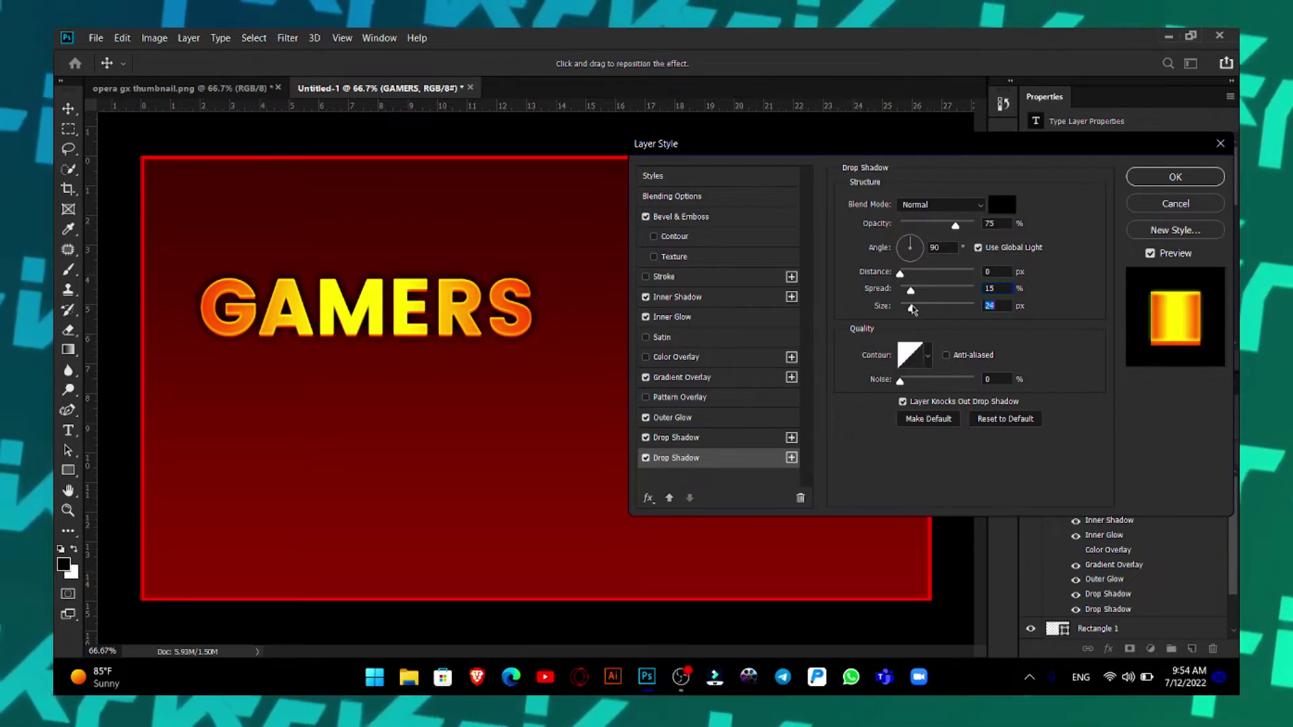
pyautogui.click(694, 305)
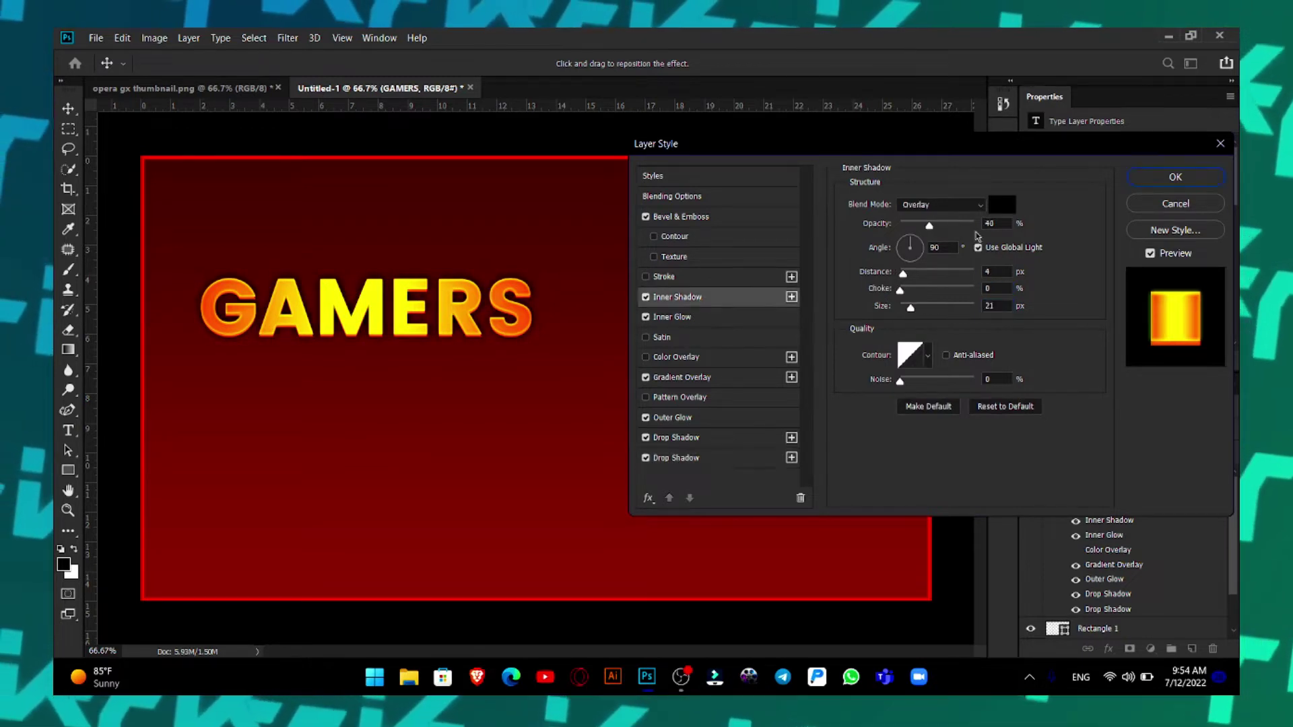
pyautogui.click(687, 439)
pyautogui.click(673, 418)
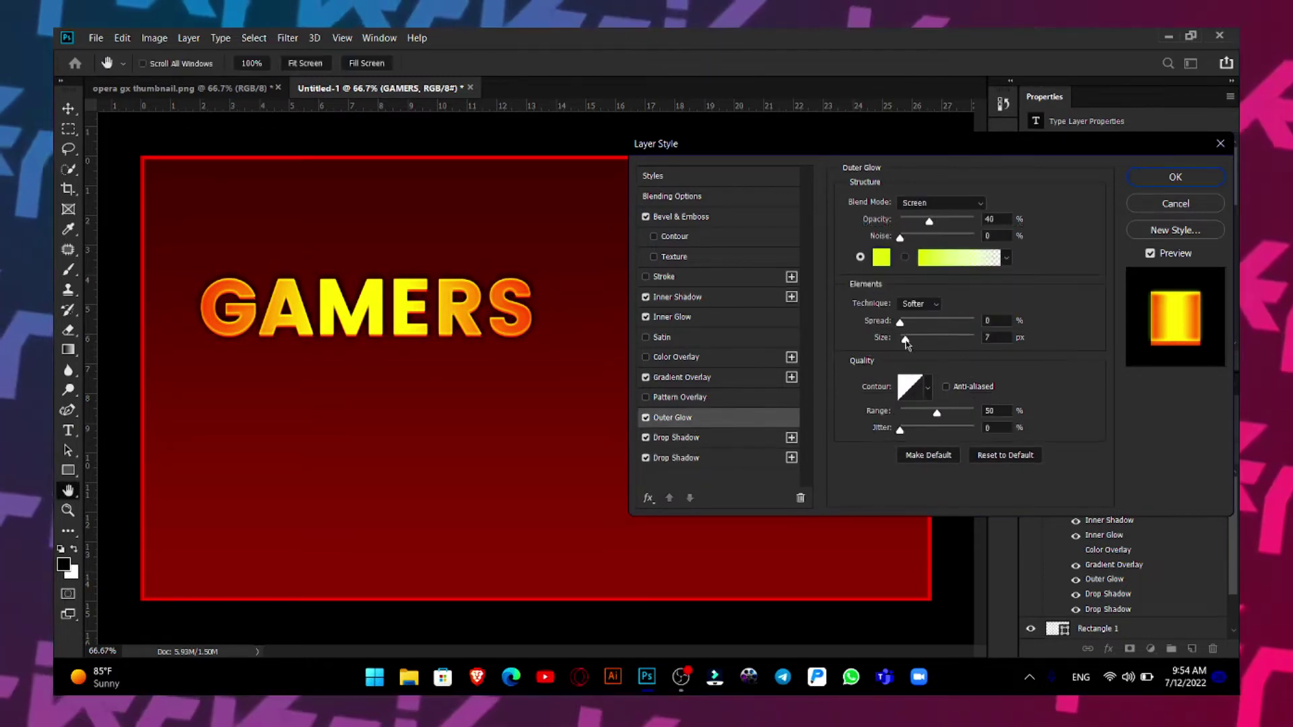
pyautogui.moveTo(905, 339); pyautogui.dragTo(910, 340)
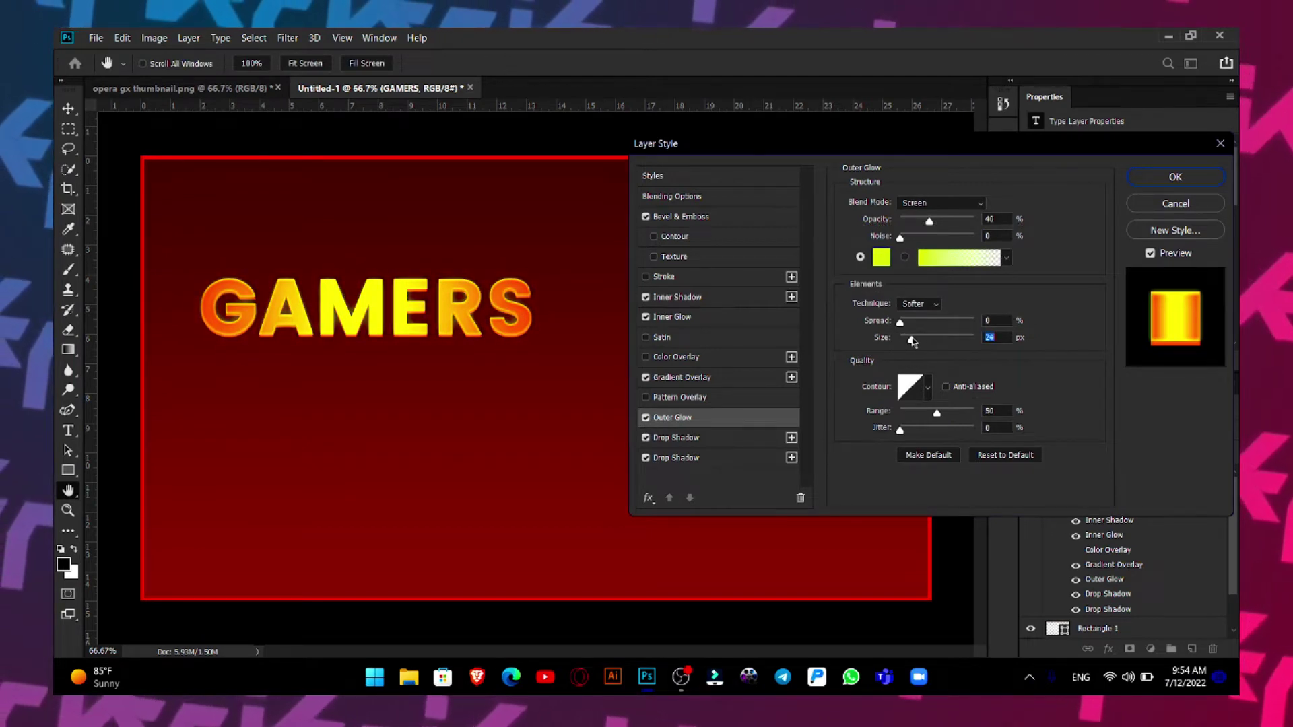
pyautogui.click(1175, 176)
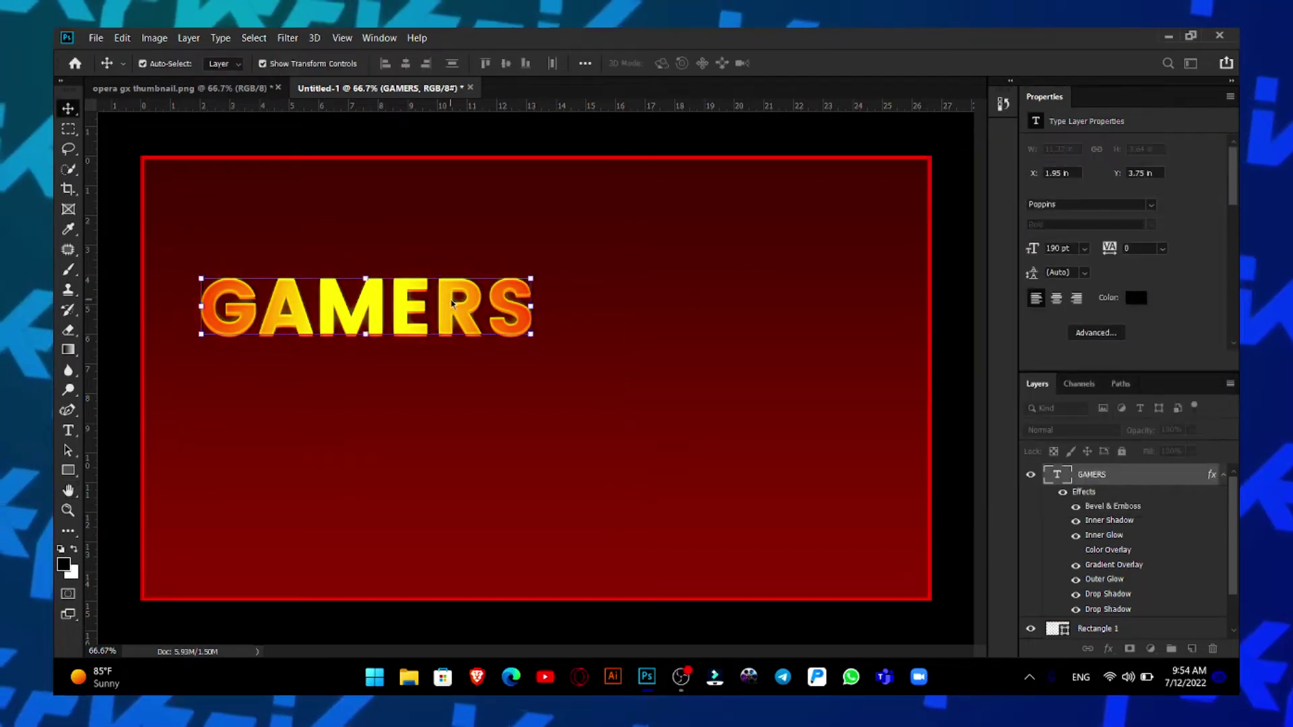
# - Duplicate GAMERS below itself and retype the copy as 'WEB BROWSER'
pyautogui.moveTo(452, 303); pyautogui.dragTo(449, 286)
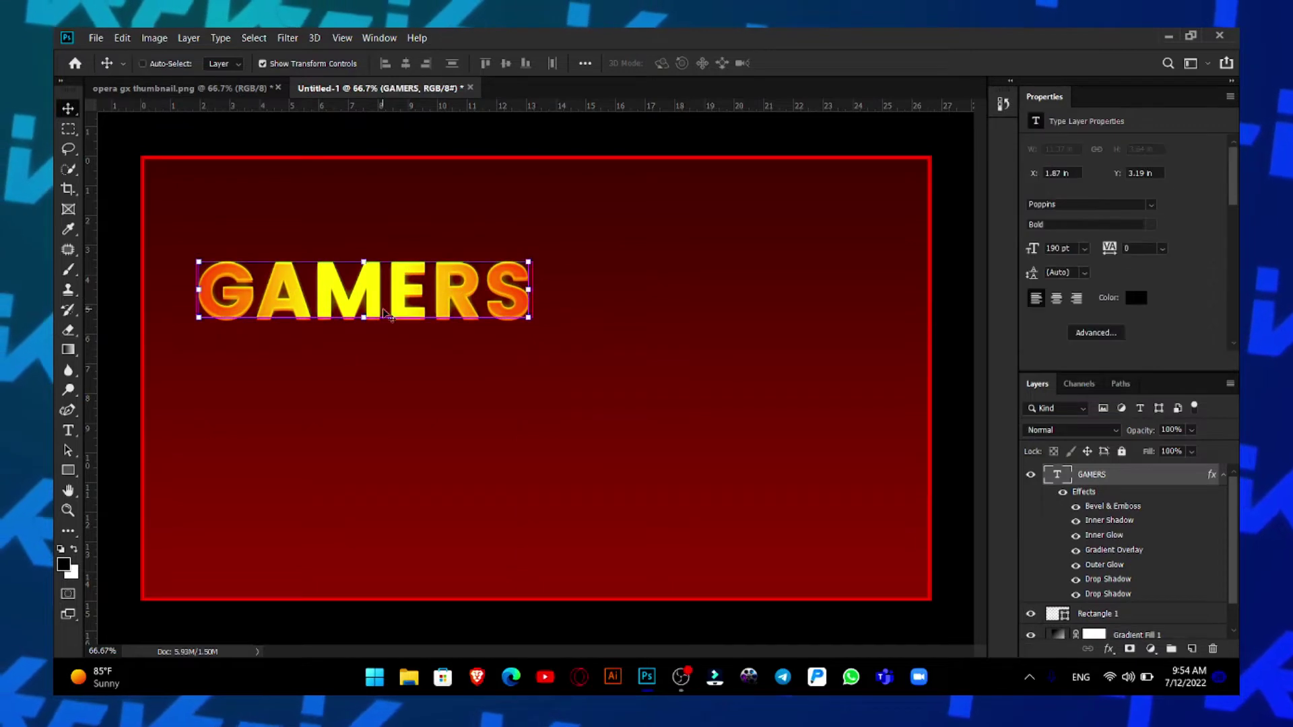
pyautogui.moveTo(387, 314); pyautogui.dragTo(387, 417)
pyautogui.press('t')
pyautogui.click(399, 404)
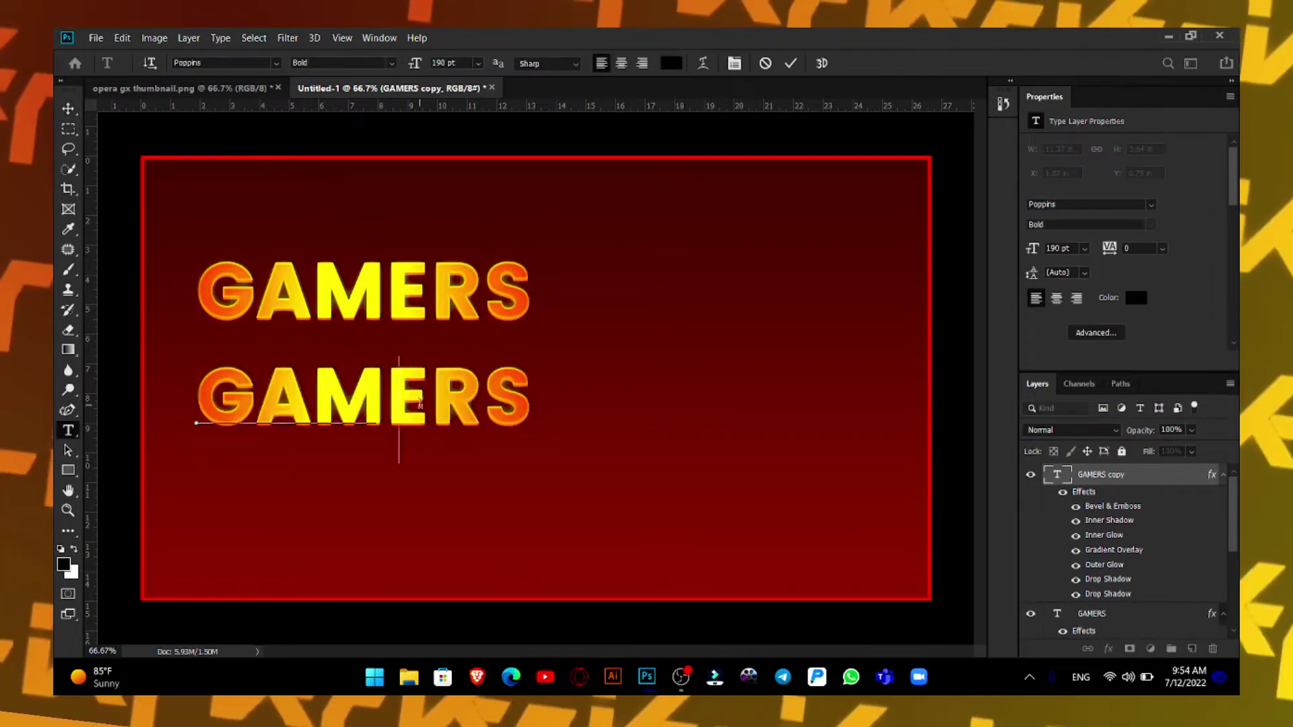
pyautogui.hotkey('ctrl', 'a')
pyautogui.write('WEB BROWSERA')
pyautogui.press('BackSpace')
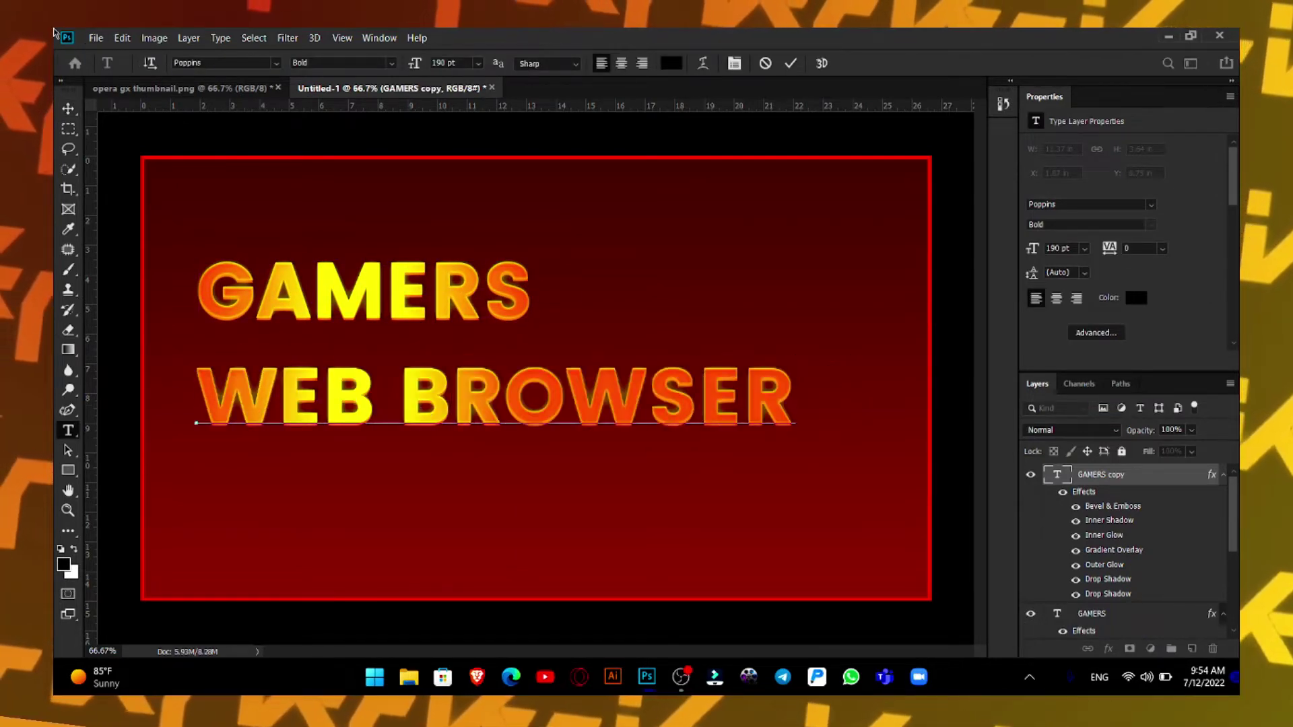
pyautogui.hotkey('ctrl', 'Return')
pyautogui.press('v')
pyautogui.click(320, 441)
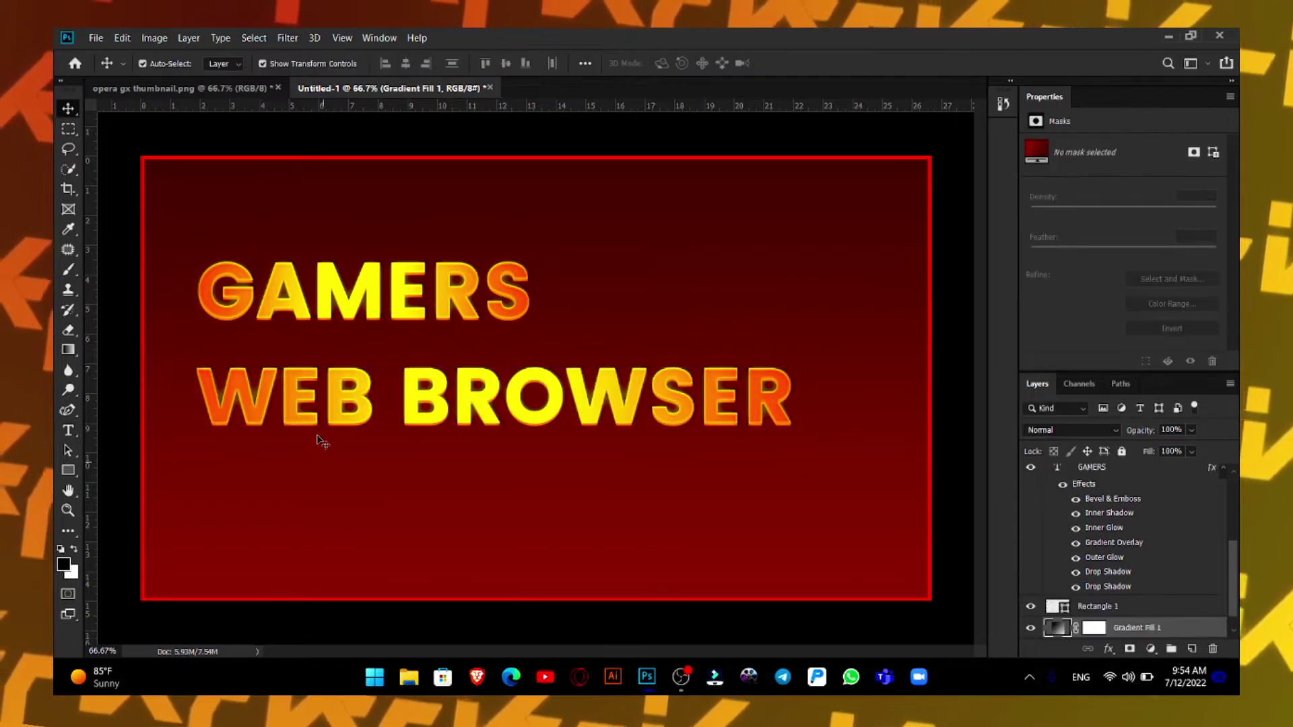
pyautogui.moveTo(350, 390); pyautogui.dragTo(353, 401)
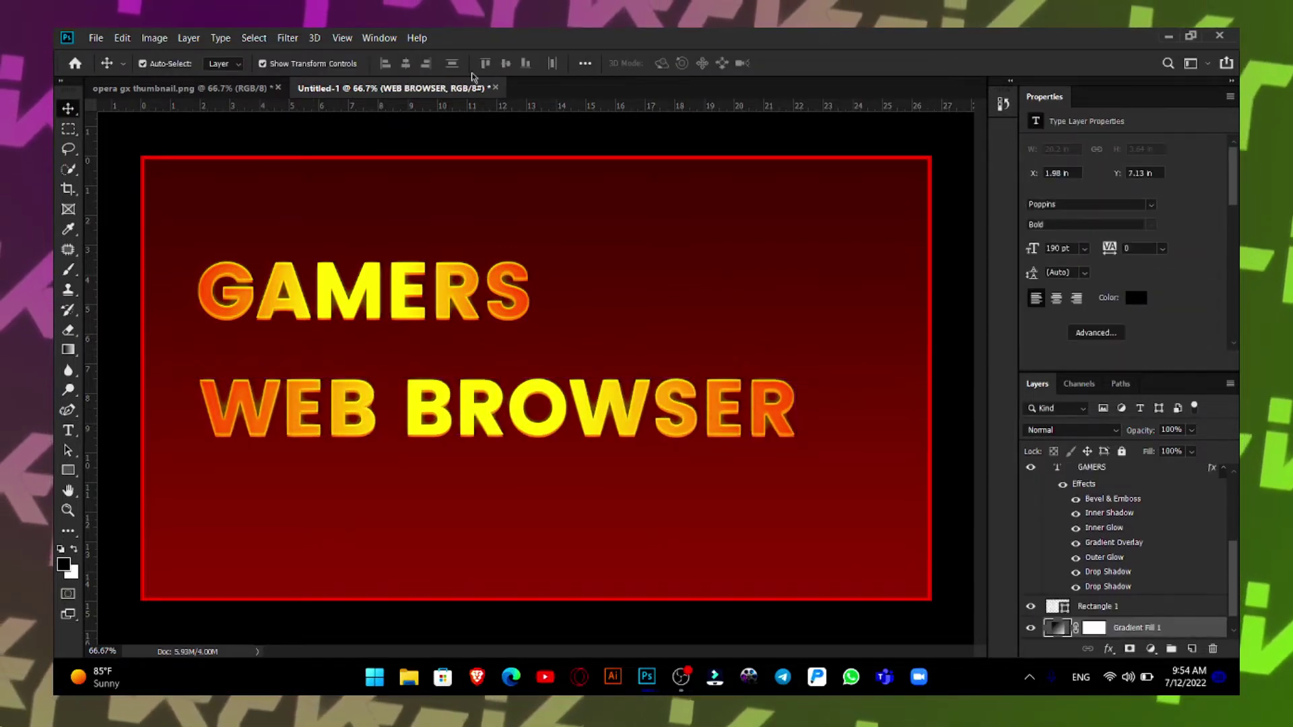
# - Add black Sinhala text ',g yomc' at the top right in the FMGemunu font
pyautogui.click(658, 254)
pyautogui.press('t')
pyautogui.click(610, 242)
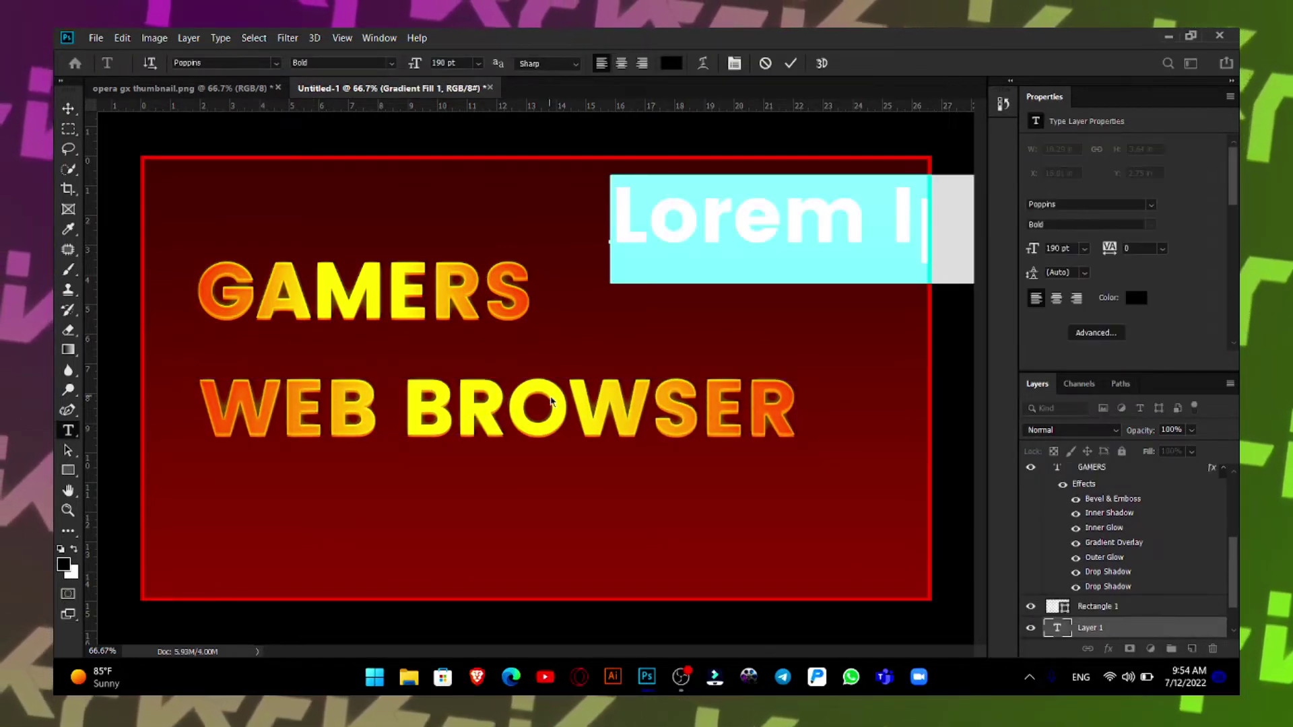
pyautogui.write(',g yomc')
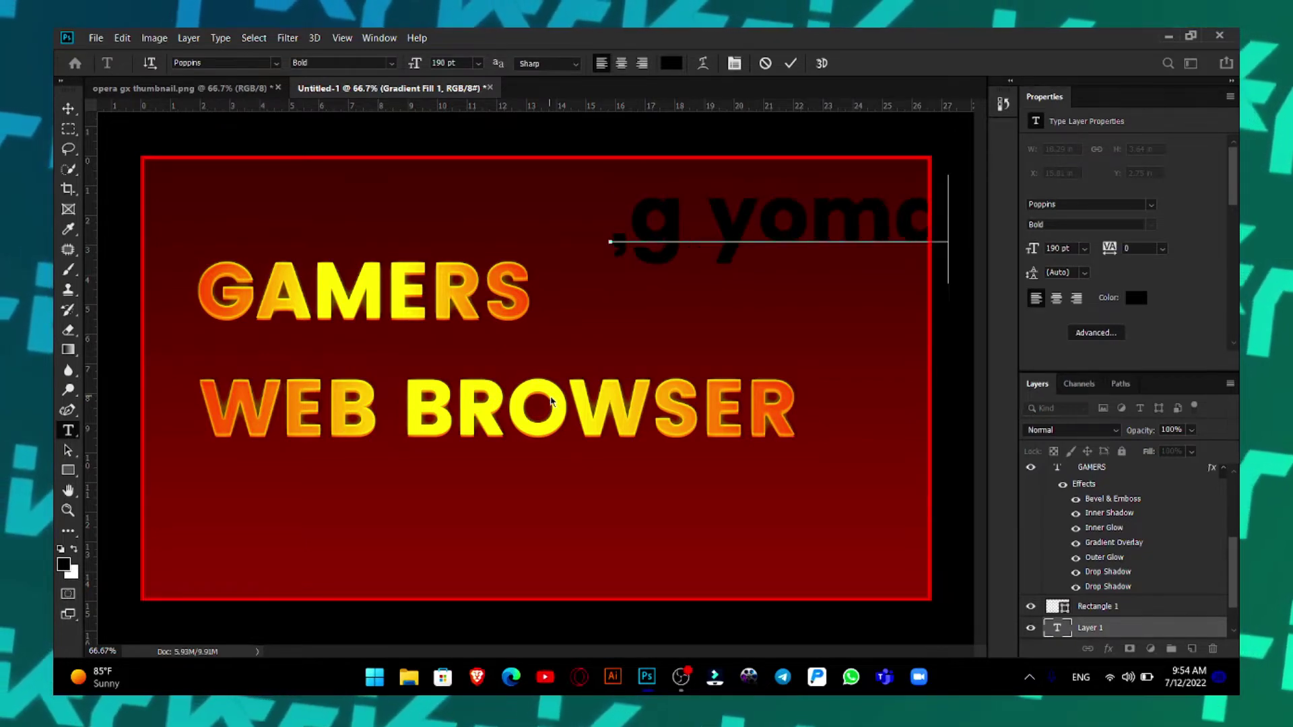
pyautogui.moveTo(613, 241); pyautogui.dragTo(946, 241)
pyautogui.click(235, 63)
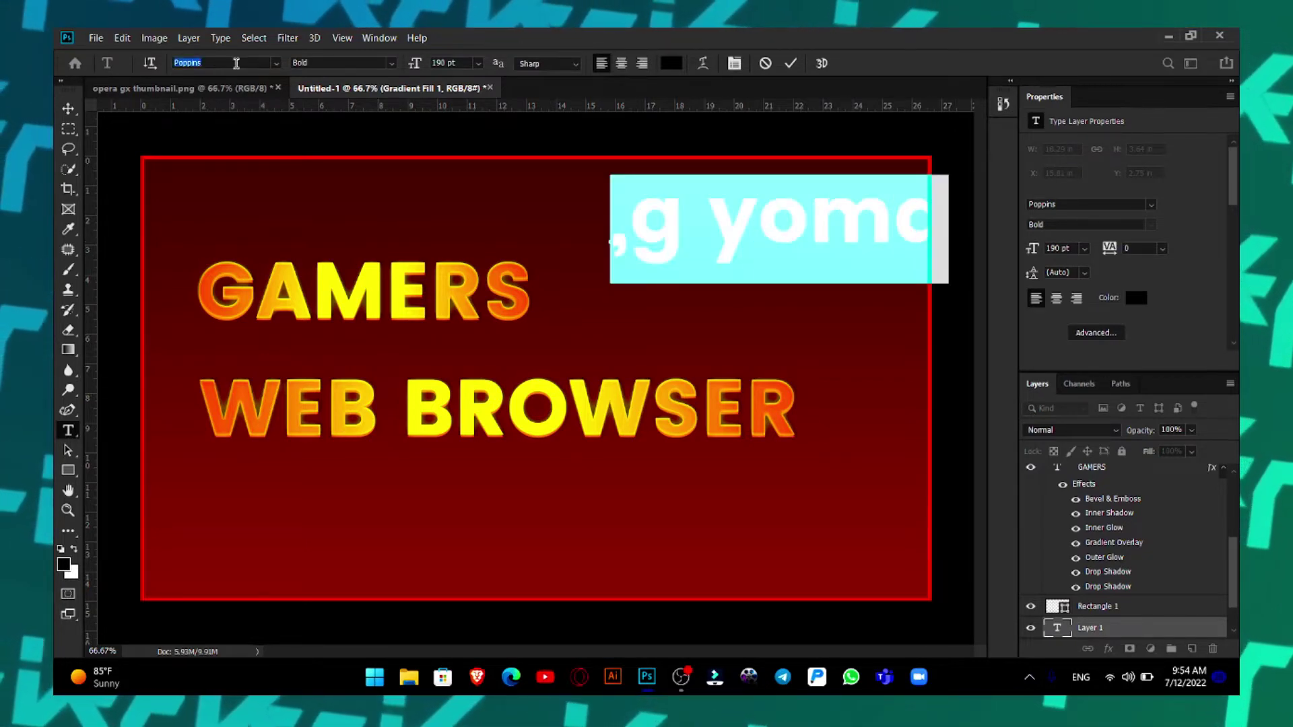
pyautogui.write('fmgem')
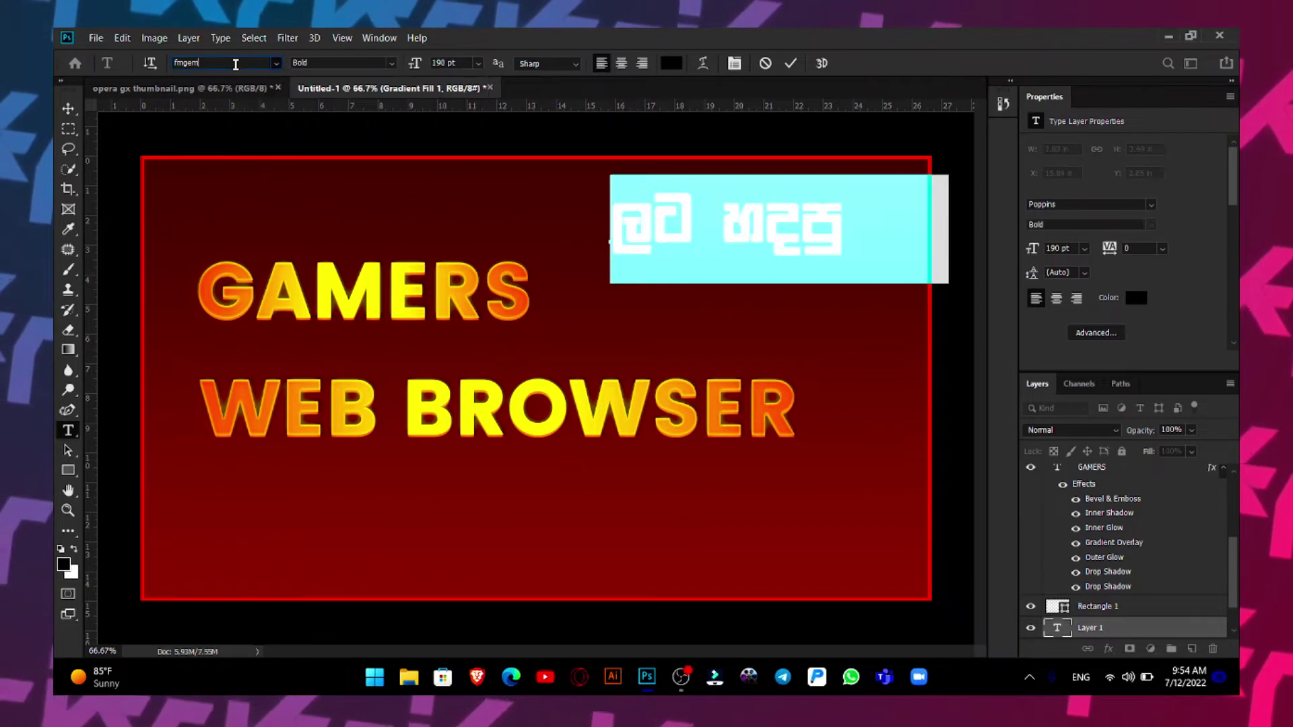
pyautogui.click(68, 107)
pyautogui.moveTo(728, 222); pyautogui.dragTo(727, 253)
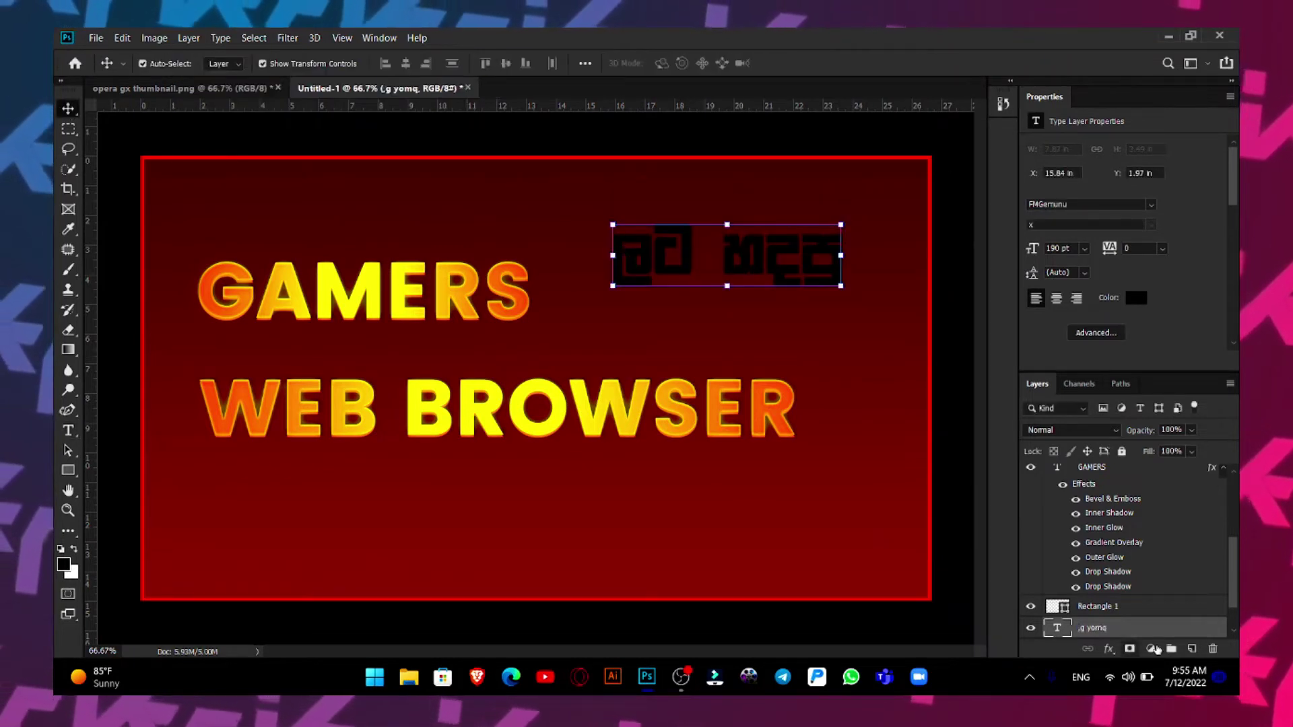
pyautogui.click(1146, 612)
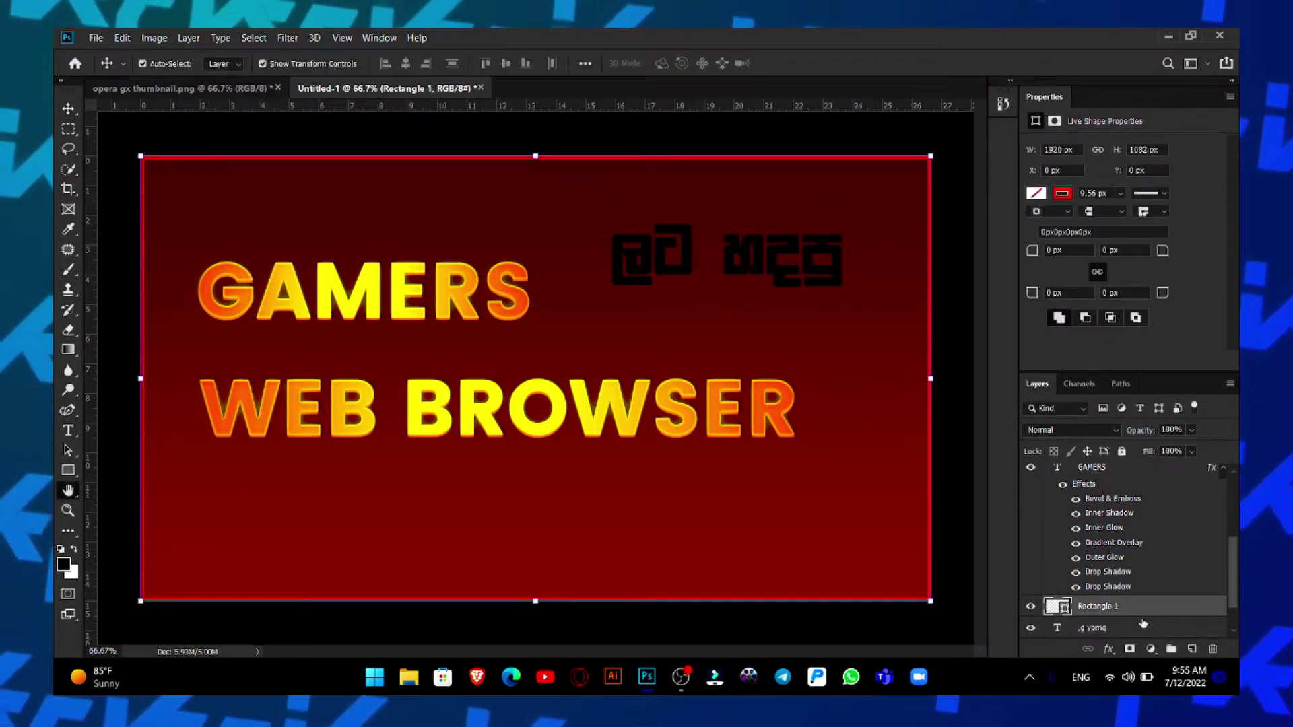
# - Give the Sinhala text a black-to-white gradient overlay, shadows, and bevel and emboss
pyautogui.doubleClick(1129, 629)
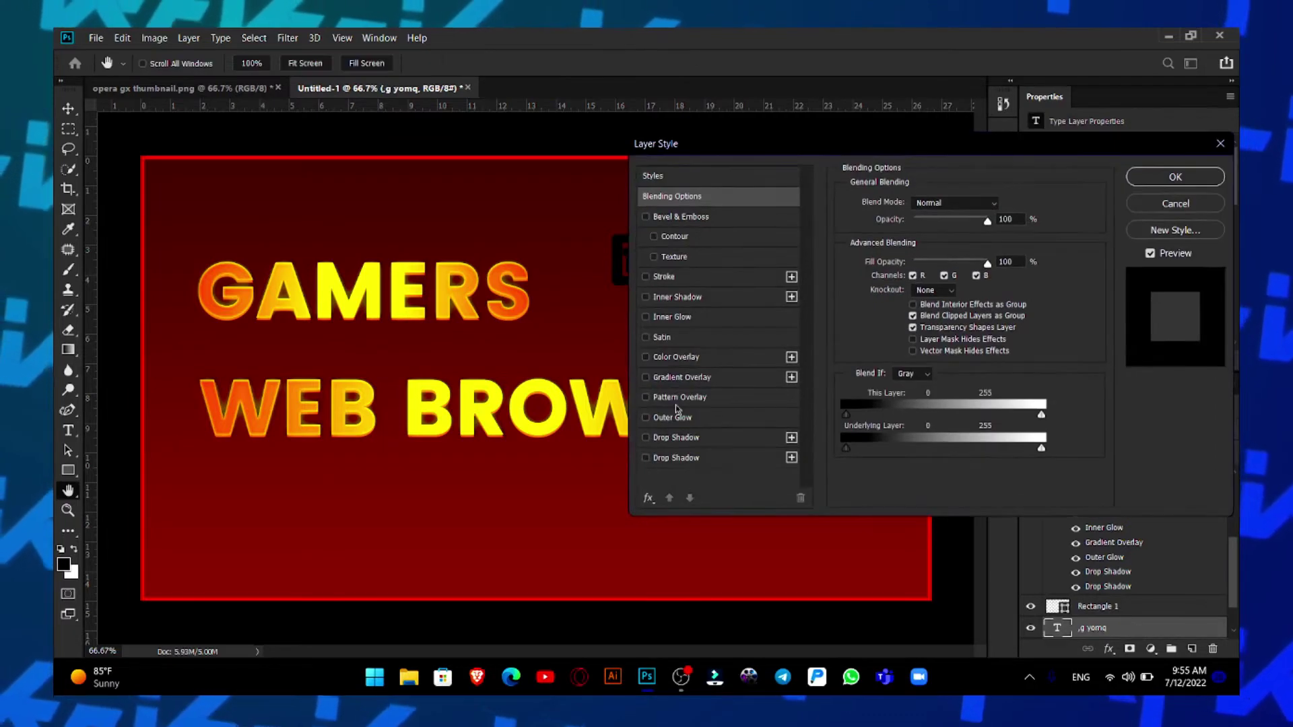
pyautogui.click(681, 377)
pyautogui.click(832, 247)
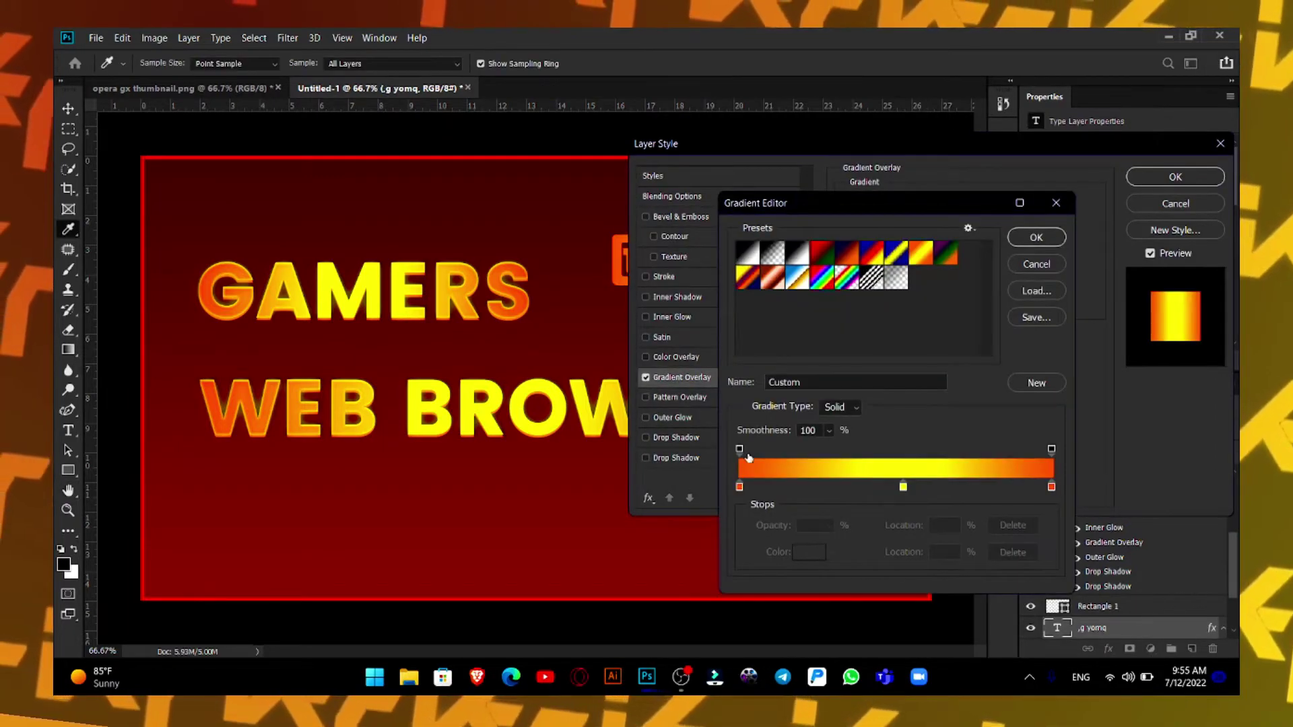
pyautogui.click(740, 486)
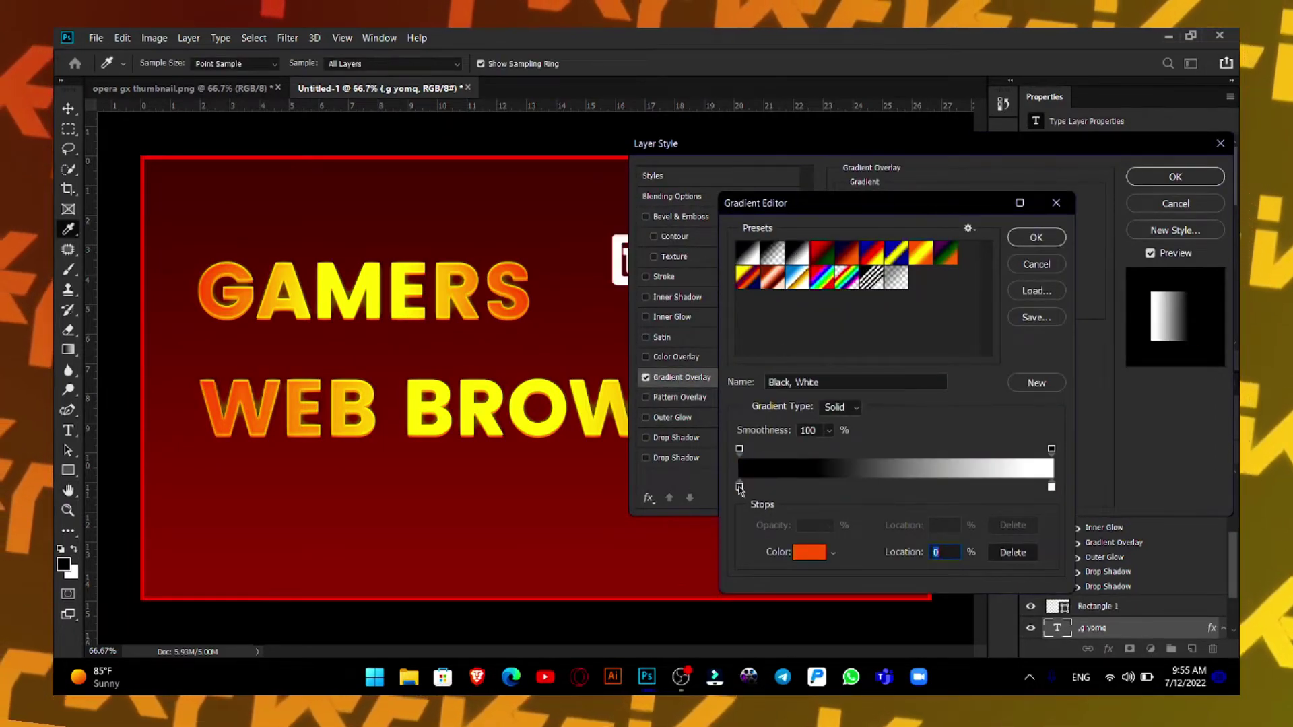
pyautogui.click(802, 551)
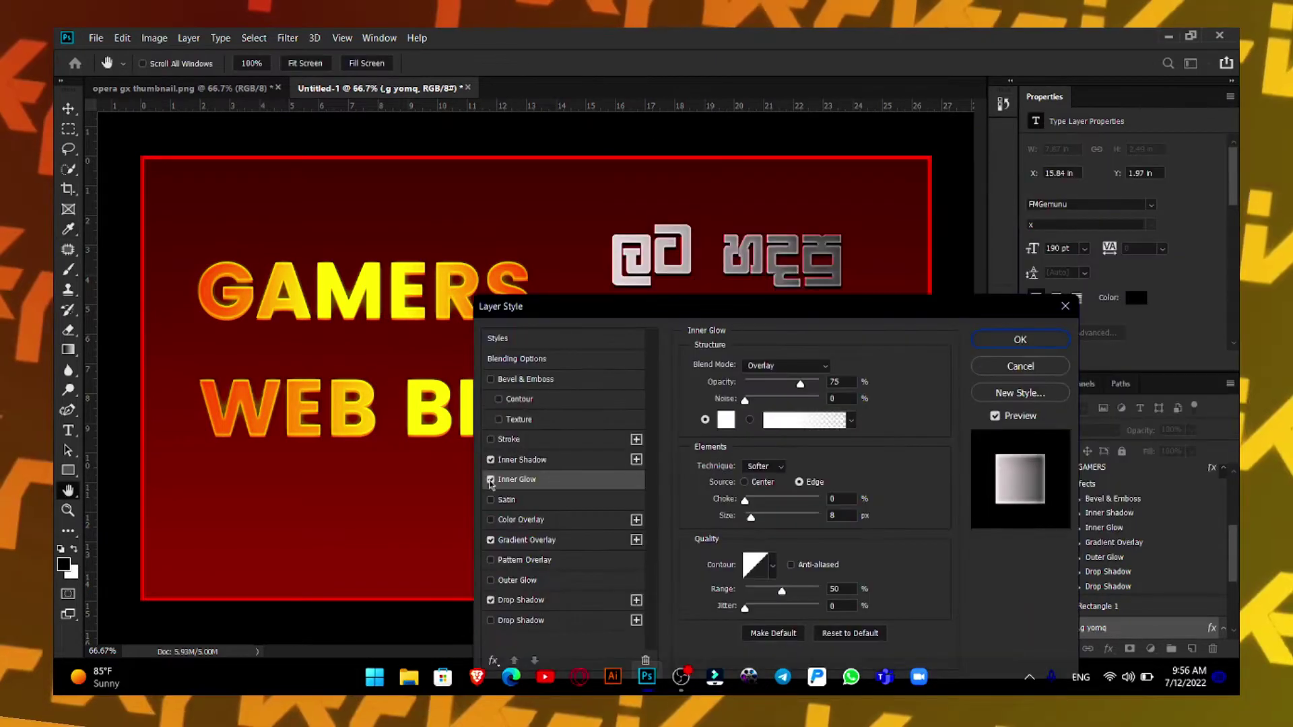
pyautogui.click(525, 379)
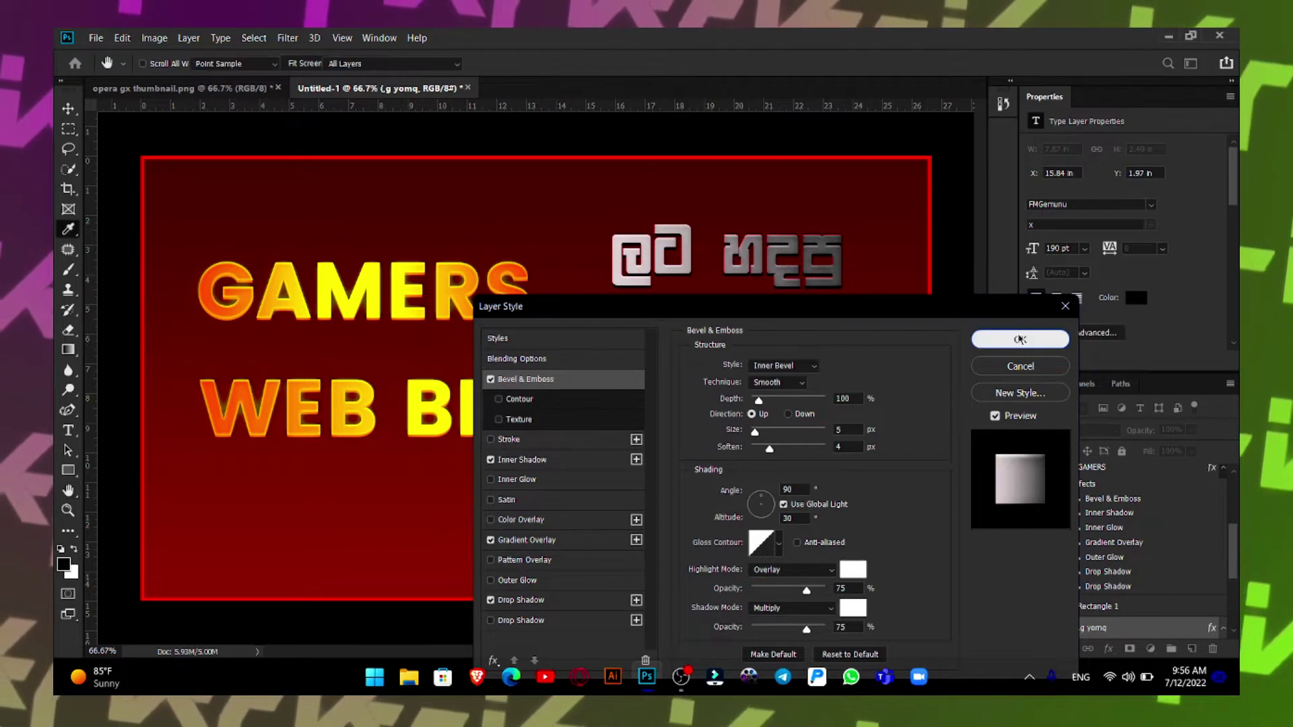
pyautogui.press('Return')
# - Move WEB BROWSER down and place the Sinhala text just under GAMERS
pyautogui.press('v')
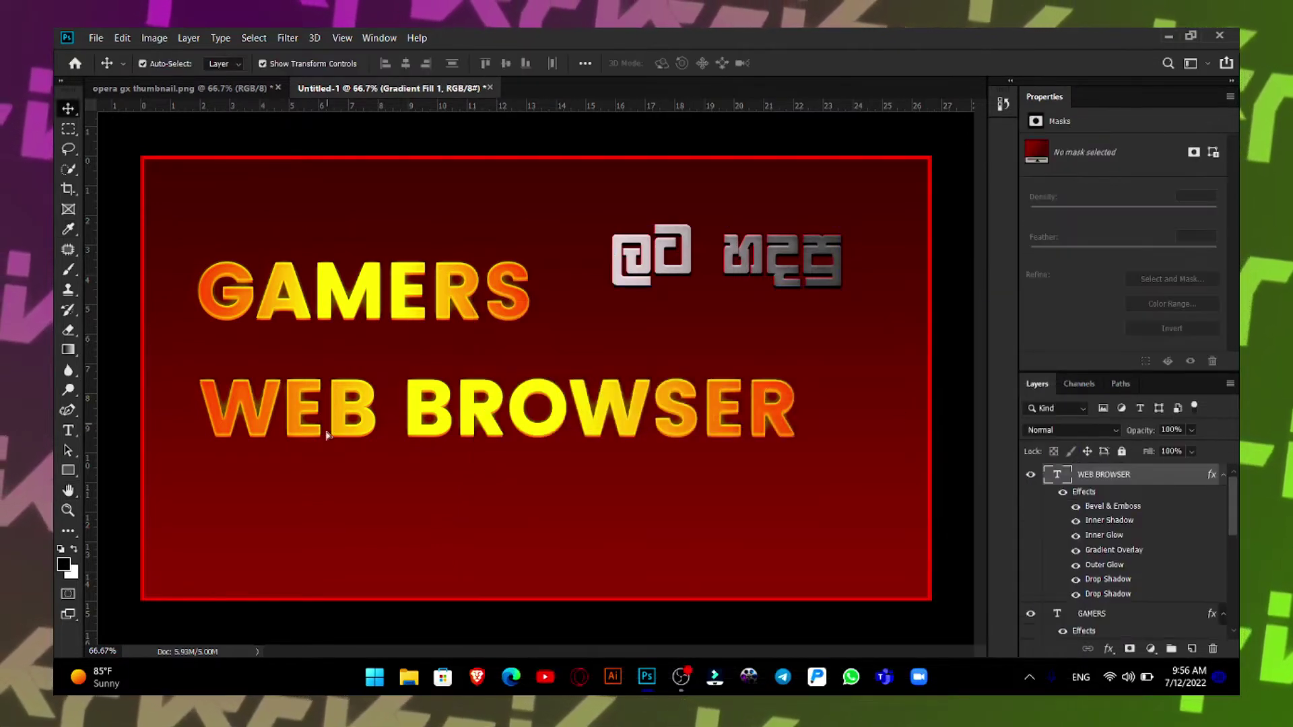
pyautogui.moveTo(340, 431)
pyautogui.mouseDown()
pyautogui.moveTo(342, 517)
pyautogui.moveTo(354, 524)
pyautogui.mouseUp()
pyautogui.moveTo(691, 257); pyautogui.dragTo(353, 362)
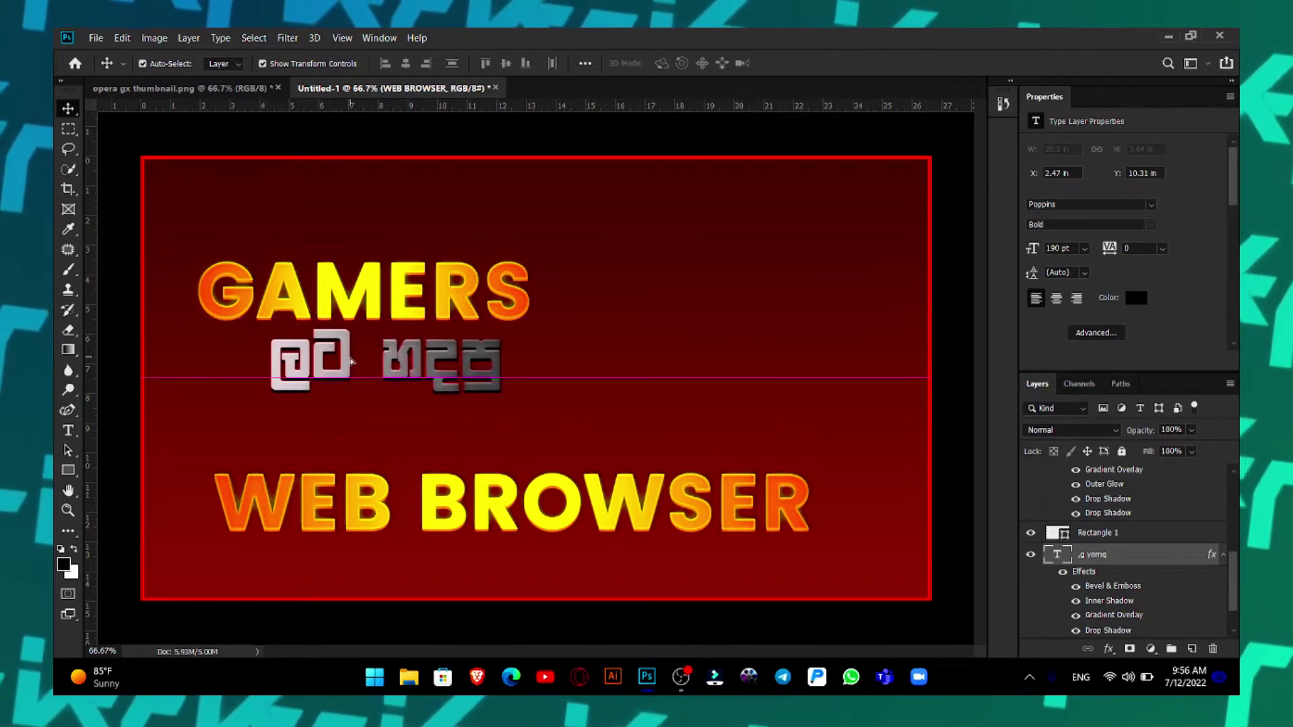
pyautogui.moveTo(353, 362); pyautogui.dragTo(351, 363)
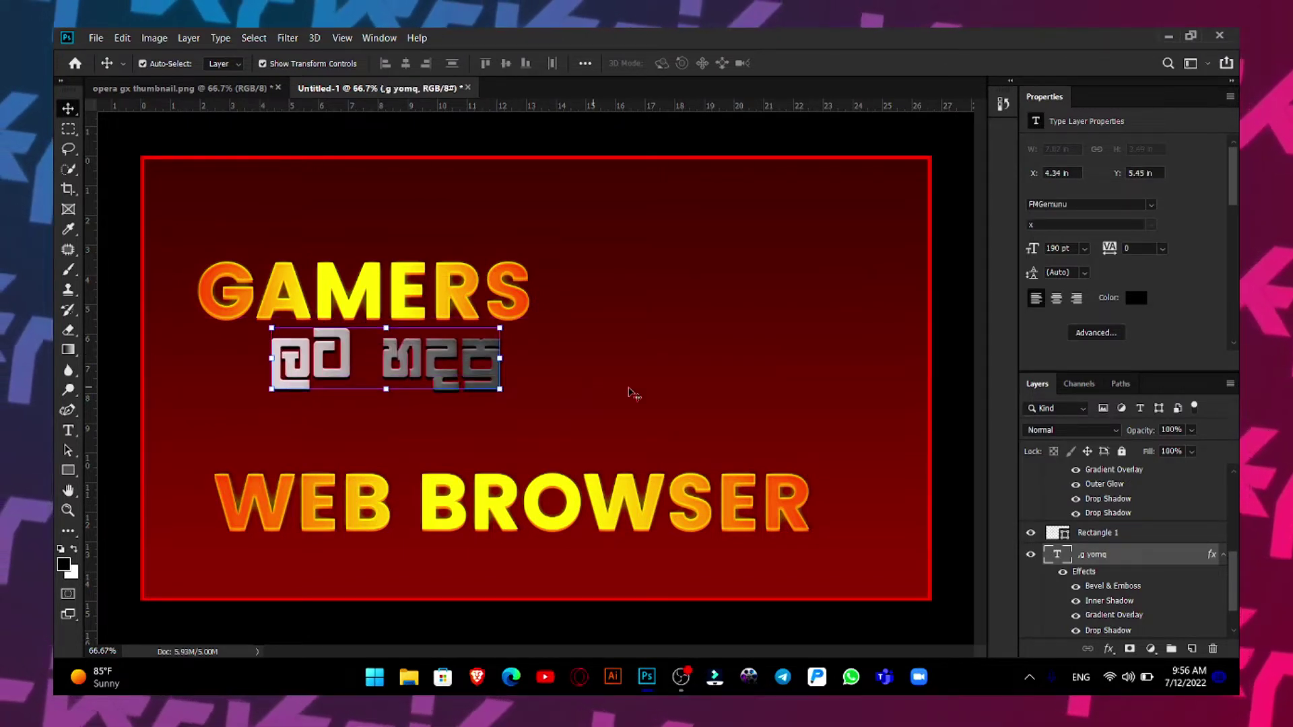
pyautogui.press('Up')
pyautogui.press('Up')
pyautogui.press('Up')
pyautogui.moveTo(655, 393); pyautogui.dragTo(416, 383)
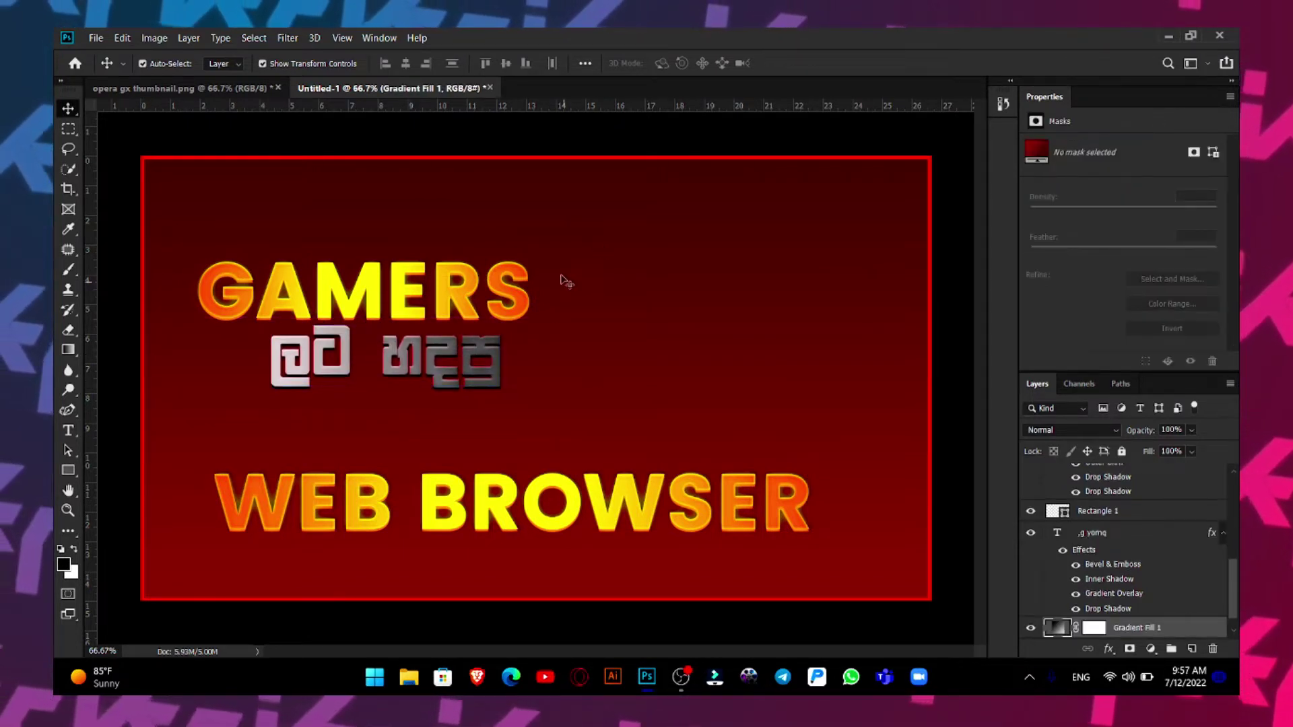
pyautogui.moveTo(566, 281); pyautogui.dragTo(437, 365)
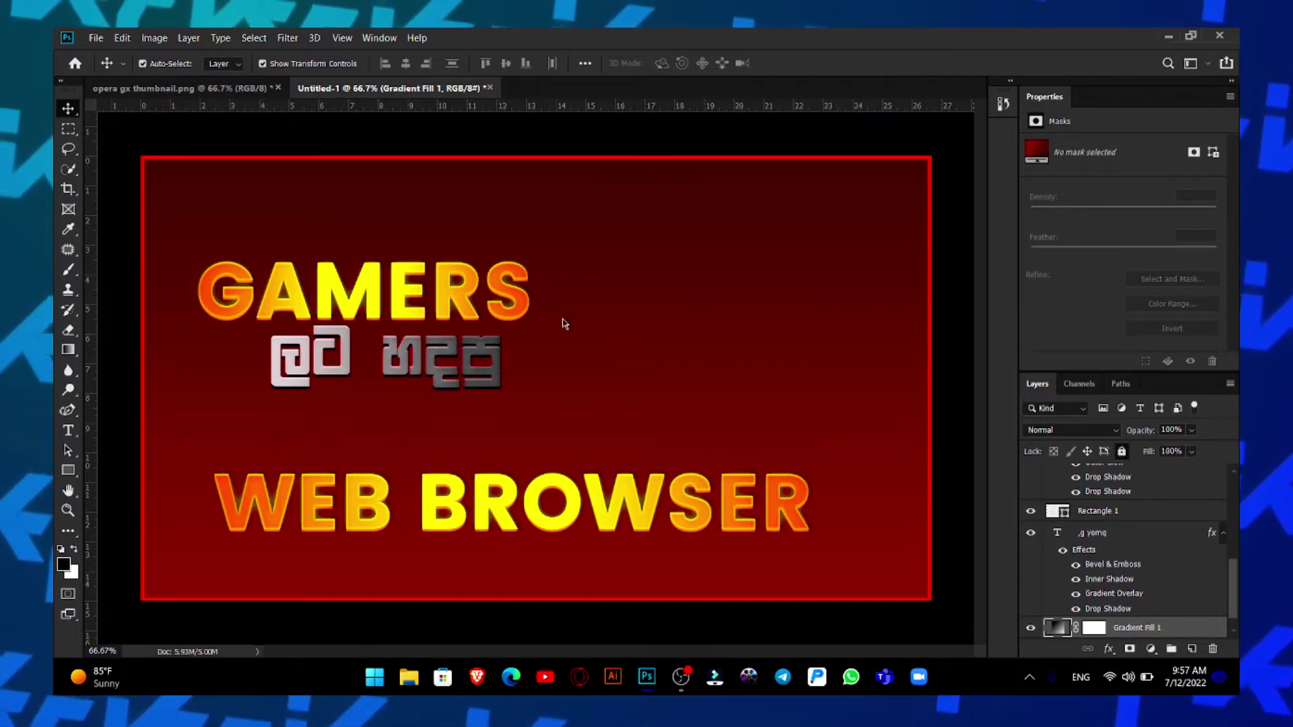
# - Lock the border rectangle, then enlarge GAMERS and the Sinhala line and shift them left
pyautogui.click(1094, 511)
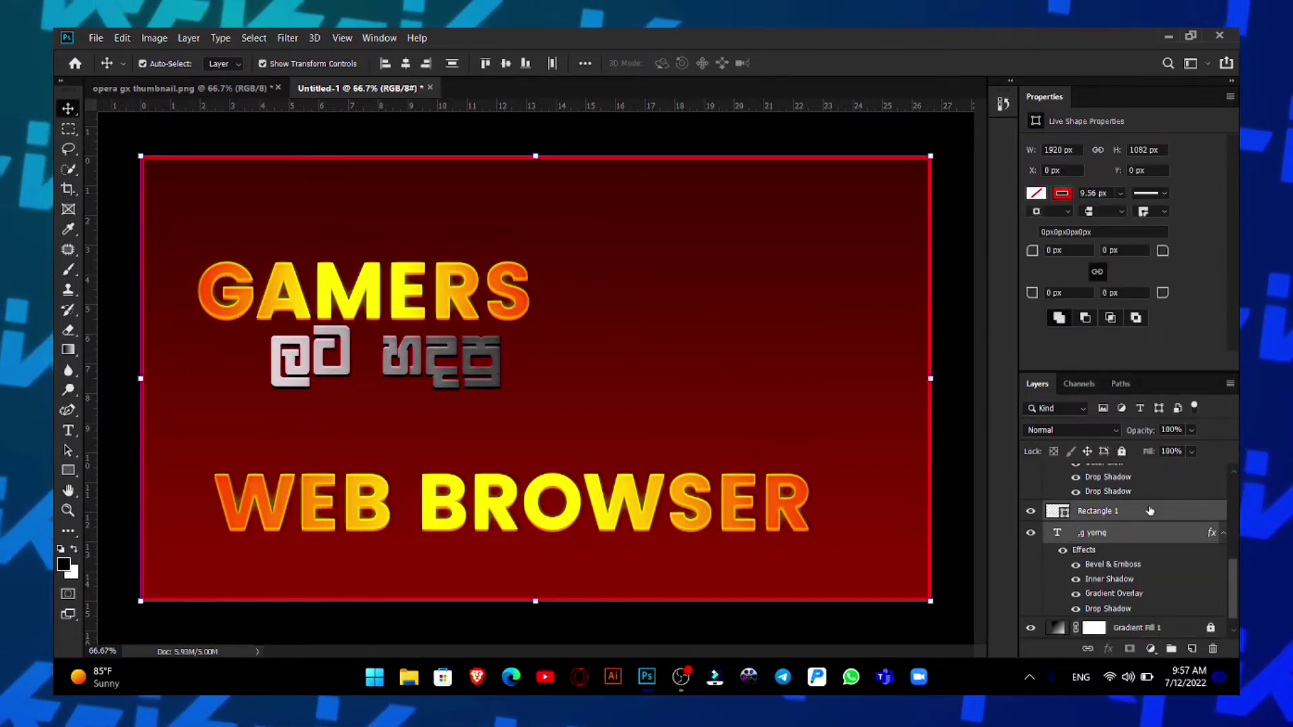
pyautogui.click(1121, 451)
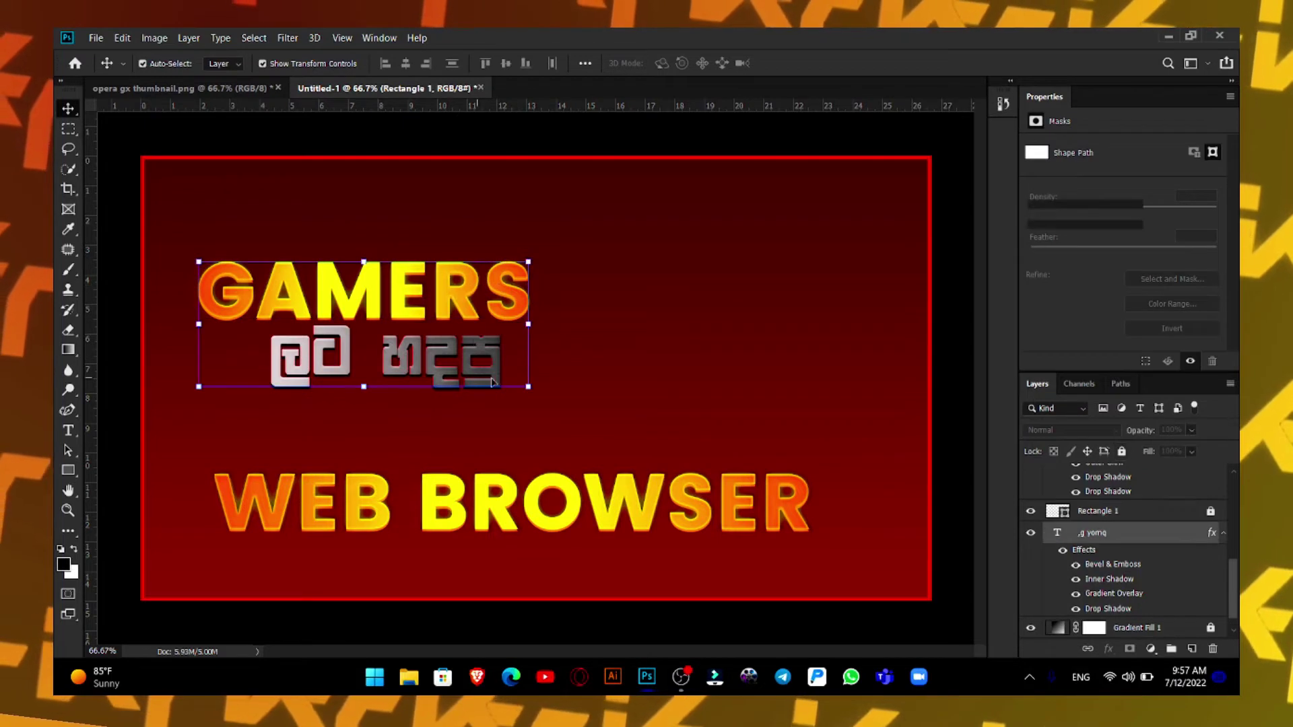
pyautogui.click(492, 383)
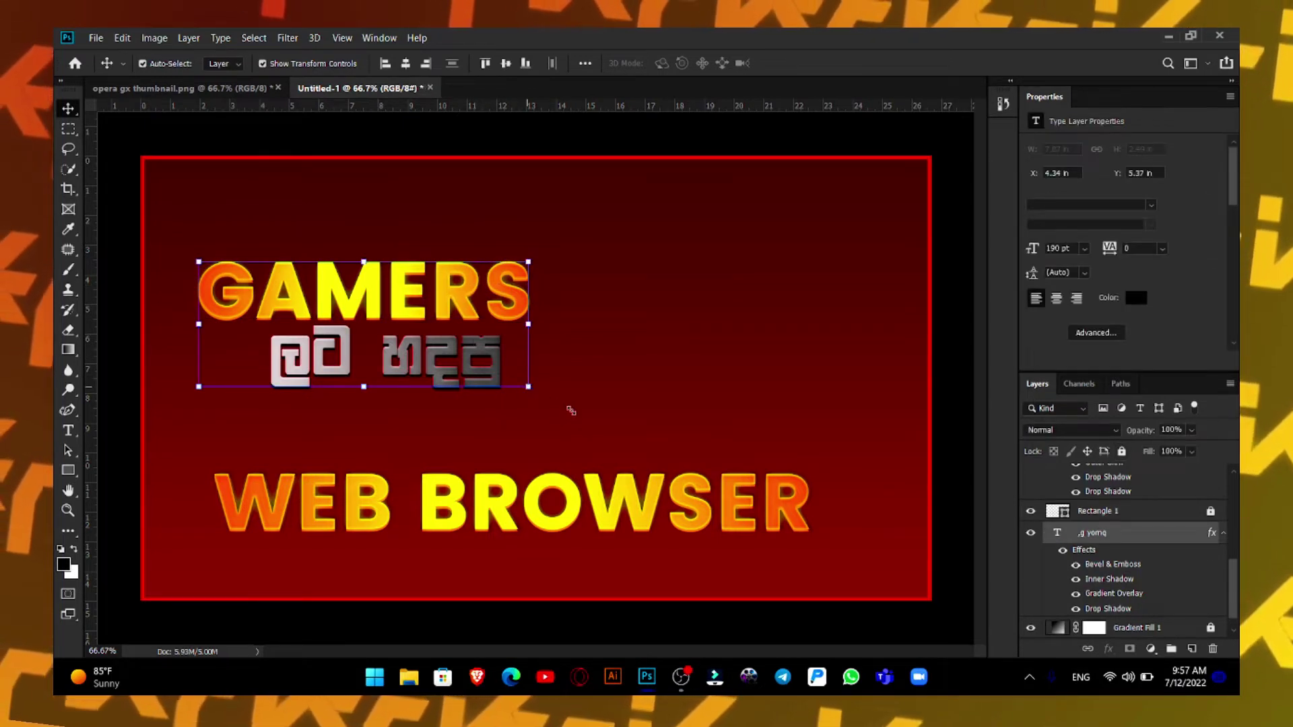
pyautogui.moveTo(529, 388); pyautogui.dragTo(591, 417)
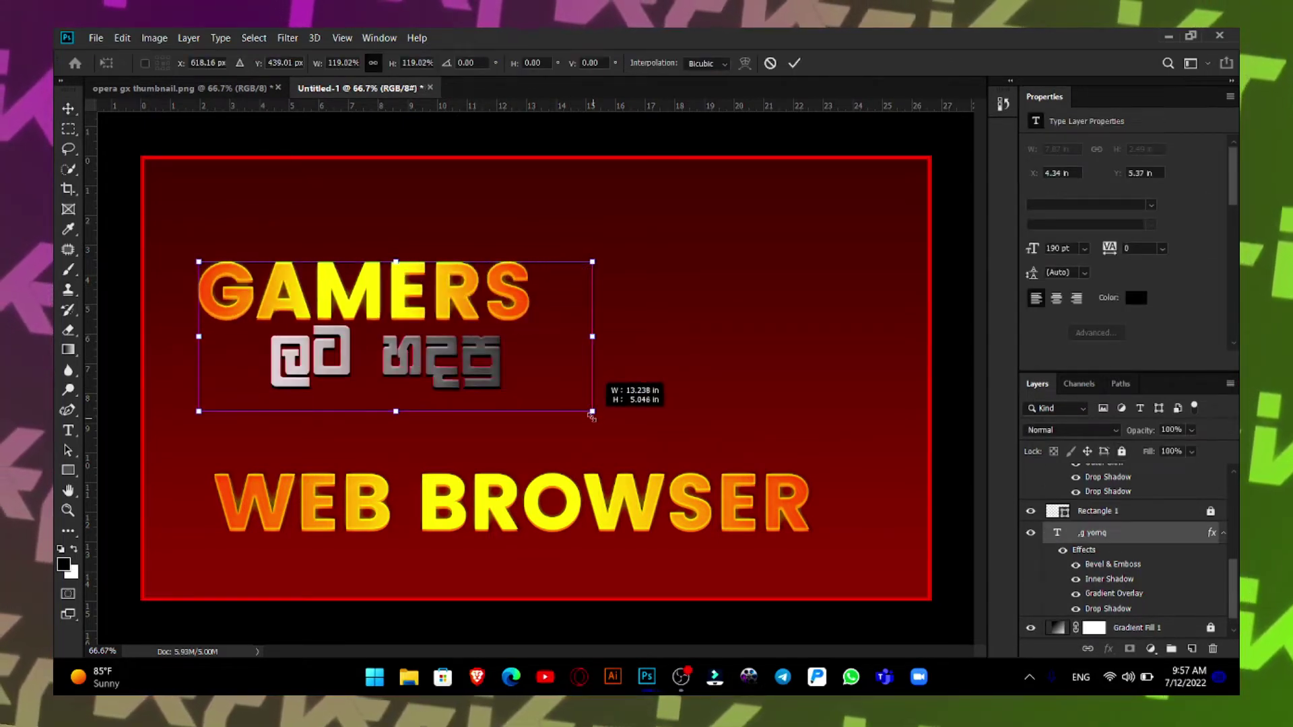
pyautogui.moveTo(429, 316); pyautogui.dragTo(396, 317)
pyautogui.press('Return')
pyautogui.click(692, 352)
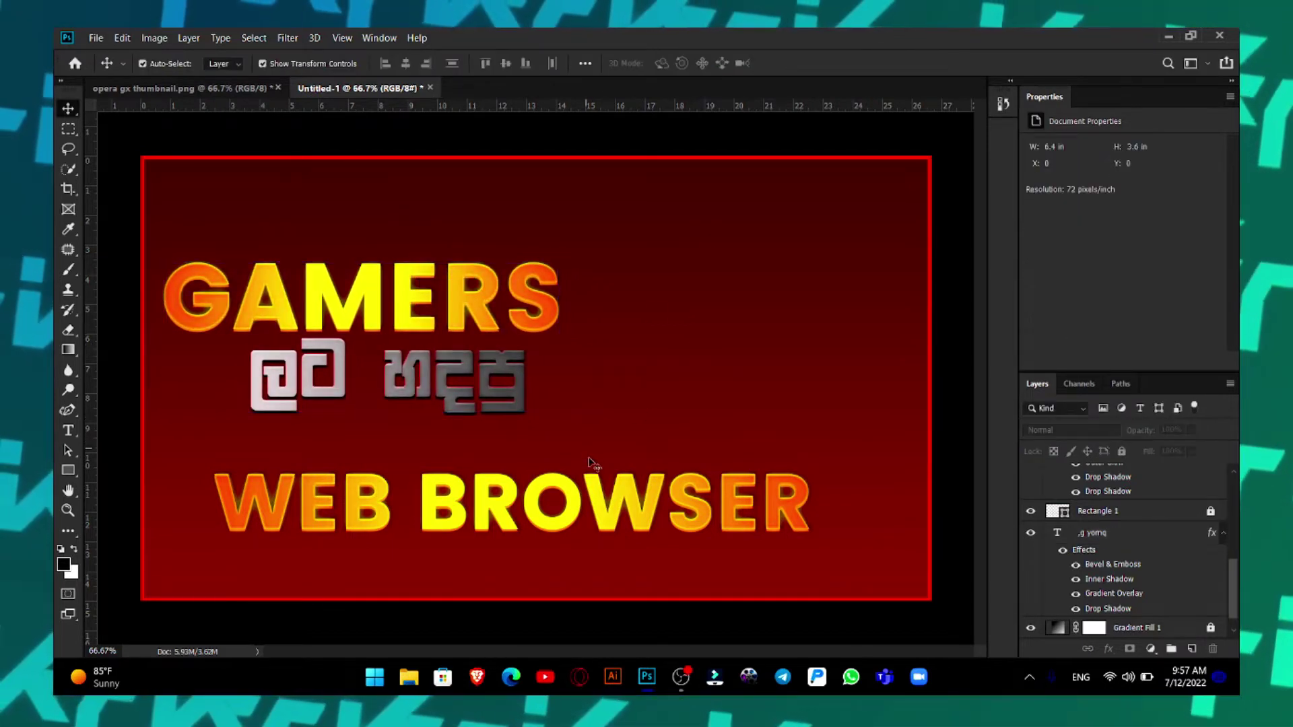
# - Move WEB BROWSER up beneath the title and shrink it
pyautogui.moveTo(591, 463); pyautogui.dragTo(524, 425)
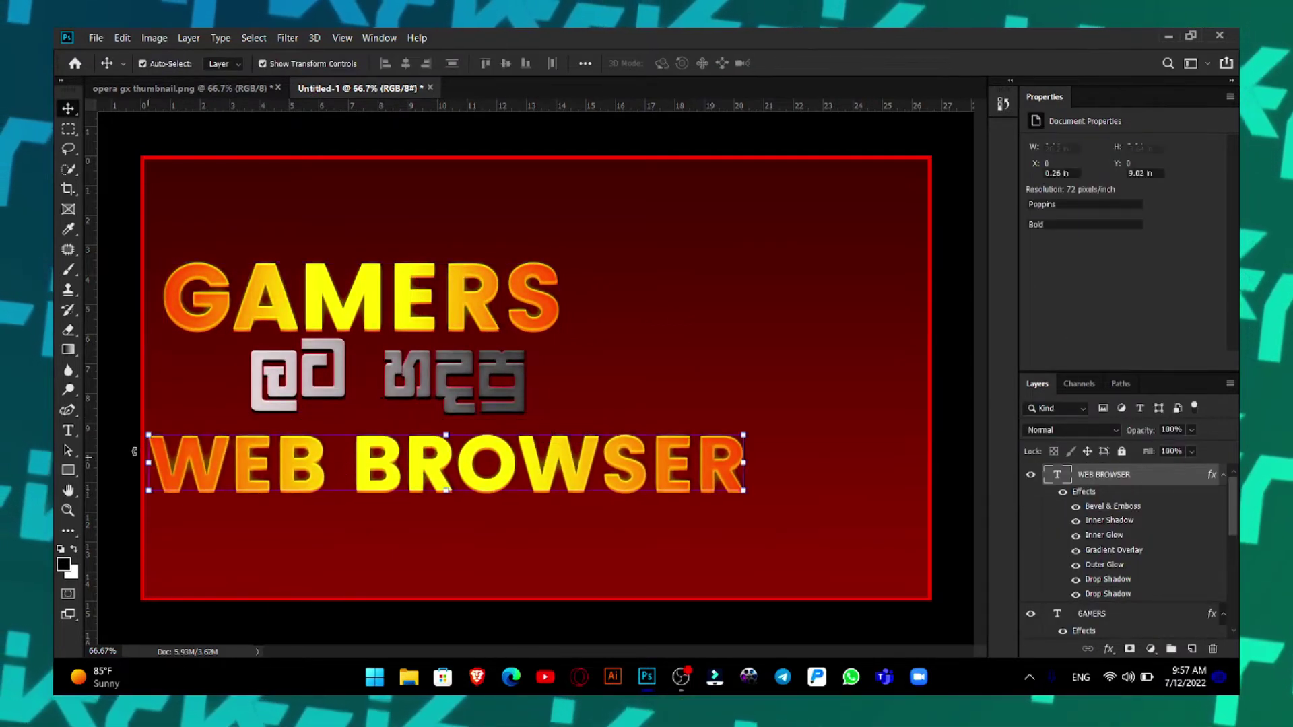
pyautogui.hotkey('ctrl', 't')
pyautogui.moveTo(149, 463)
pyautogui.mouseDown()
pyautogui.moveTo(261, 469)
pyautogui.moveTo(233, 443)
pyautogui.mouseUp()
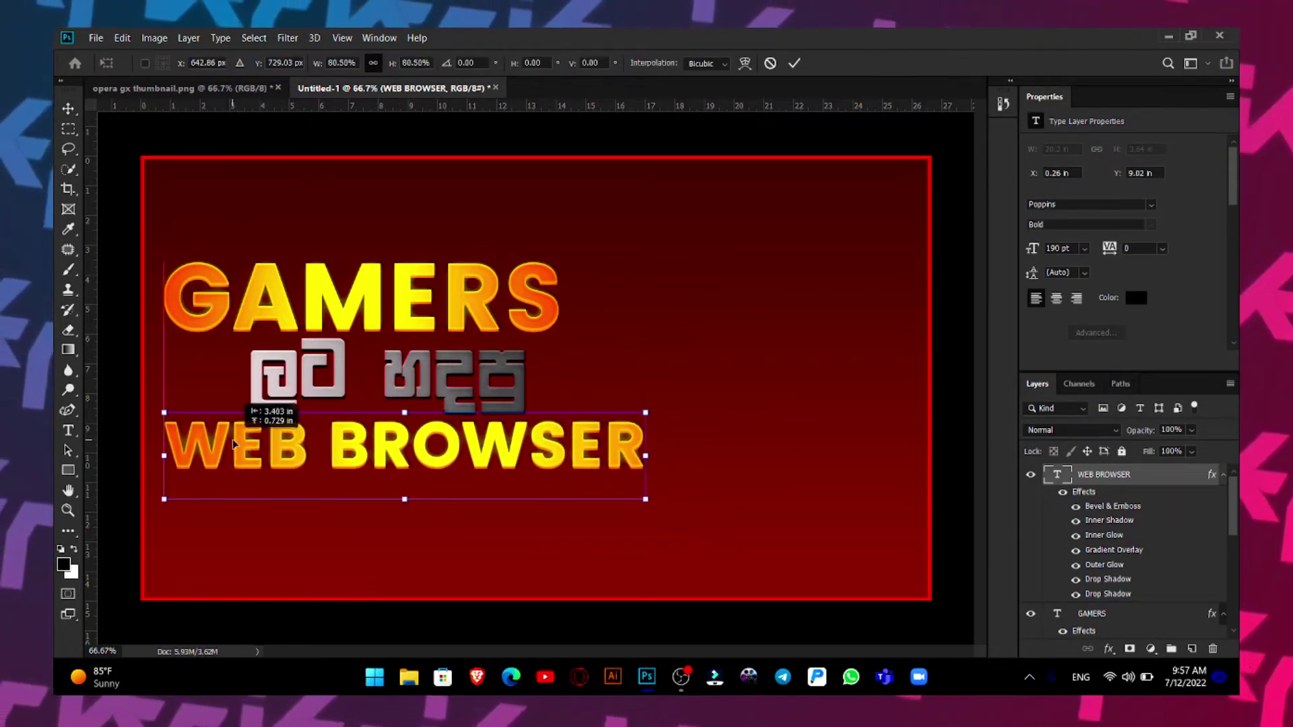
pyautogui.press('Return')
# - Duplicate the Sinhala line rightward, retype it as 'tl', and shrink it beside the line
pyautogui.click(500, 389)
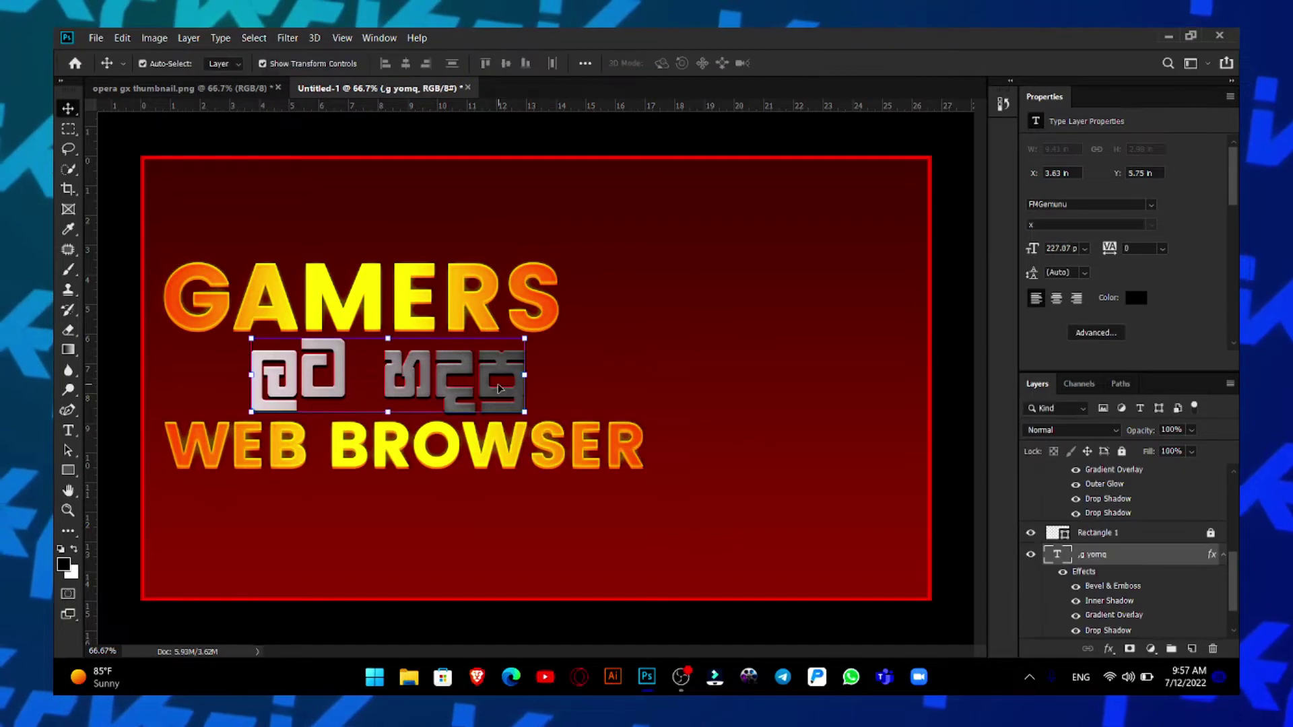
pyautogui.press('ctrl')
pyautogui.keyDown('alt'); pyautogui.moveTo(451, 398); pyautogui.dragTo(805, 343); pyautogui.keyUp('alt')
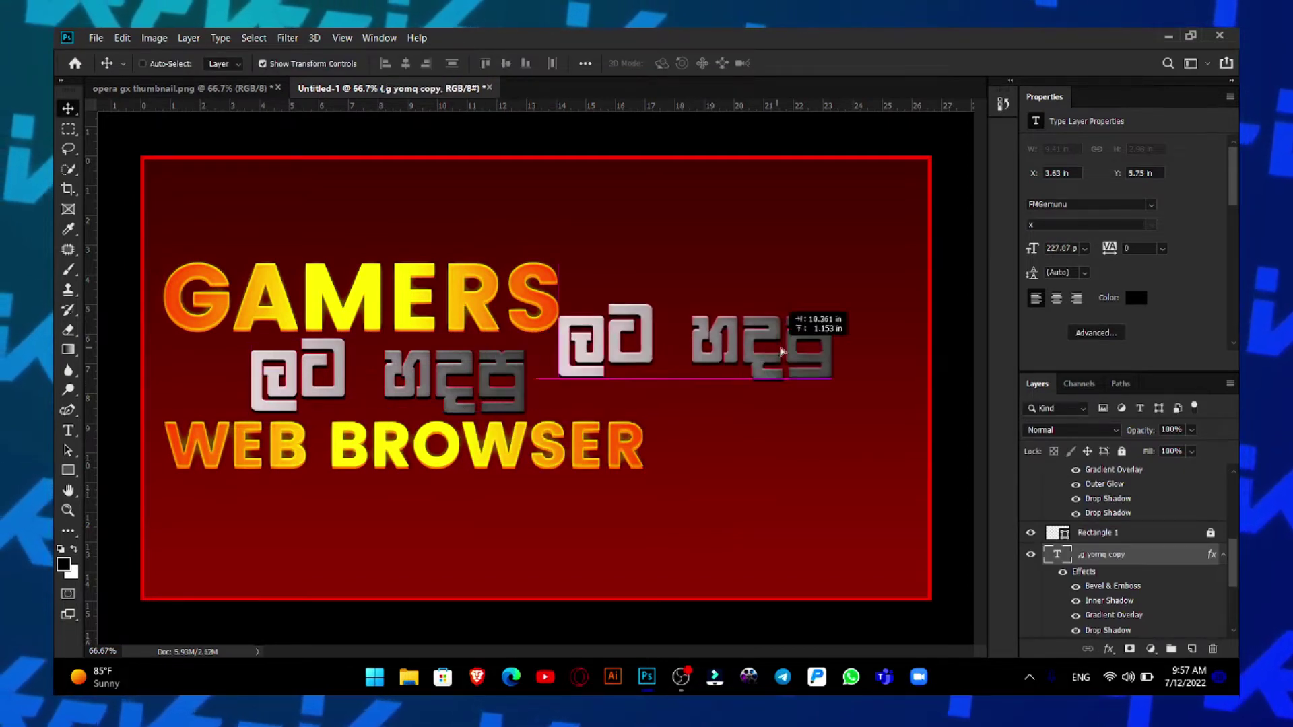
pyautogui.doubleClick(805, 347)
pyautogui.write('tl')
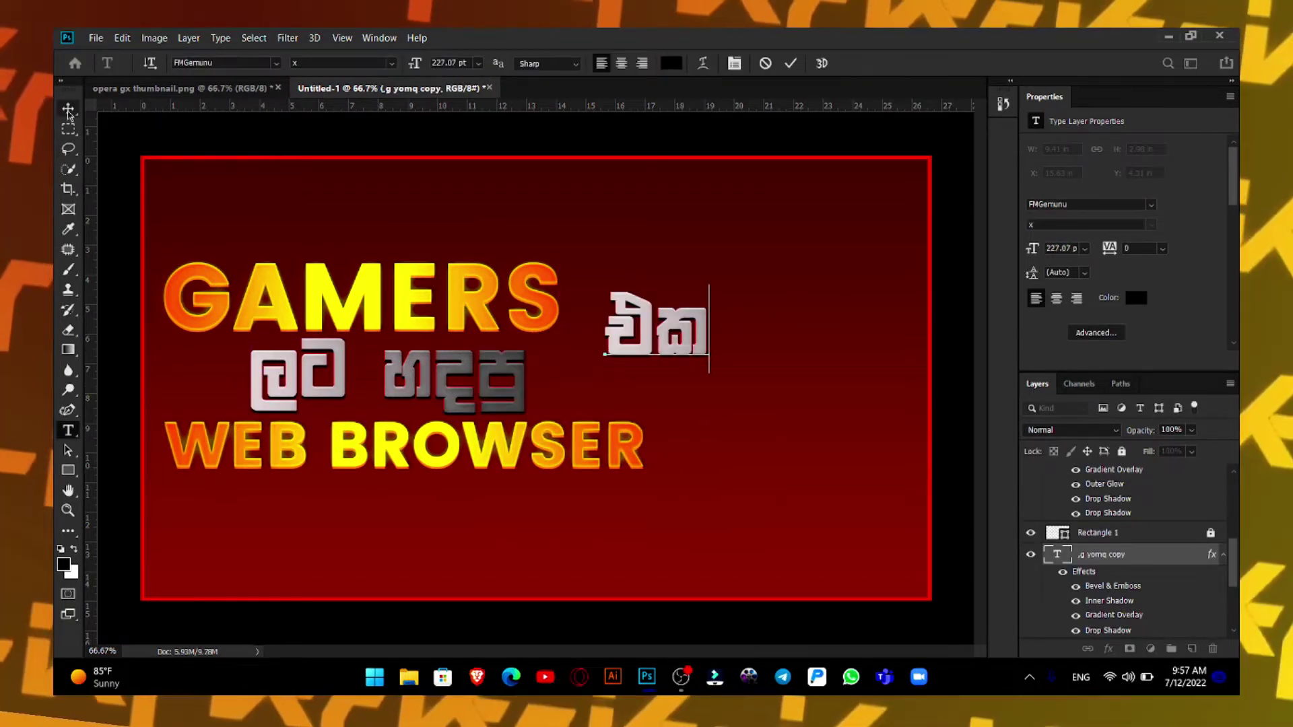
pyautogui.hotkey('ctrl', 'Return')
pyautogui.press('v')
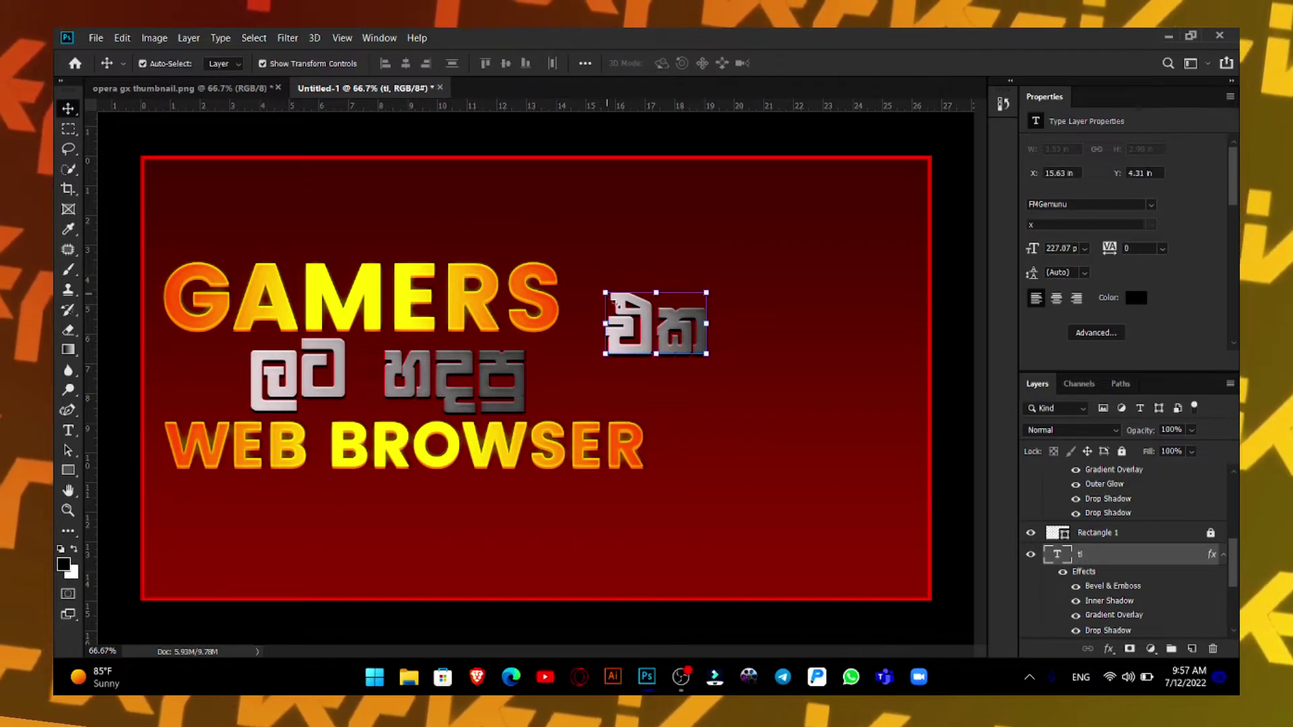
pyautogui.hotkey('ctrl', 't')
pyautogui.moveTo(606, 294)
pyautogui.mouseDown()
pyautogui.moveTo(663, 333)
pyautogui.moveTo(606, 381)
pyautogui.moveTo(609, 397)
pyautogui.mouseUp()
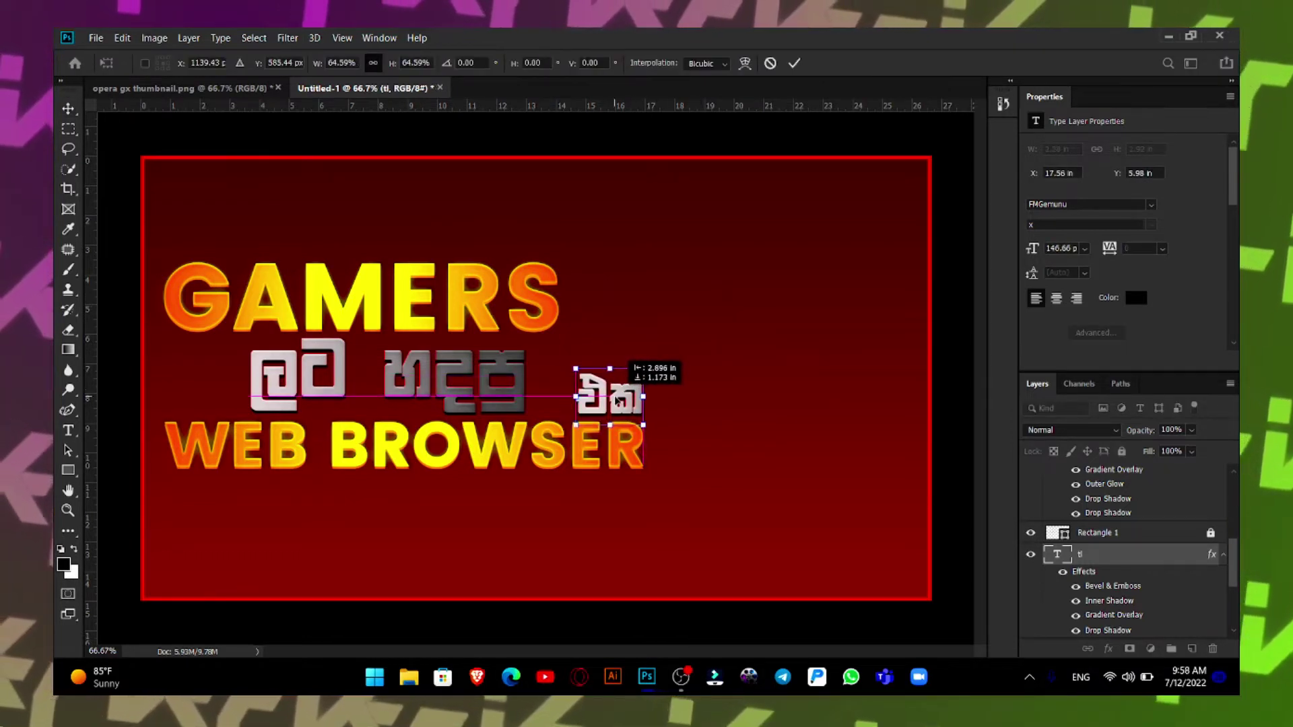
pyautogui.press('Return')
pyautogui.click(794, 347)
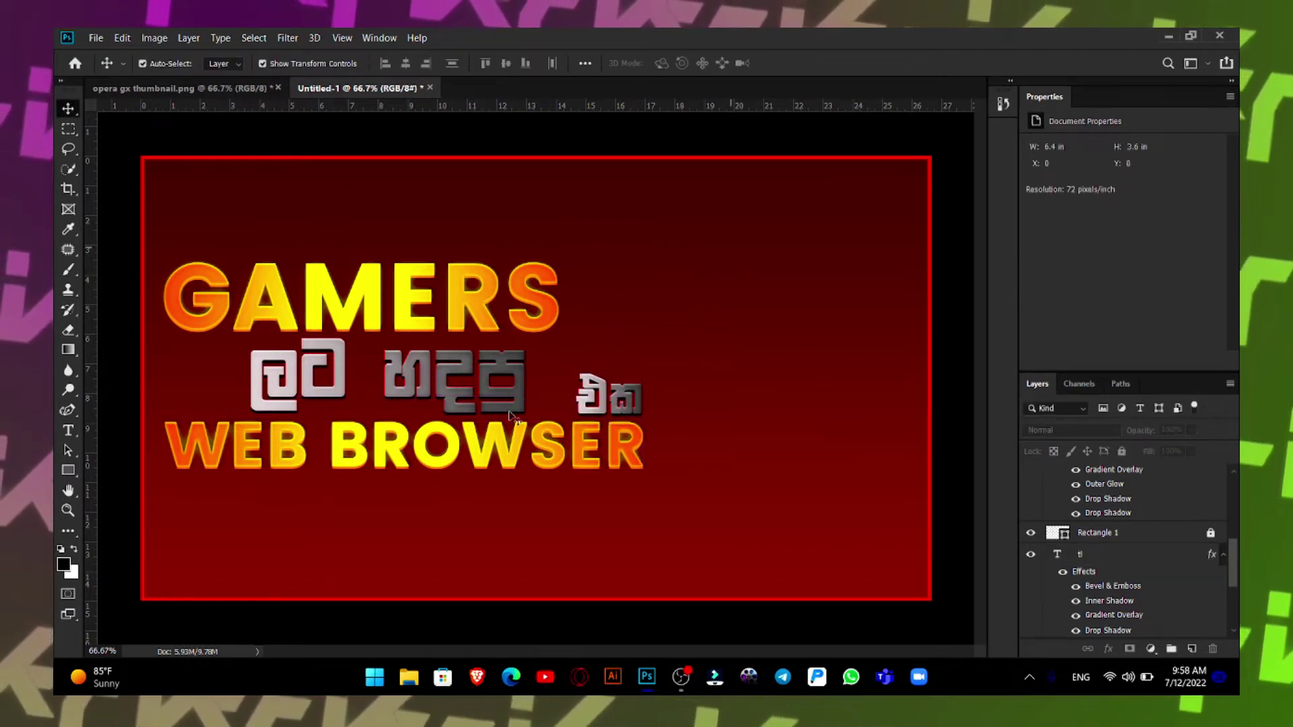
# - Scale up the title block slightly, rotate it about -0.5°, and nudge it left
pyautogui.moveTo(196, 528); pyautogui.dragTo(633, 269)
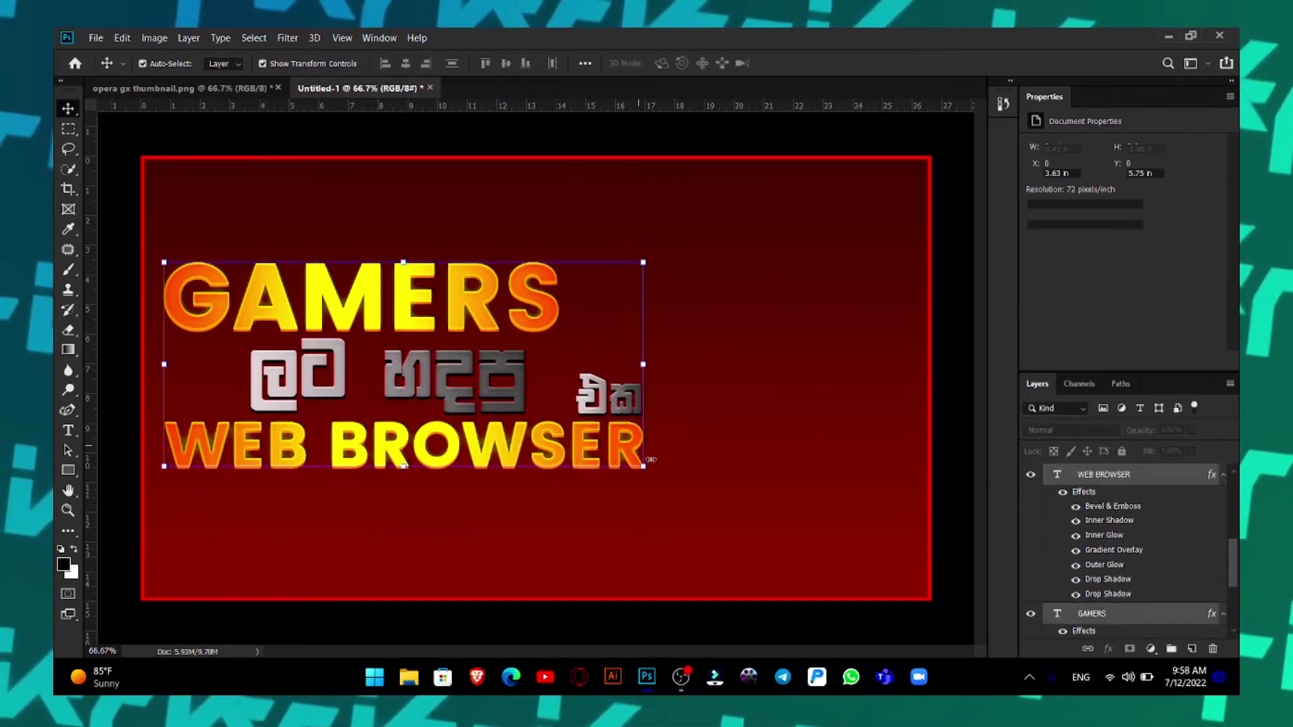
pyautogui.moveTo(643, 472); pyautogui.dragTo(145, 491)
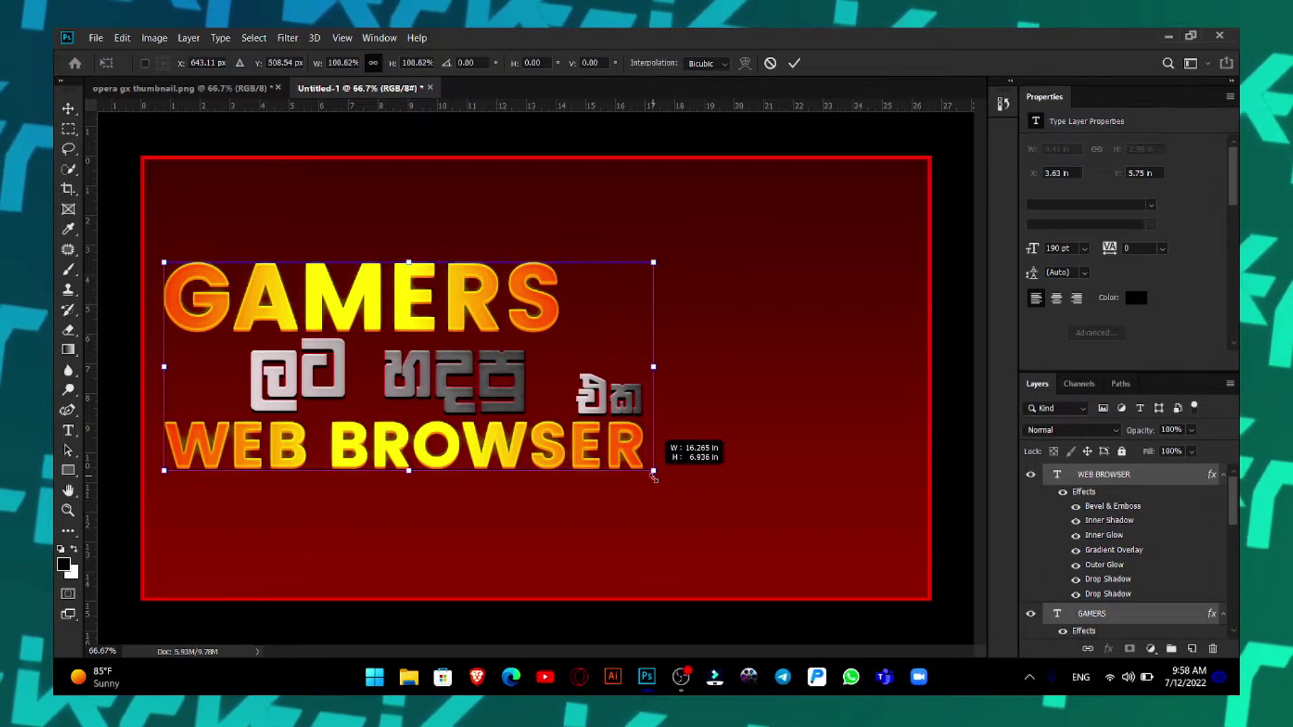
pyautogui.moveTo(145, 491); pyautogui.dragTo(147, 491)
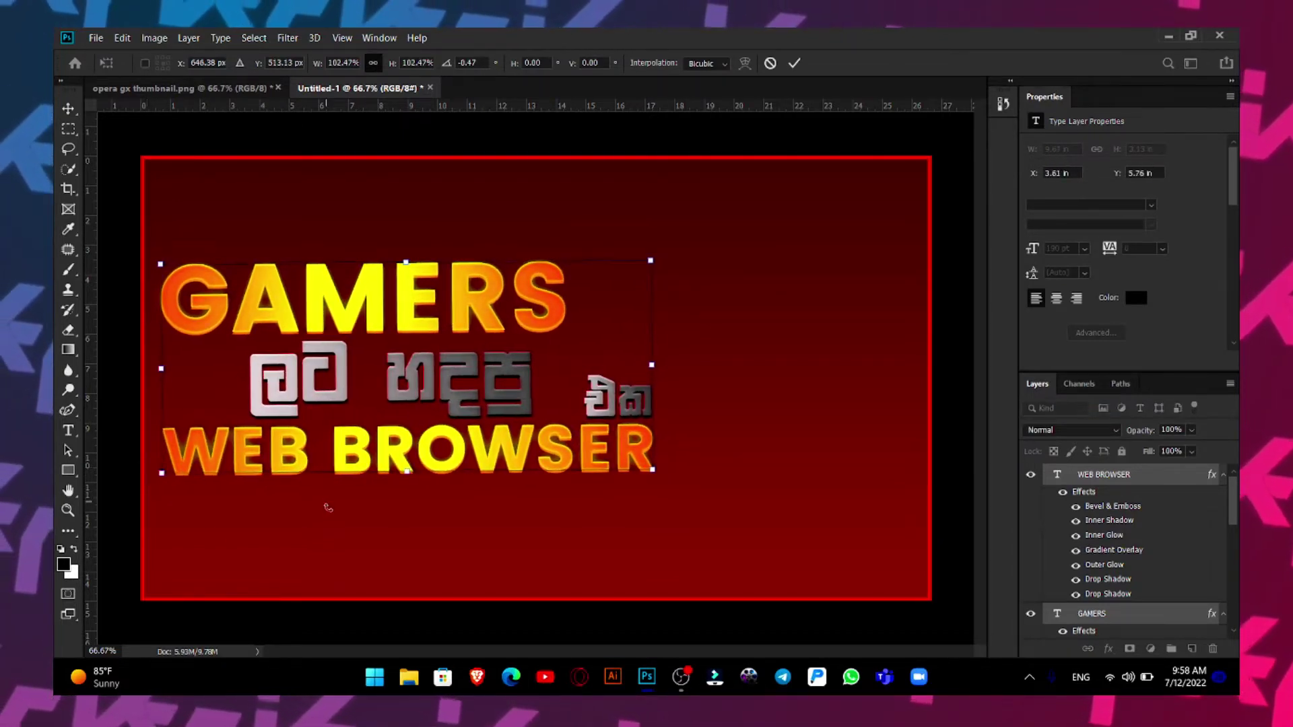
pyautogui.hotkey('shift', 'Left')
pyautogui.hotkey('shift', 'Left')
pyautogui.press('Left')
pyautogui.hotkey('shift', 'Left')
pyautogui.hotkey('shift', 'Left')
pyautogui.hotkey('shift', 'Left')
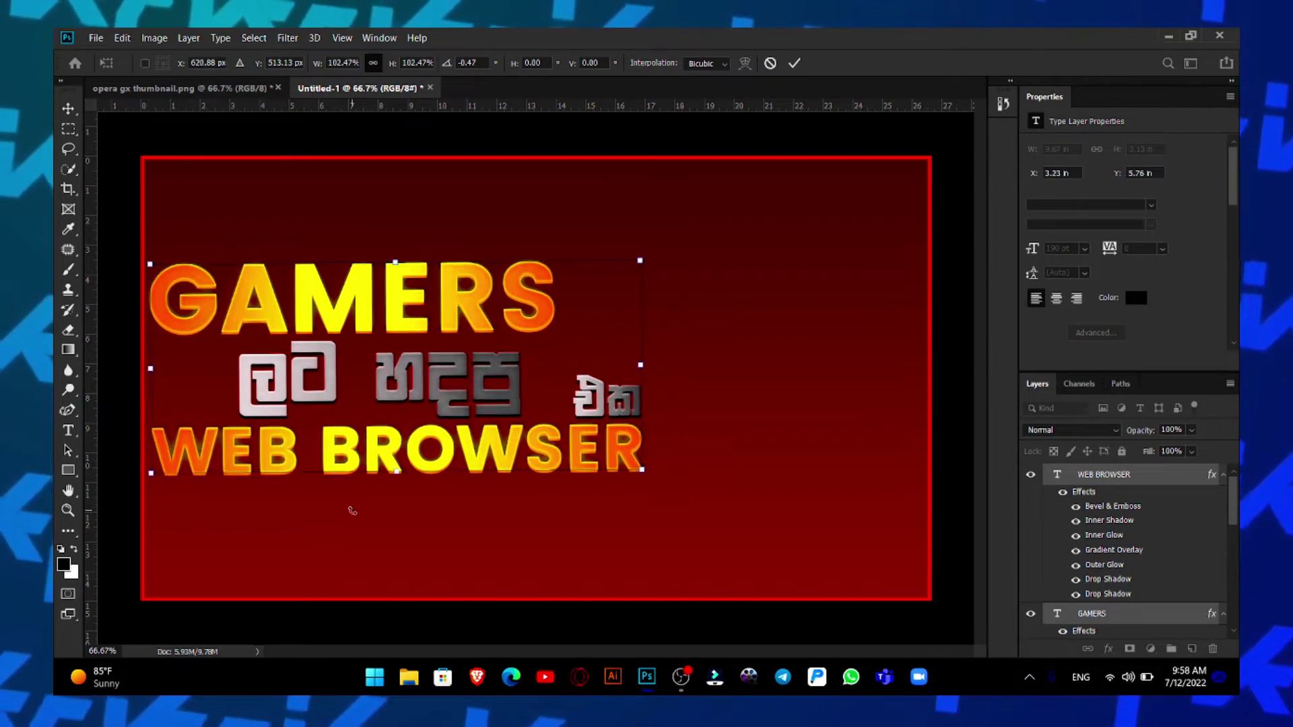
pyautogui.press('Return')
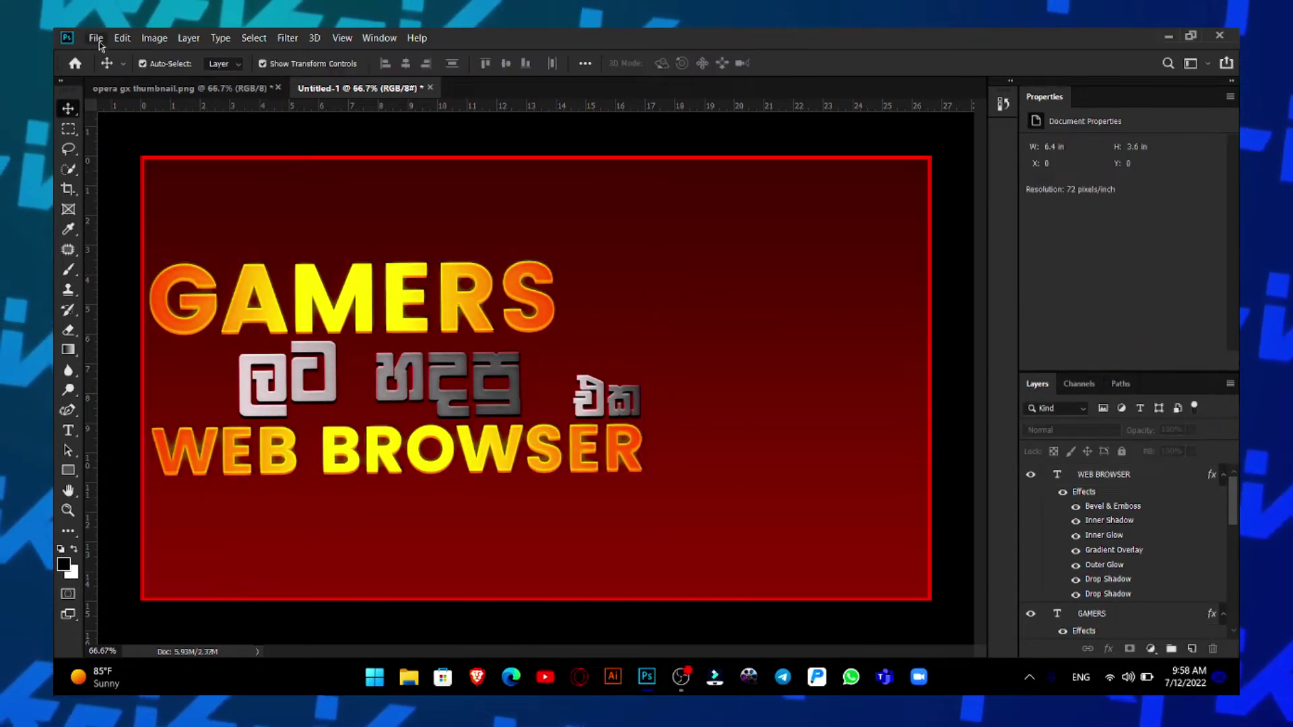
# - Place-embed the Character image of the man with a laptop, enlarged on the canvas's right side
pyautogui.click(99, 45)
pyautogui.click(161, 317)
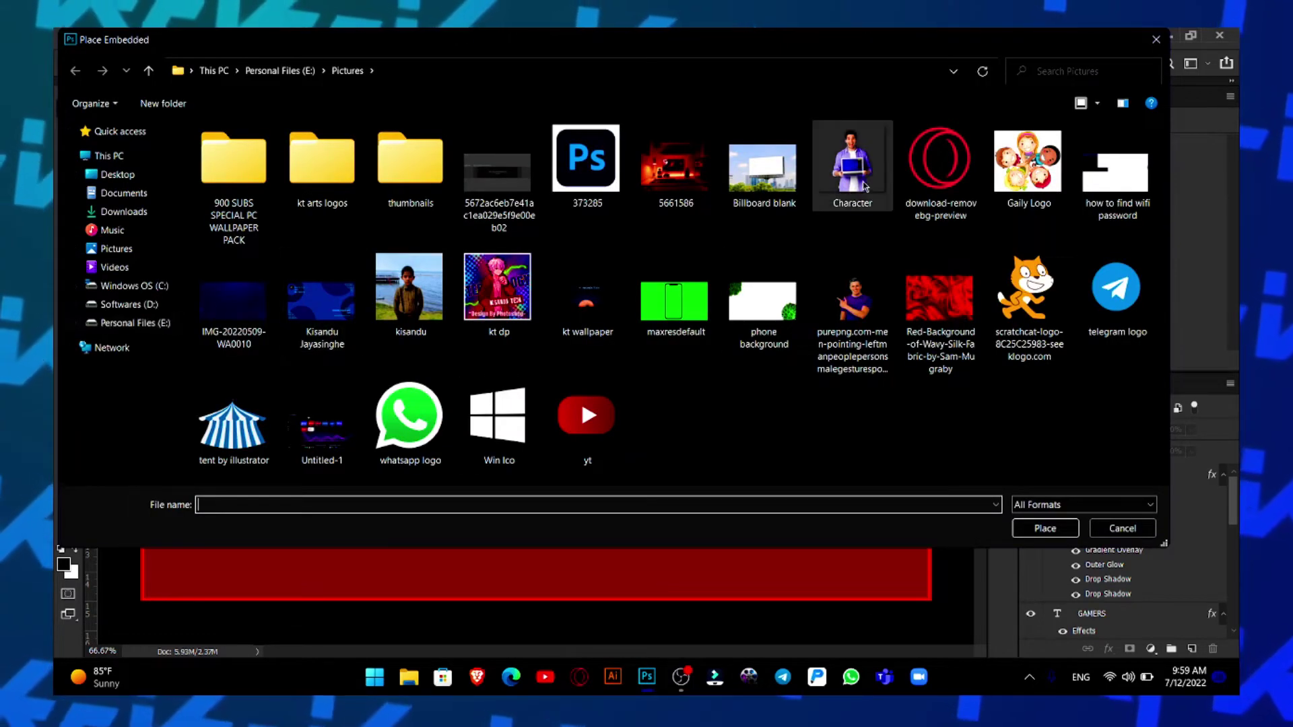
pyautogui.doubleClick(864, 183)
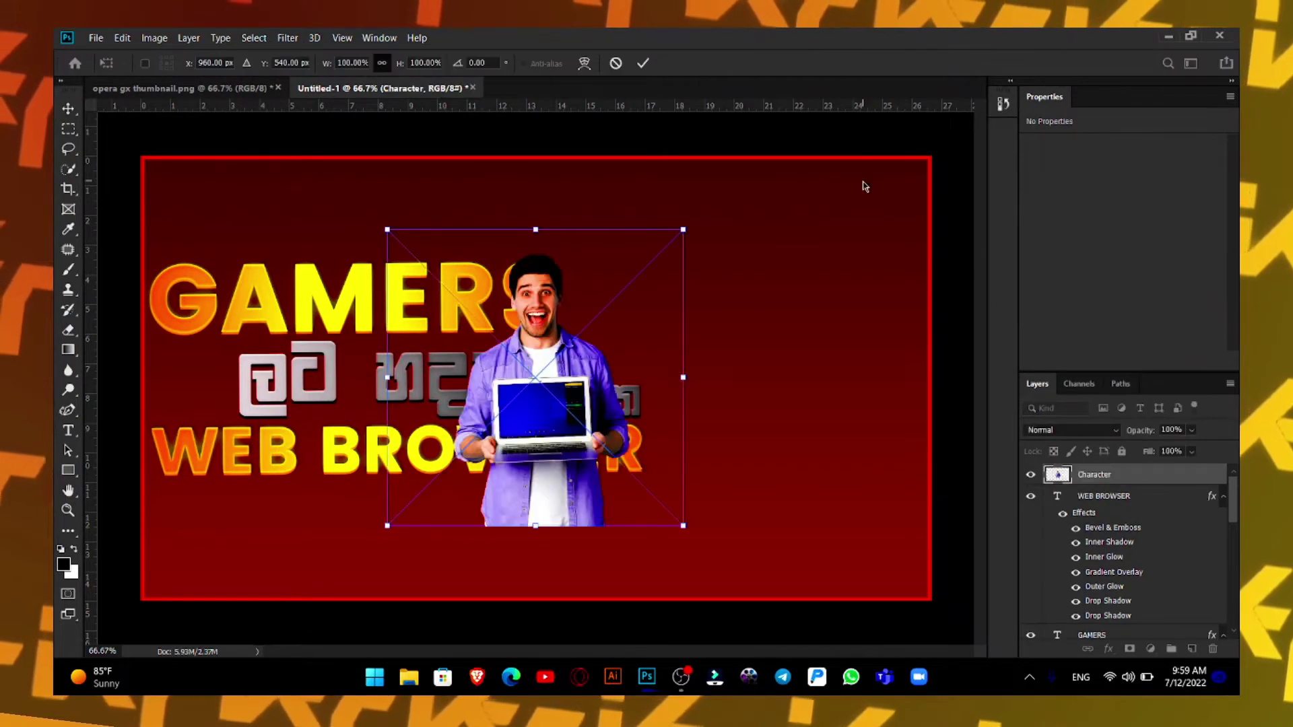
pyautogui.moveTo(682, 526); pyautogui.dragTo(814, 657)
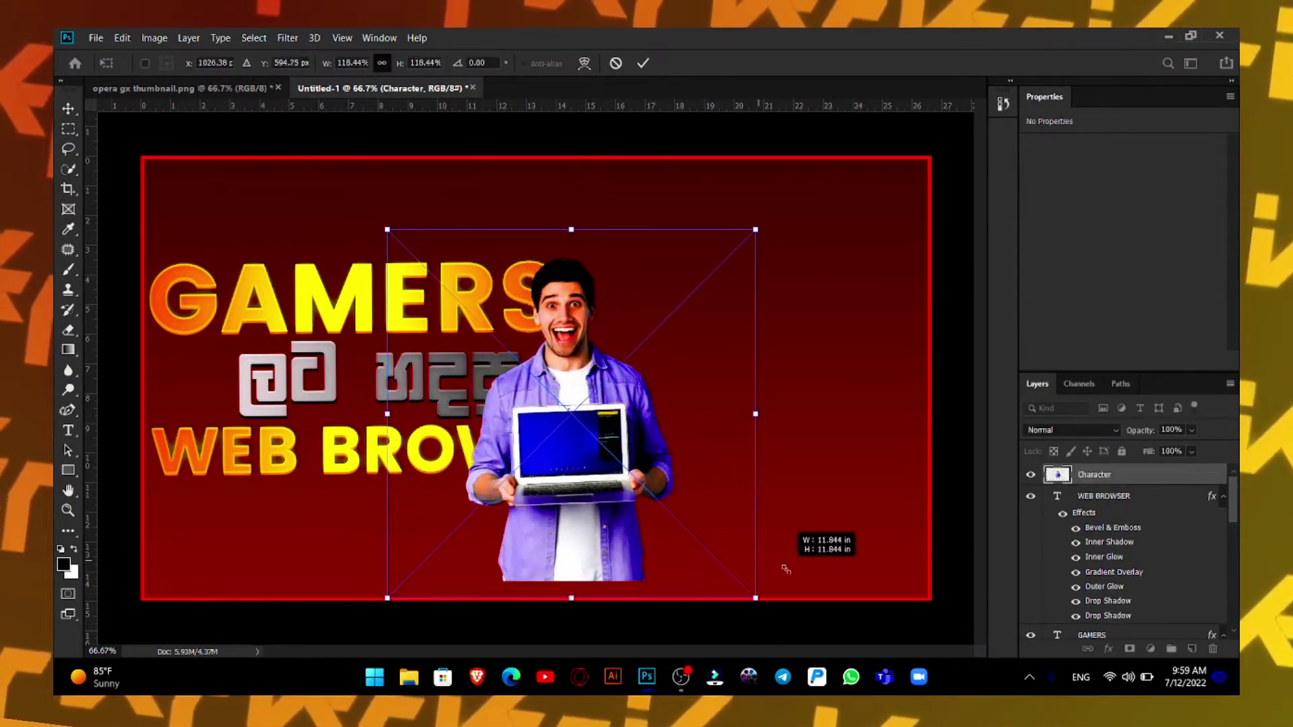
pyautogui.moveTo(649, 491)
pyautogui.mouseDown()
pyautogui.moveTo(890, 416)
pyautogui.moveTo(703, 441)
pyautogui.moveTo(758, 447)
pyautogui.moveTo(746, 448)
pyautogui.mouseUp()
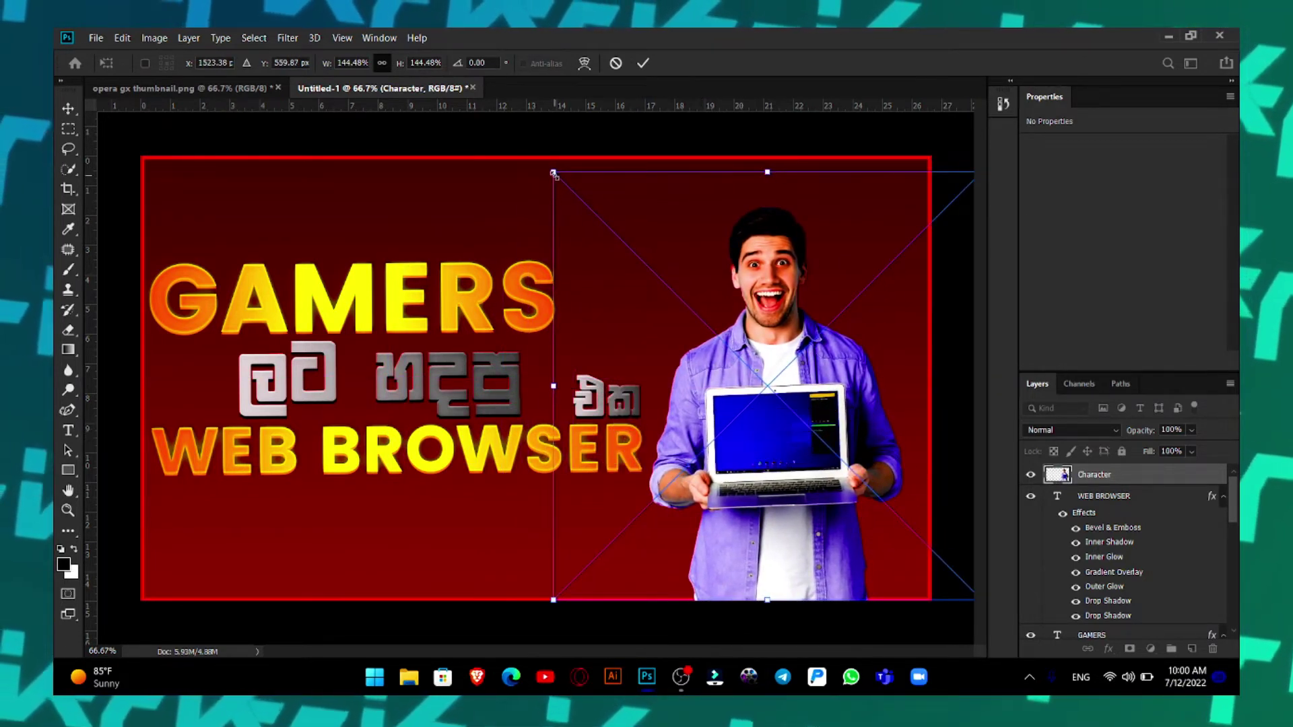
pyautogui.moveTo(553, 173); pyautogui.dragTo(543, 159)
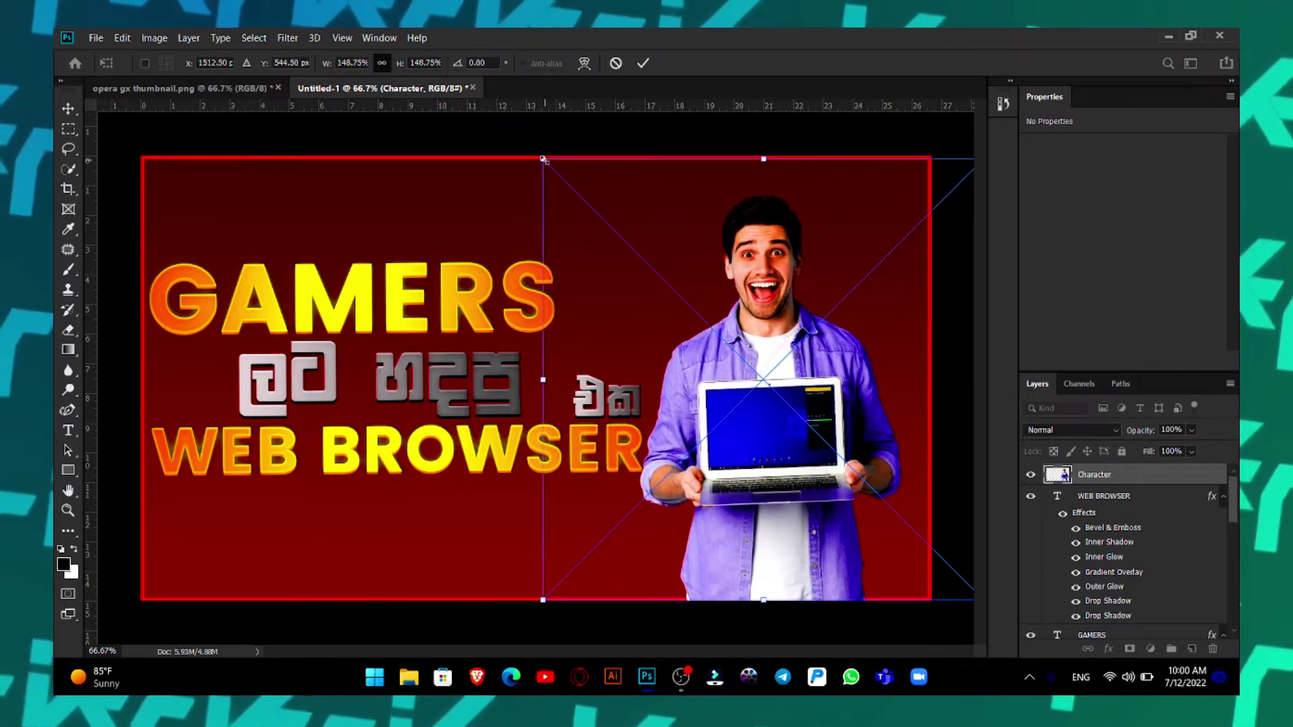
pyautogui.press('Return')
# - Add a Hue/Saturation adjustment on Blues, shifting hue toward red and raising saturation
pyautogui.click(273, 188)
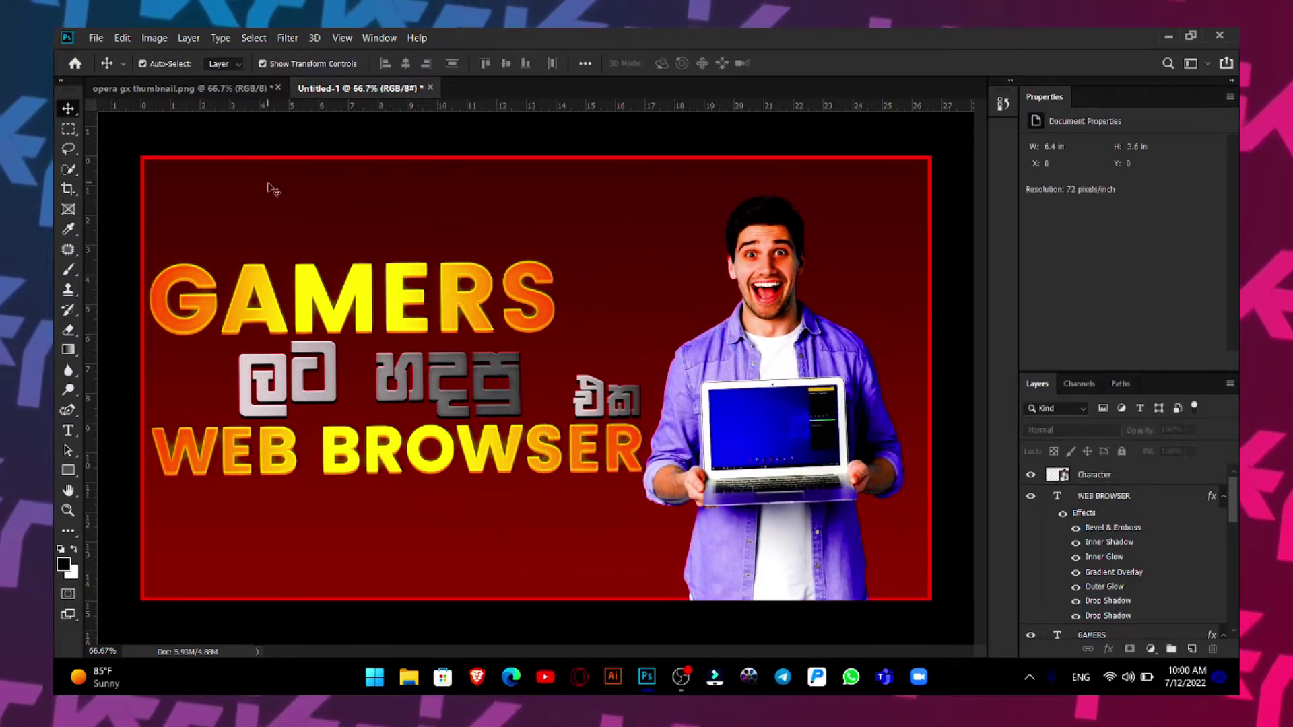
pyautogui.click(122, 38)
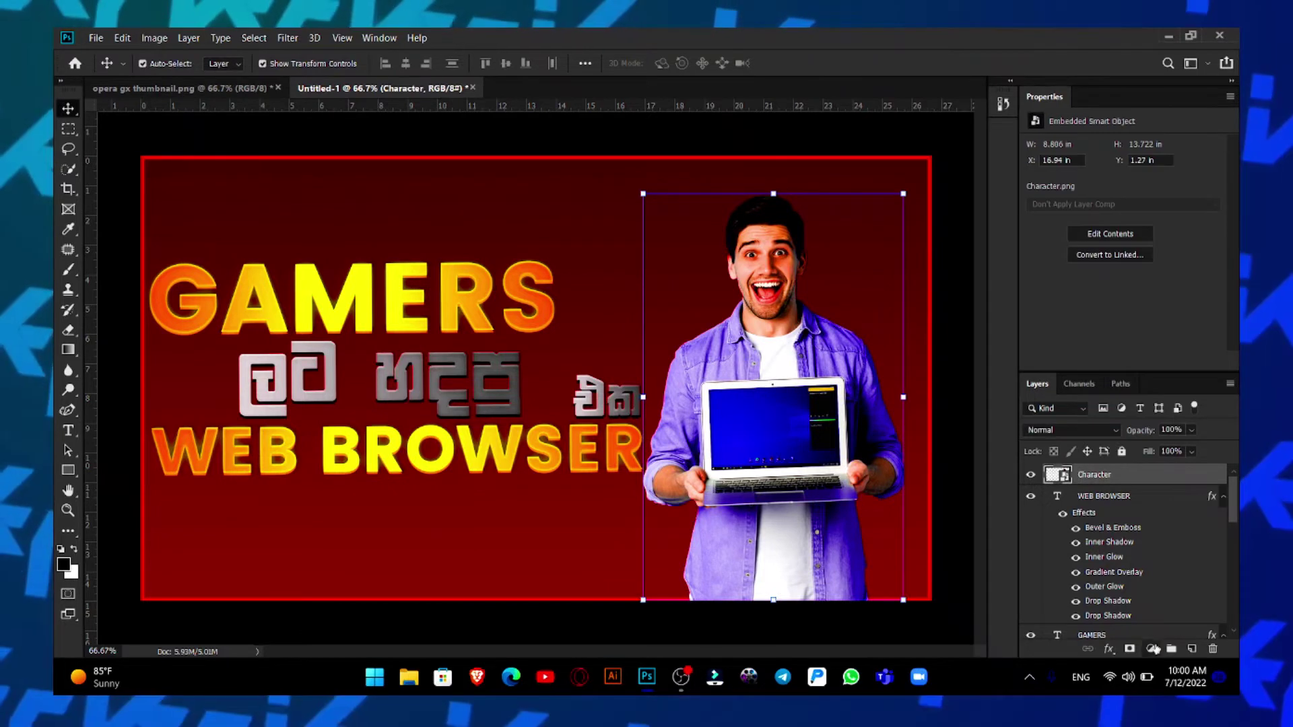
pyautogui.click(1150, 649)
pyautogui.click(1117, 498)
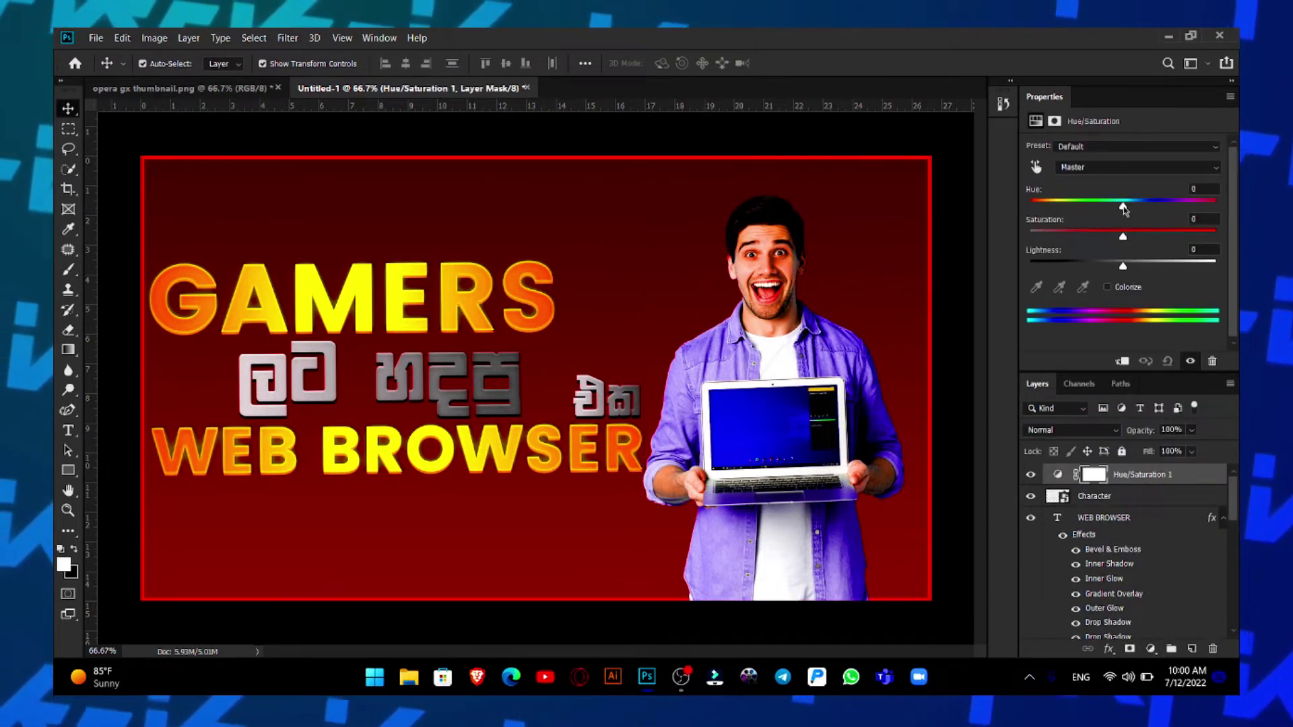
pyautogui.click(1035, 166)
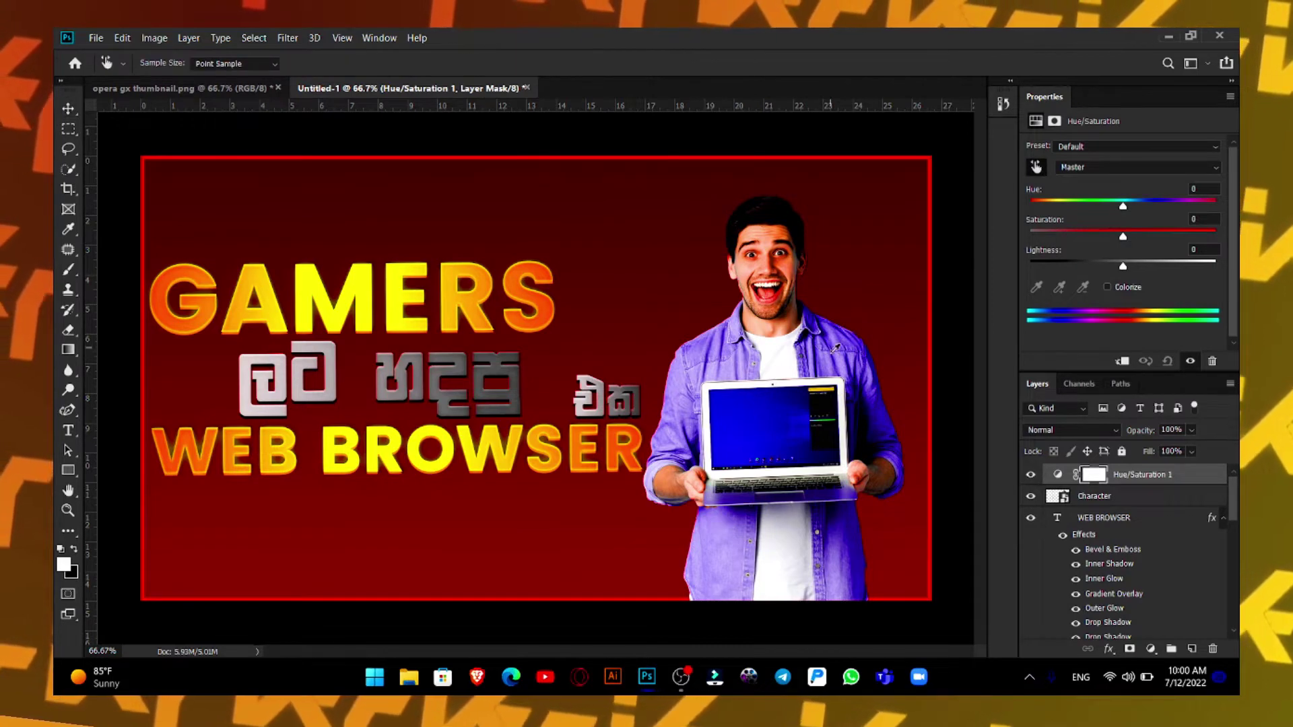
pyautogui.click(941, 288)
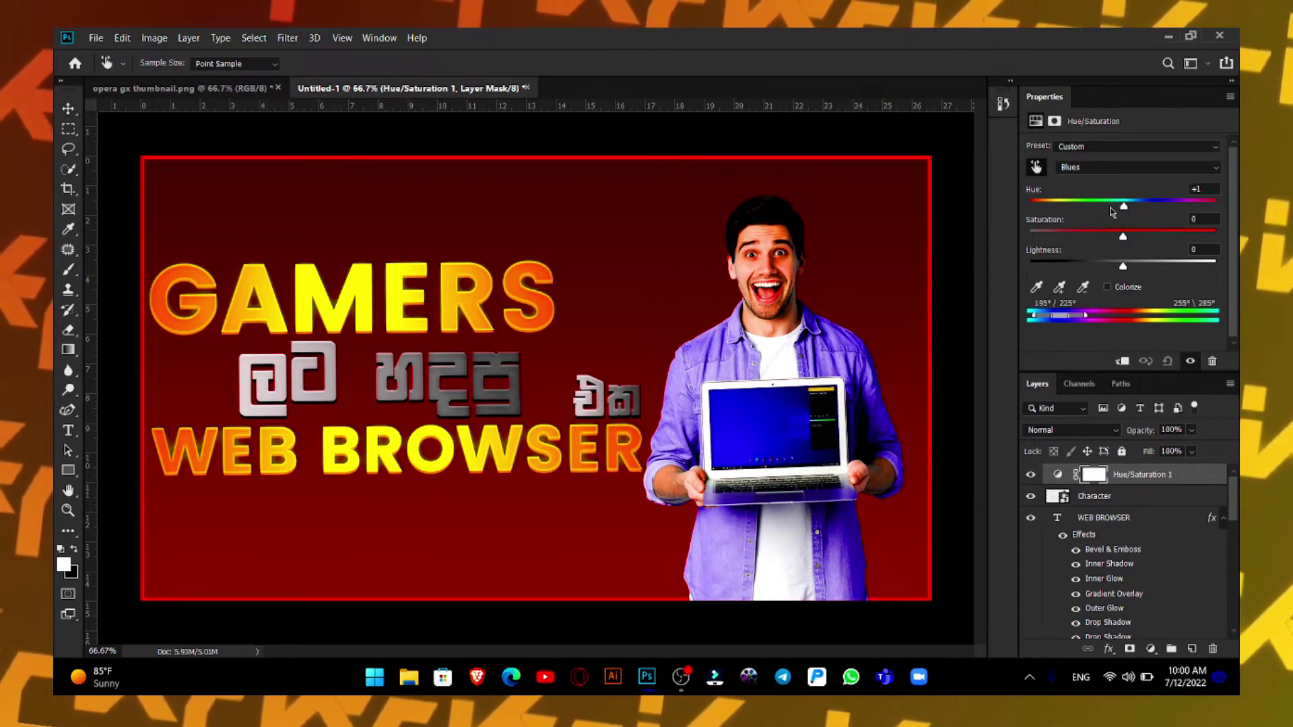
pyautogui.moveTo(1123, 207)
pyautogui.mouseDown()
pyautogui.moveTo(1036, 206)
pyautogui.moveTo(1189, 194)
pyautogui.mouseUp()
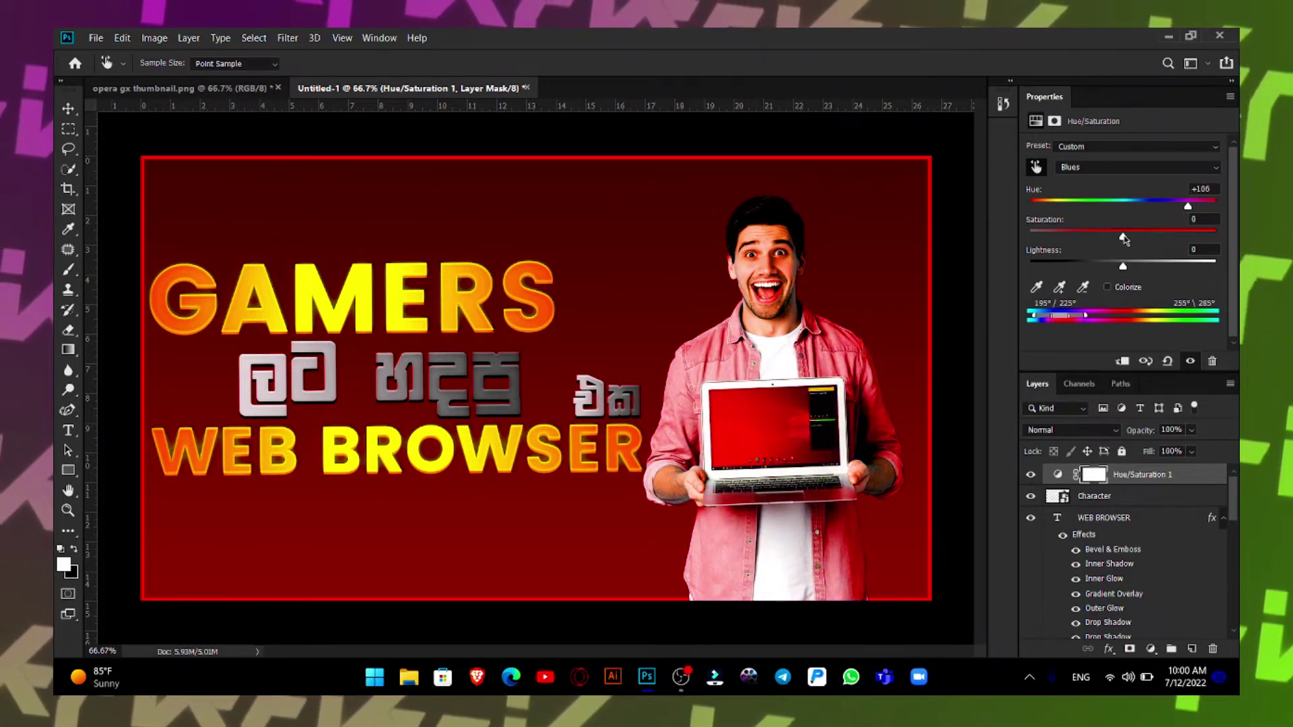
pyautogui.moveTo(1156, 238); pyautogui.dragTo(1196, 246)
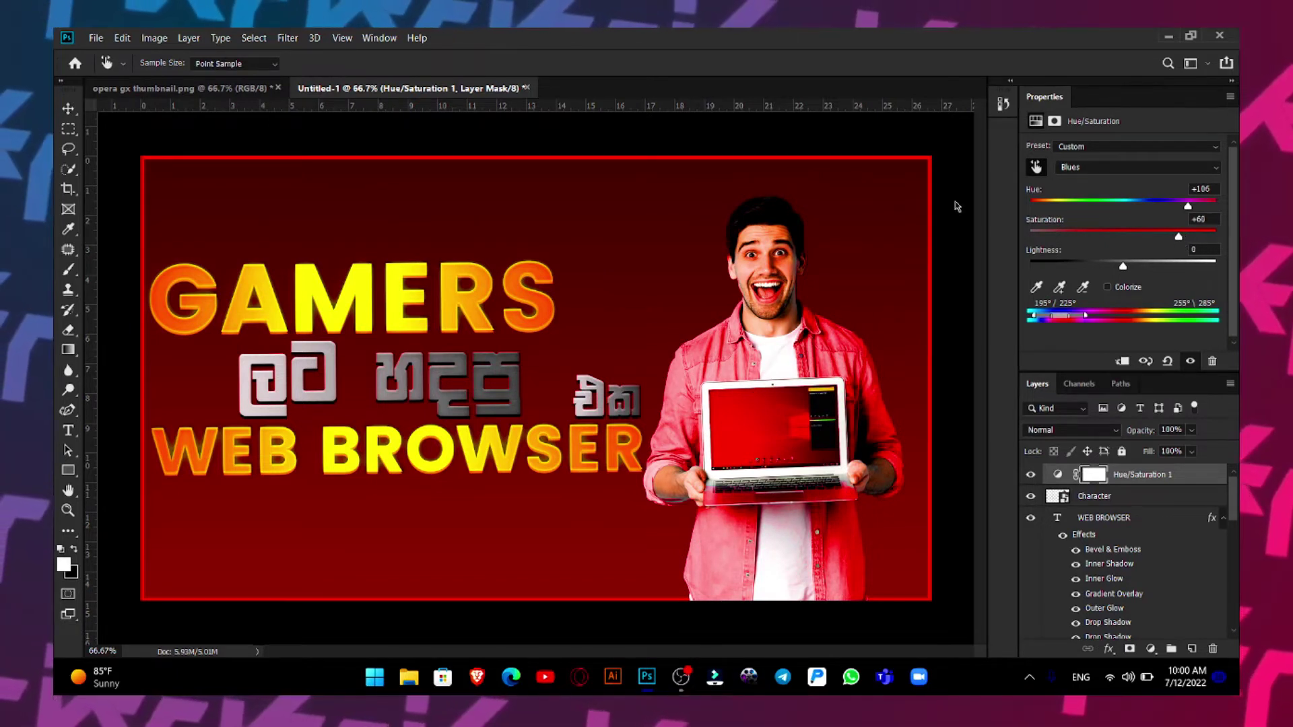
# - Merge the Character layer with its Hue/Saturation adjustment layer
pyautogui.press('v')
pyautogui.keyDown('shift'); pyautogui.click(1144, 496); pyautogui.keyUp('shift')
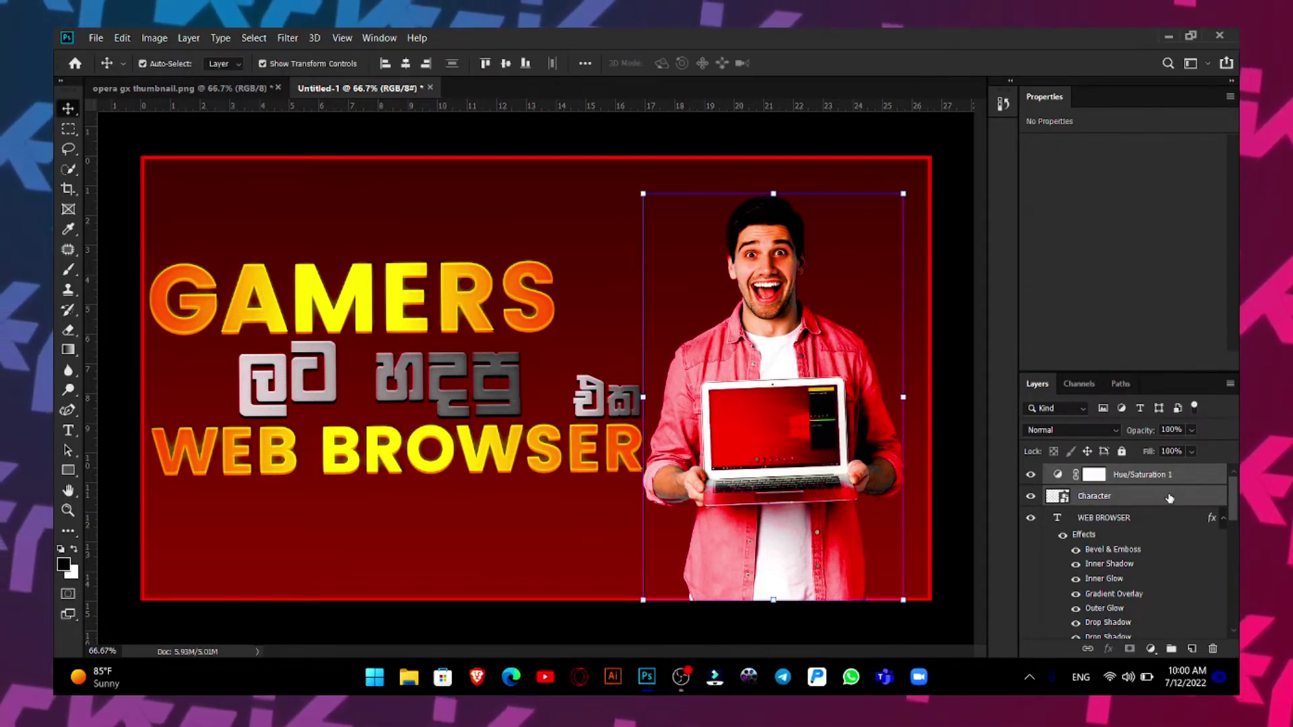
pyautogui.rightClick(1169, 491)
pyautogui.click(997, 474)
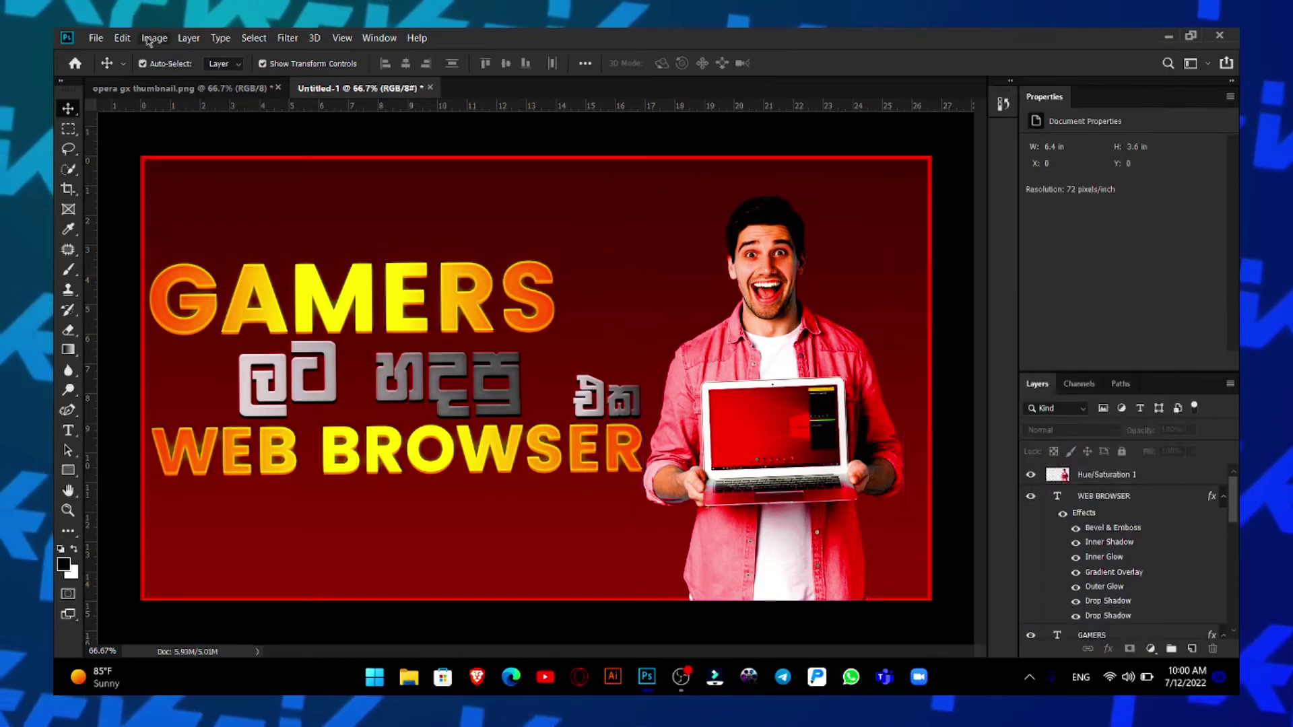
# - Place-embed the browser screenshot, shrink it, and move it up toward the laptop
pyautogui.click(95, 38)
pyautogui.click(180, 317)
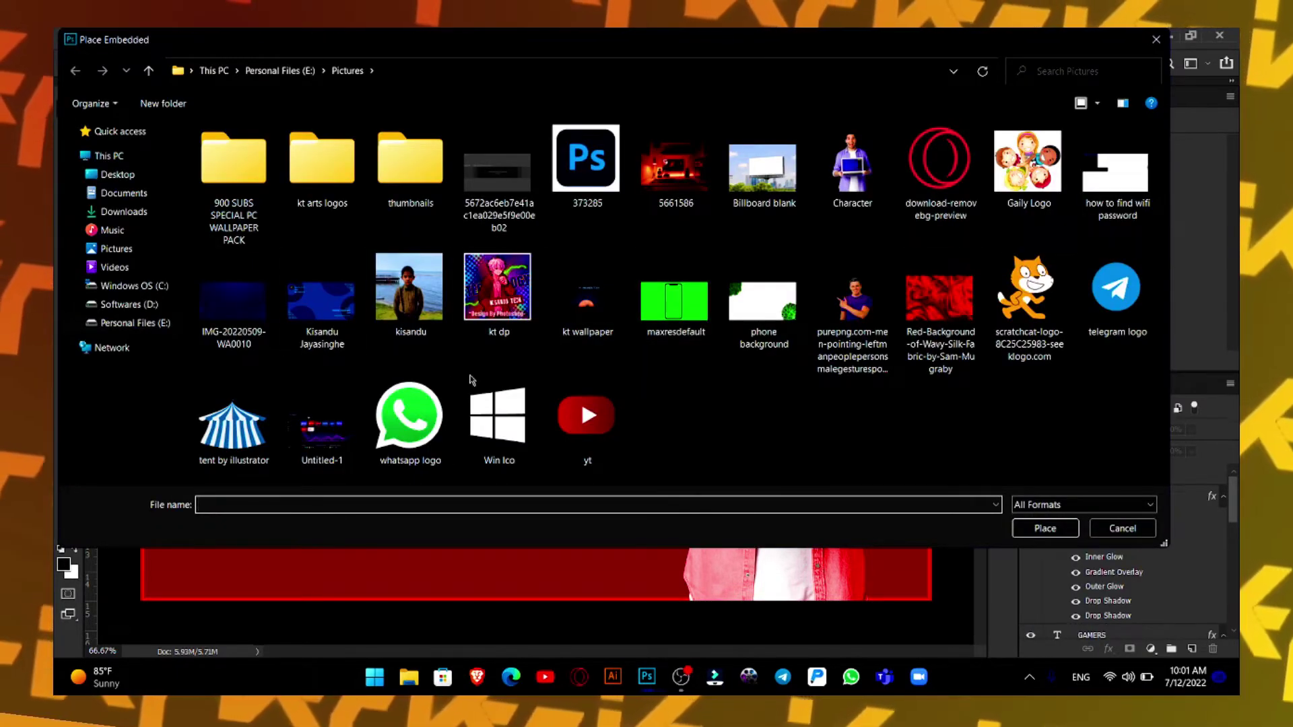
pyautogui.doubleClick(322, 426)
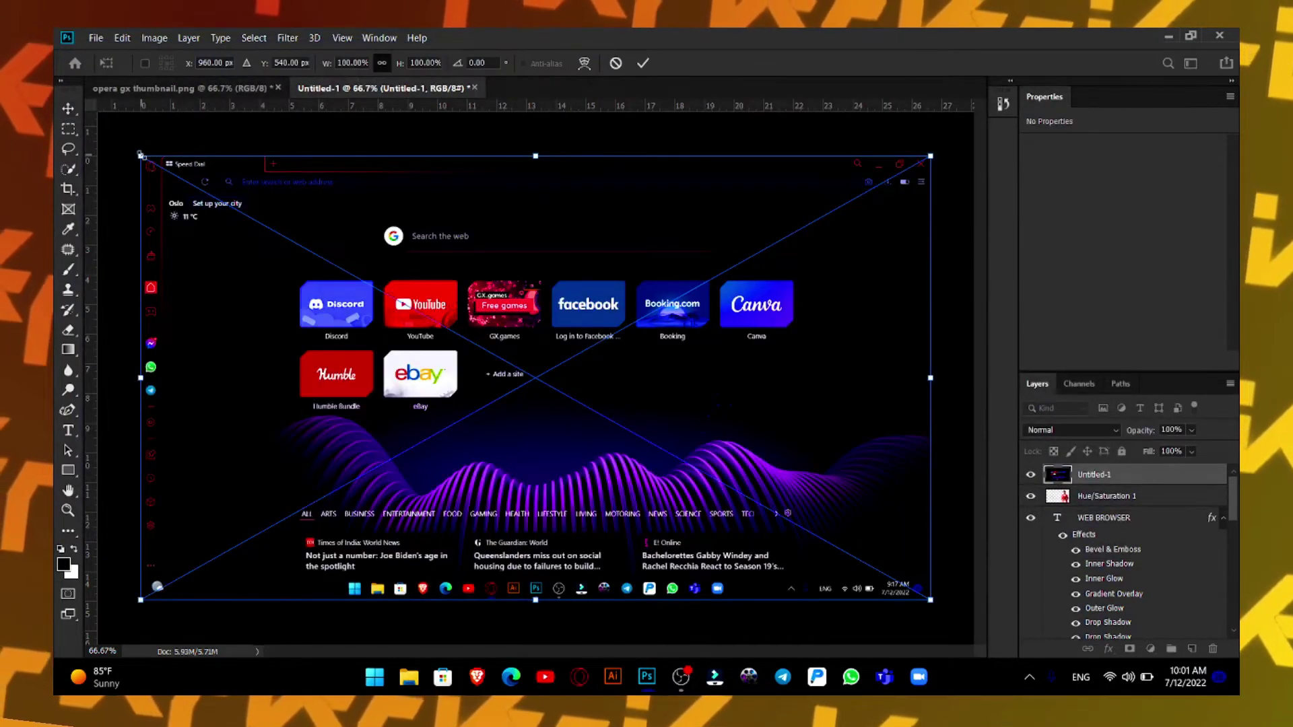
pyautogui.moveTo(140, 155); pyautogui.dragTo(723, 483)
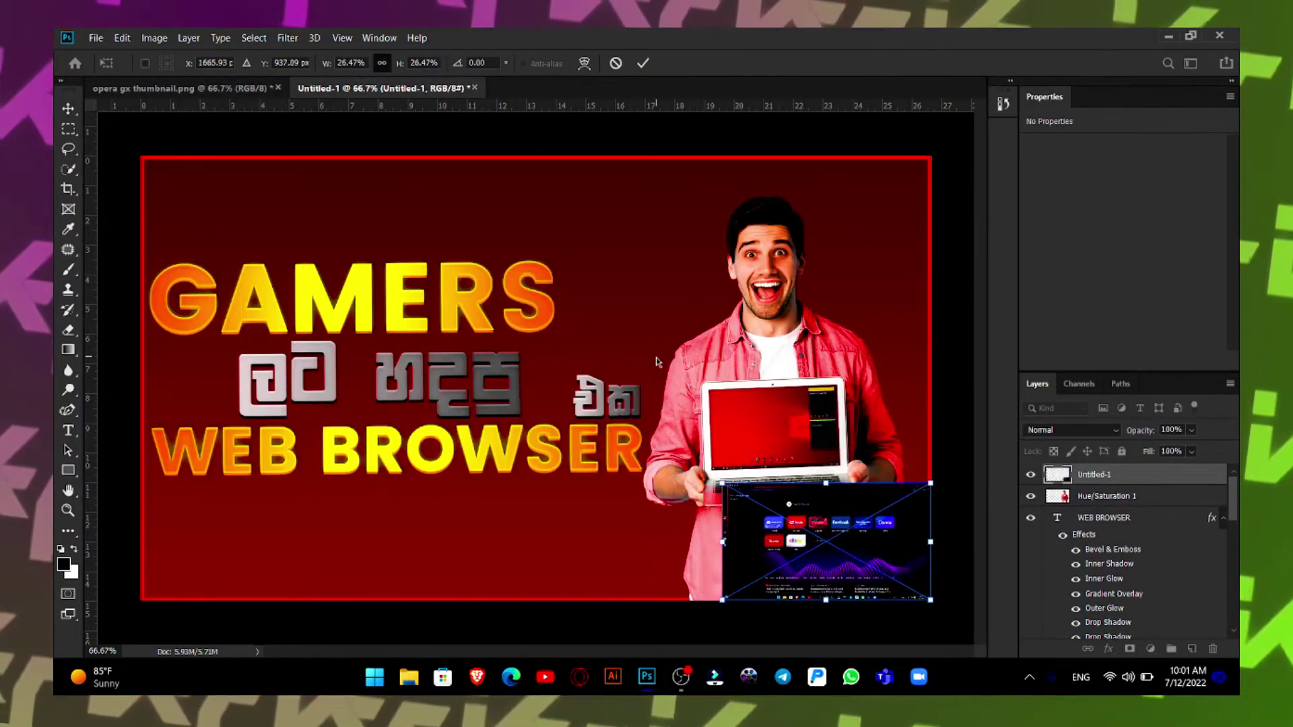
pyautogui.press('Return')
pyautogui.scroll(2, 660, 362)
pyautogui.scroll(2, 660, 361)
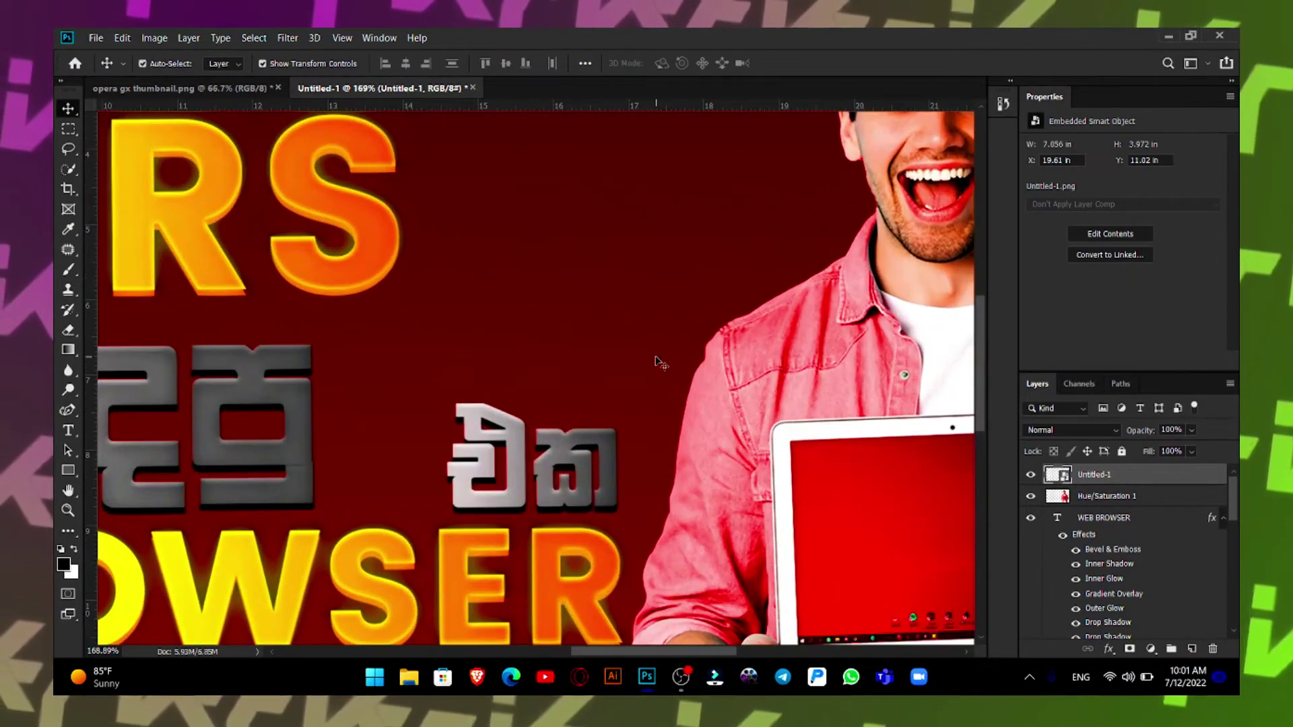
pyautogui.scroll(2, 660, 361)
pyautogui.scroll(2, 659, 361)
pyautogui.hscroll(-3, 660, 361)
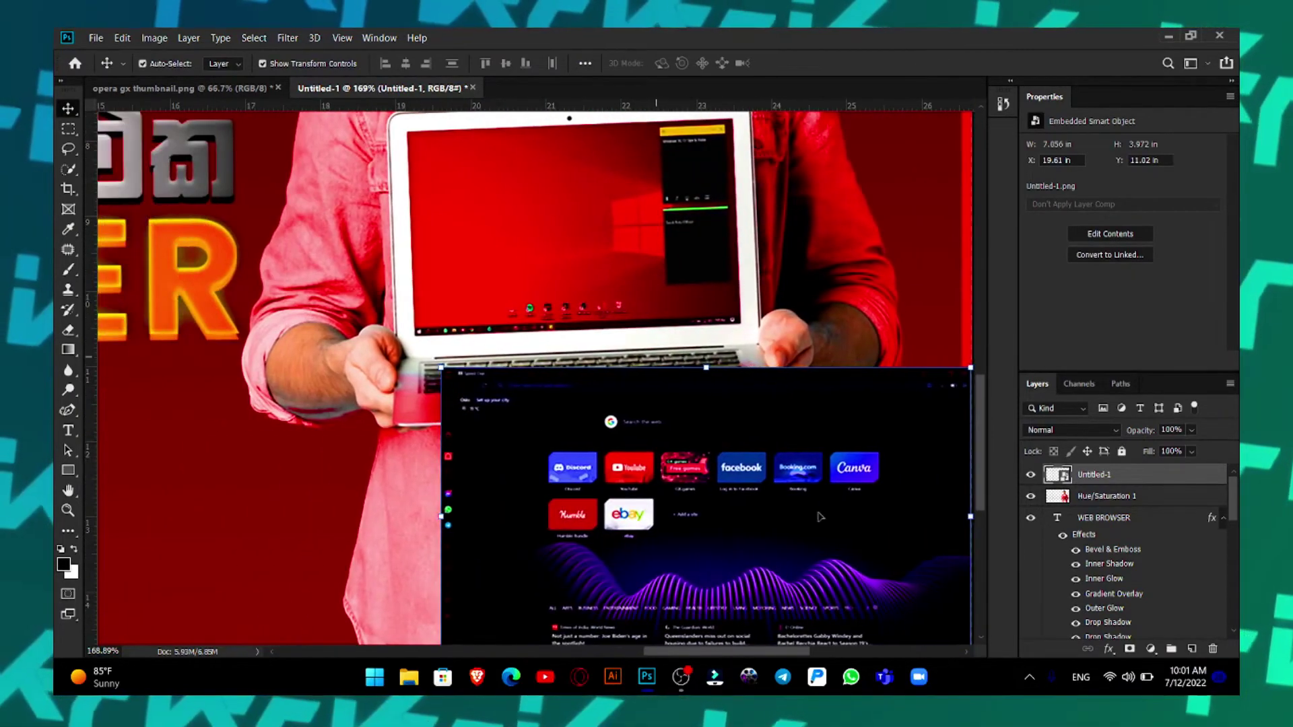
pyautogui.moveTo(708, 538); pyautogui.dragTo(619, 304)
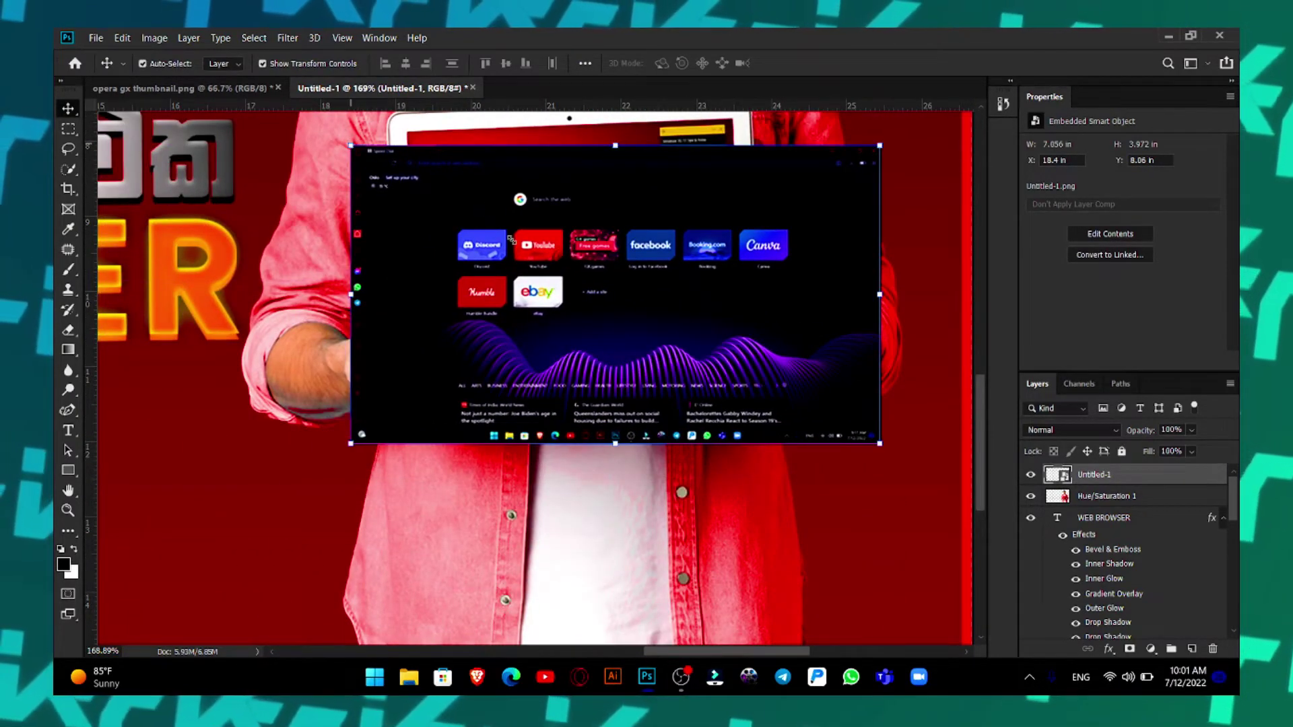
# - Free-transform the screenshot: scale, tilt, and fit it onto the laptop screen
pyautogui.hotkey('ctrl', 't')
pyautogui.moveTo(350, 145)
pyautogui.mouseDown()
pyautogui.moveTo(514, 236)
pyautogui.moveTo(503, 234)
pyautogui.mouseUp()
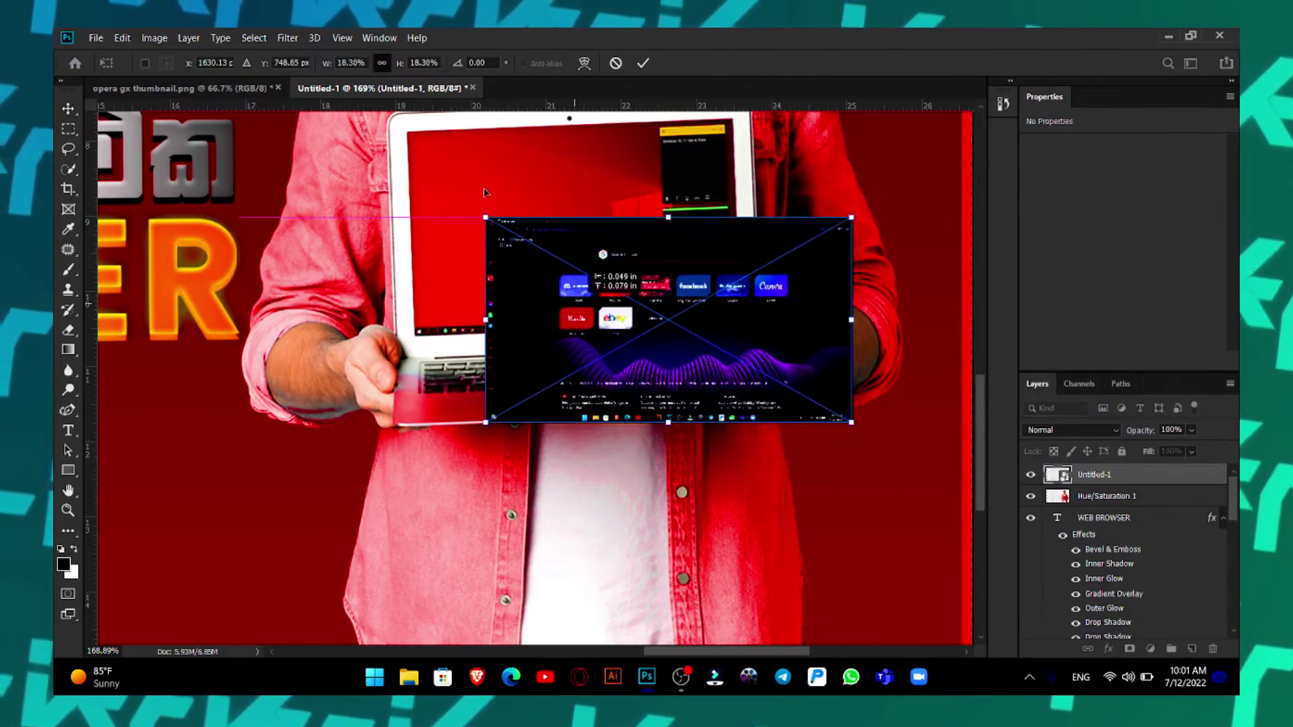
pyautogui.moveTo(537, 276); pyautogui.dragTo(469, 198)
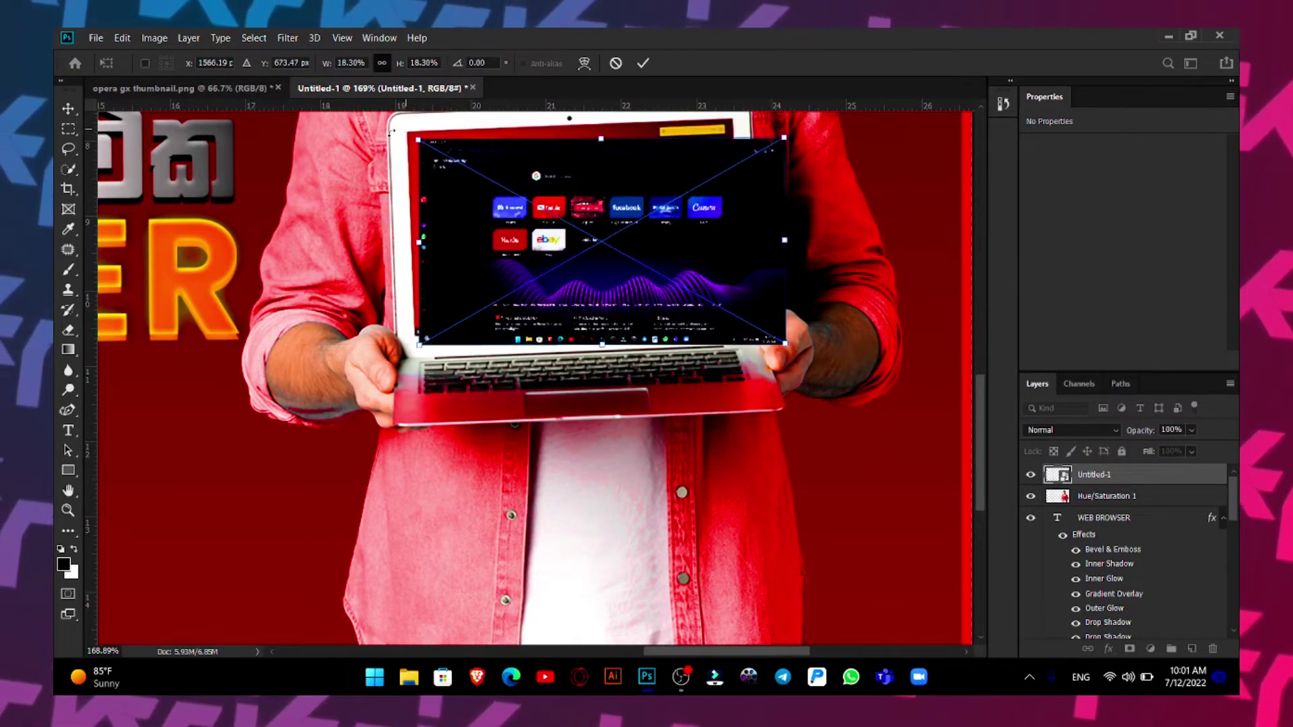
pyautogui.moveTo(381, 134); pyautogui.dragTo(392, 130)
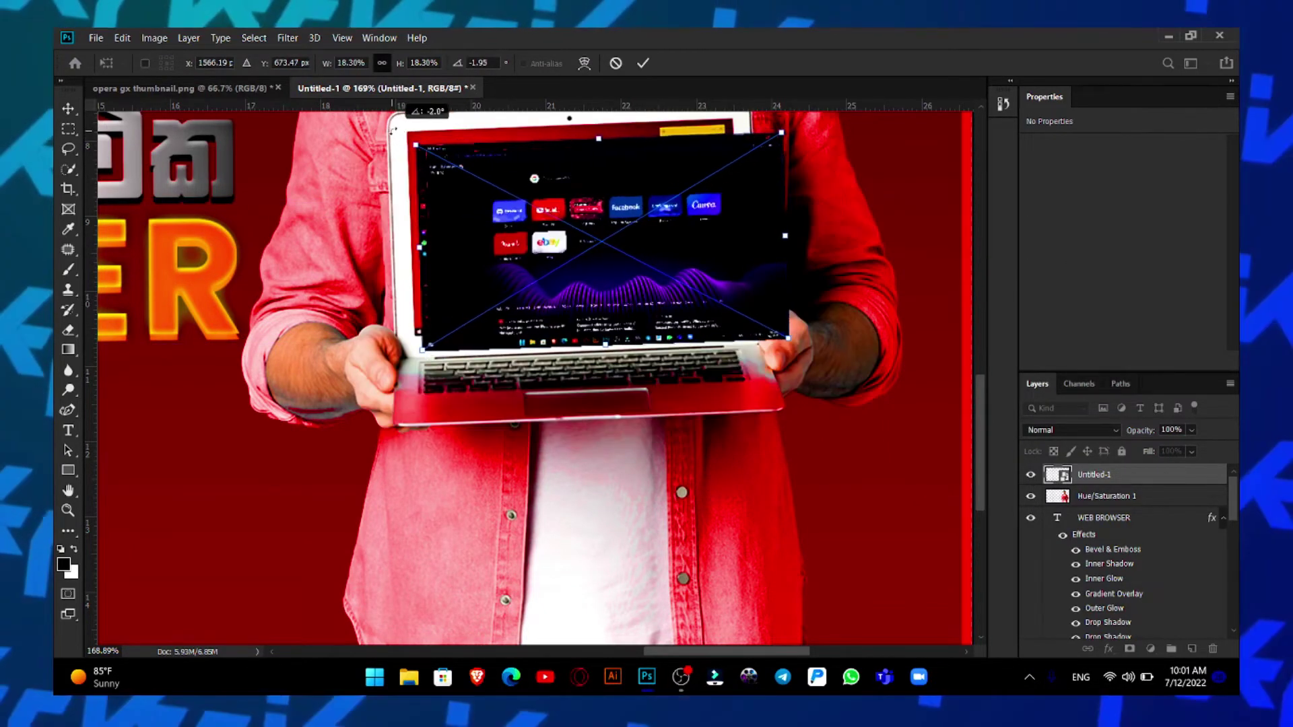
pyautogui.moveTo(592, 286); pyautogui.dragTo(581, 273)
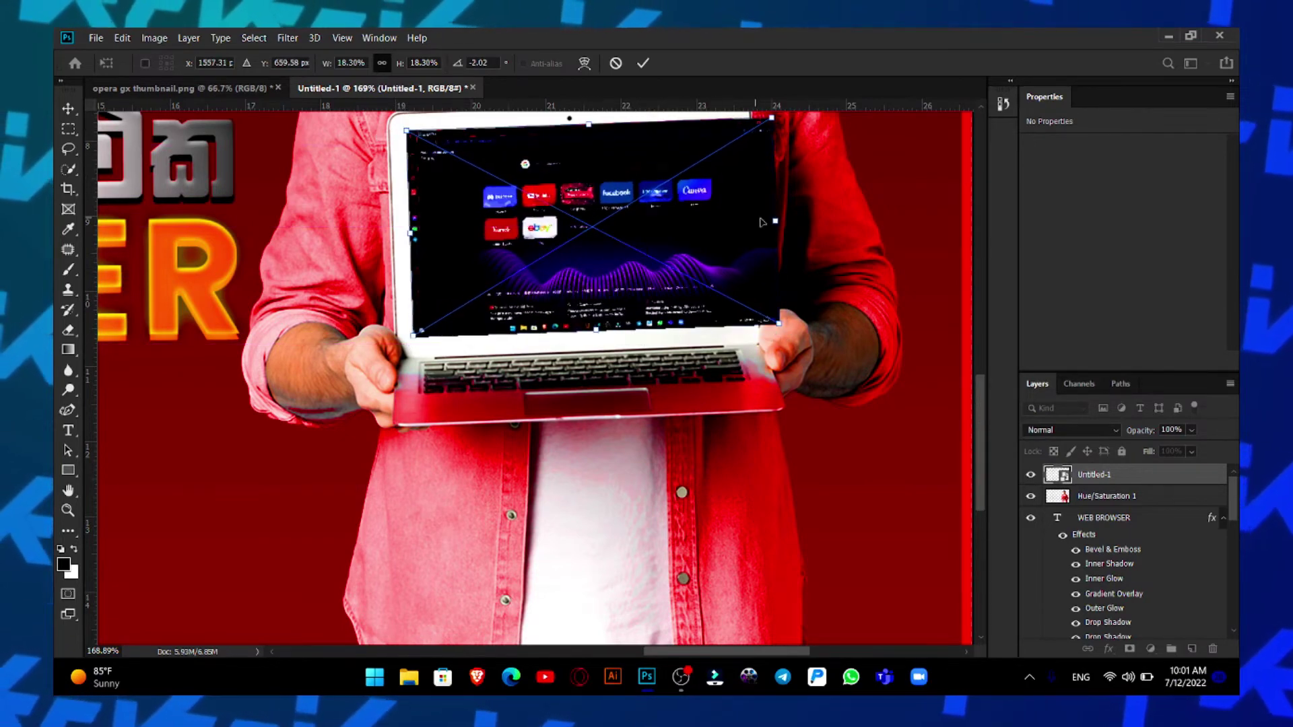
pyautogui.moveTo(775, 221); pyautogui.dragTo(734, 230)
pyautogui.moveTo(609, 246)
pyautogui.mouseDown()
pyautogui.moveTo(616, 255)
pyautogui.moveTo(614, 222)
pyautogui.mouseUp()
pyautogui.press('Return')
pyautogui.hotkey('ctrl', '0')
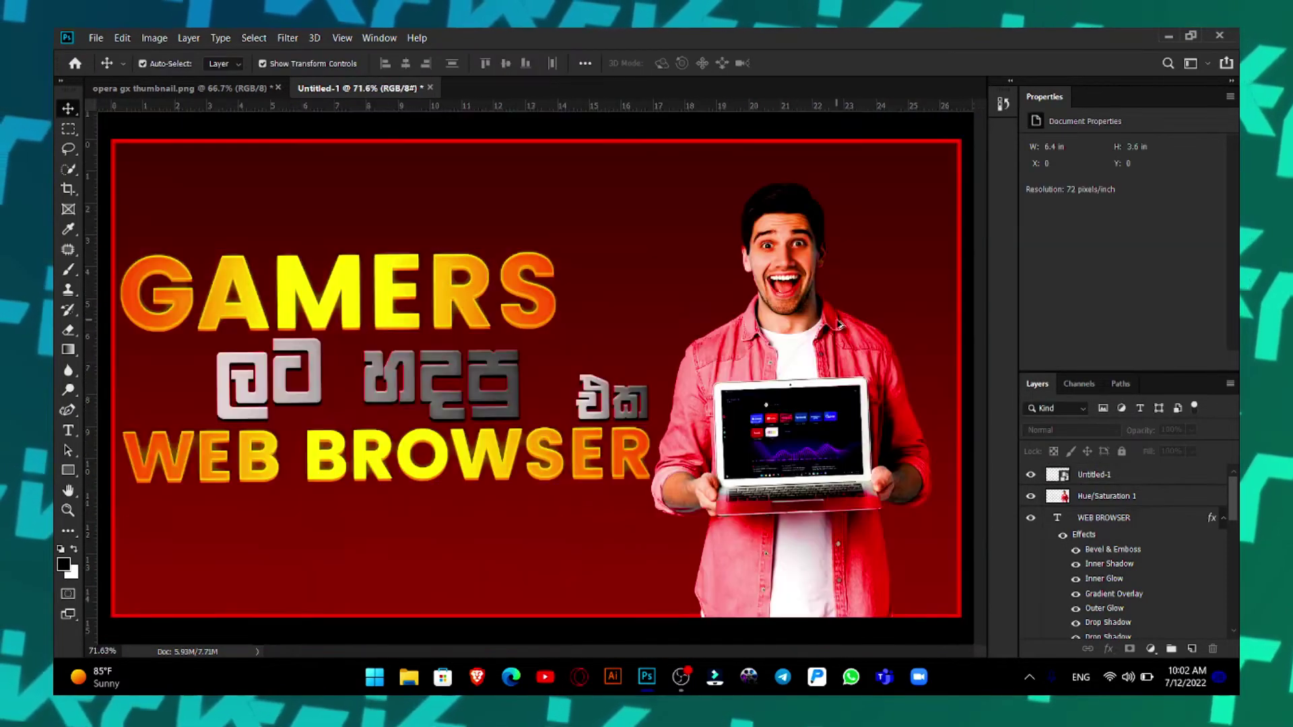
# - Select the GAMERS / WEB BROWSER text layers and enlarge them slightly toward the lower left
pyautogui.moveTo(645, 271); pyautogui.dragTo(526, 300)
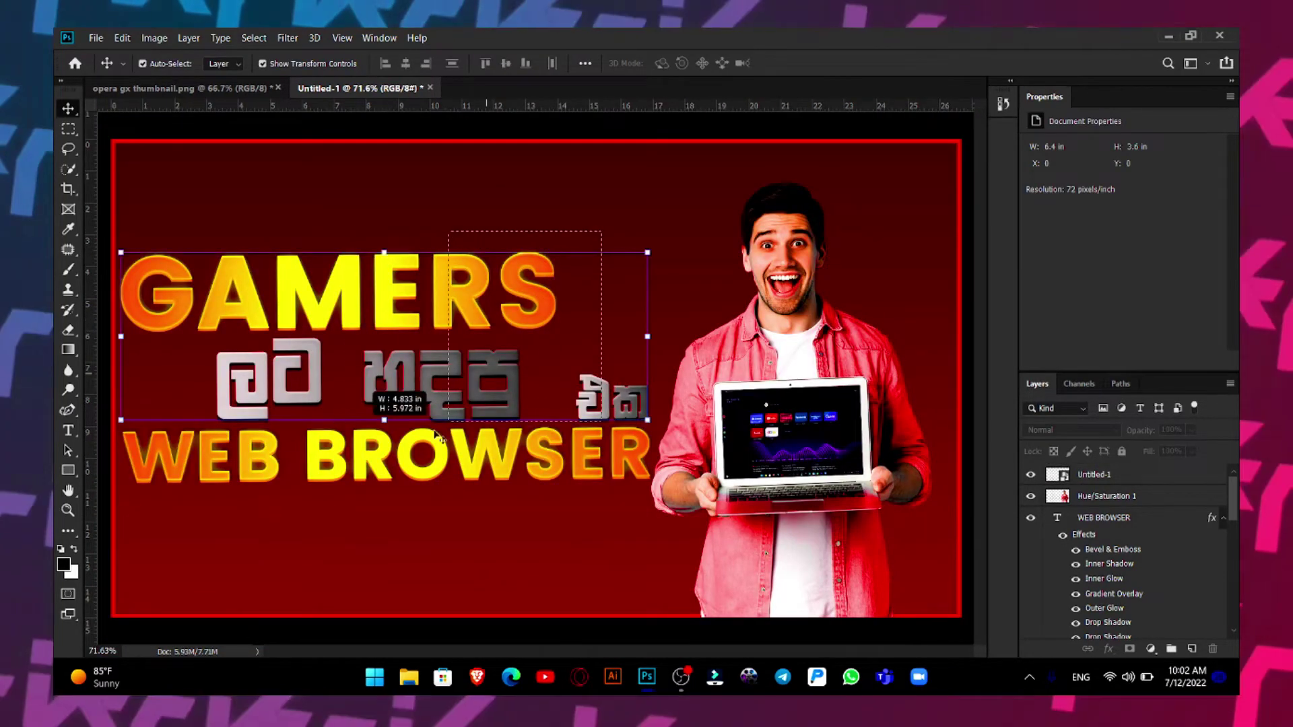
pyautogui.click(120, 482)
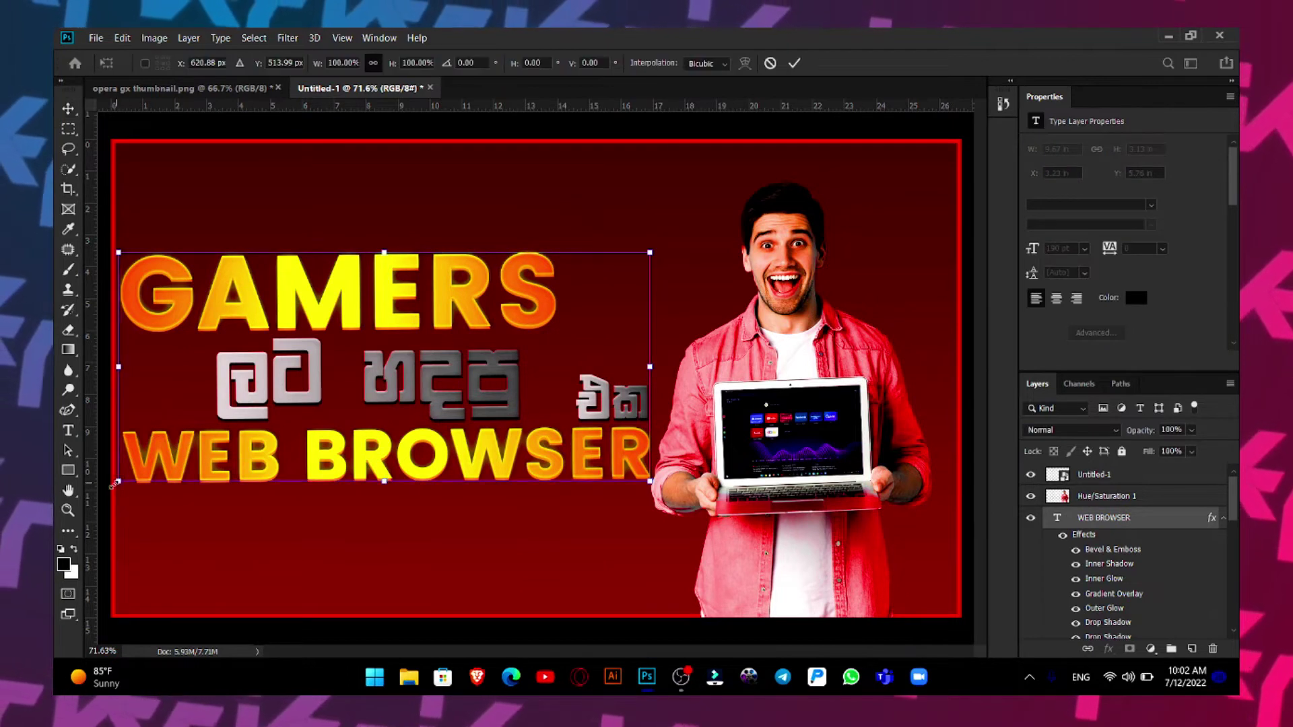
pyautogui.moveTo(113, 485); pyautogui.dragTo(109, 486)
pyautogui.press('Return')
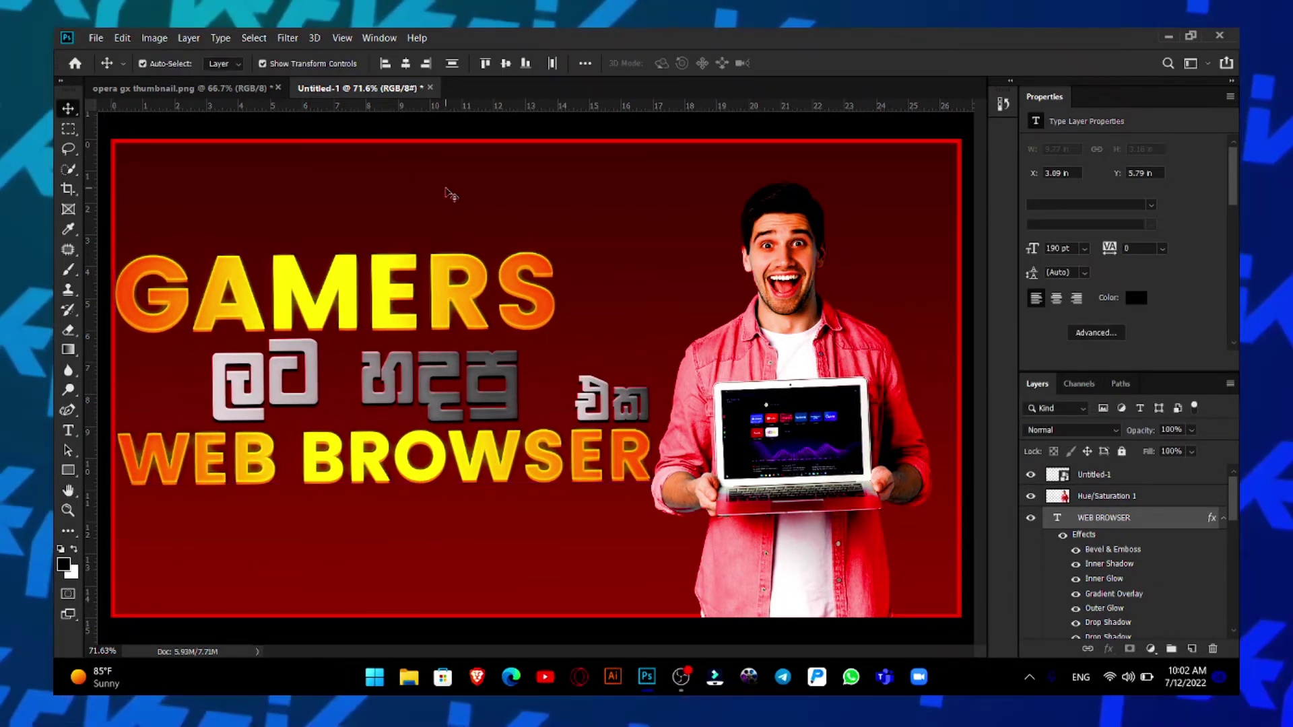
pyautogui.rightClick(67, 473)
# - Draw a white-filled ellipse over the top-right corner and enlarge it
pyautogui.click(135, 482)
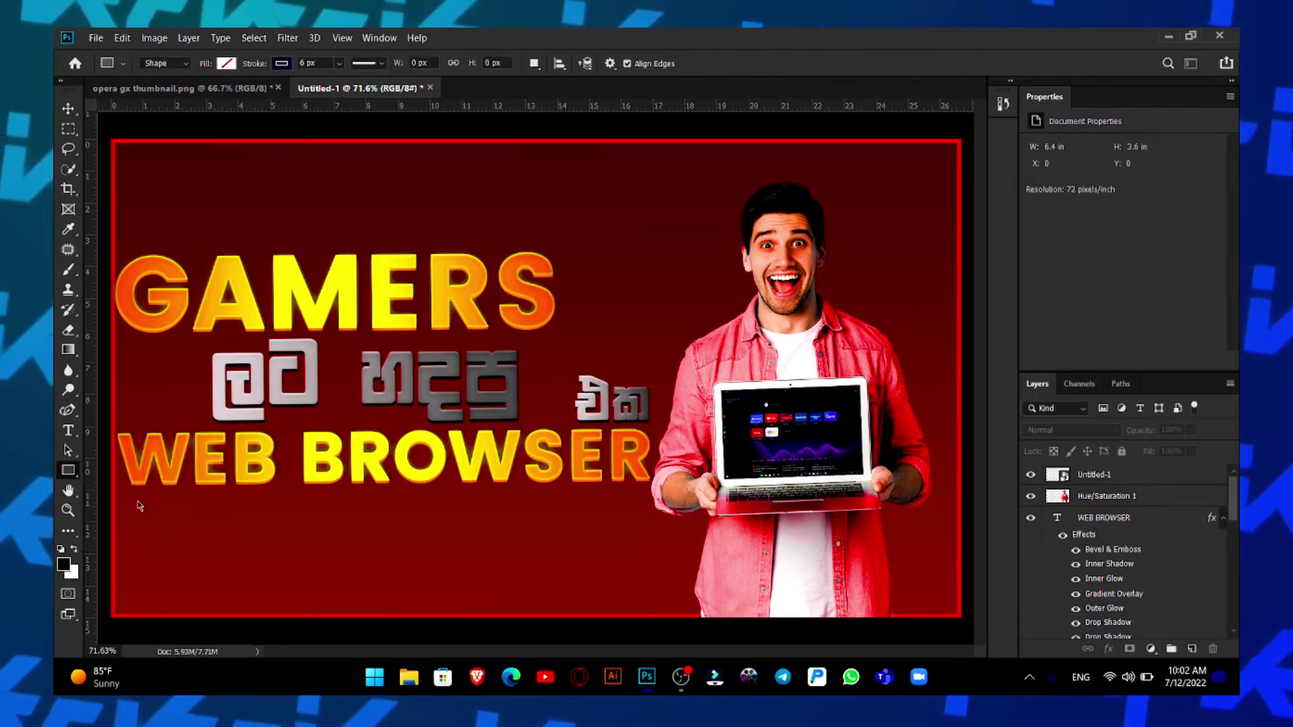
pyautogui.moveTo(967, 122); pyautogui.dragTo(769, 291)
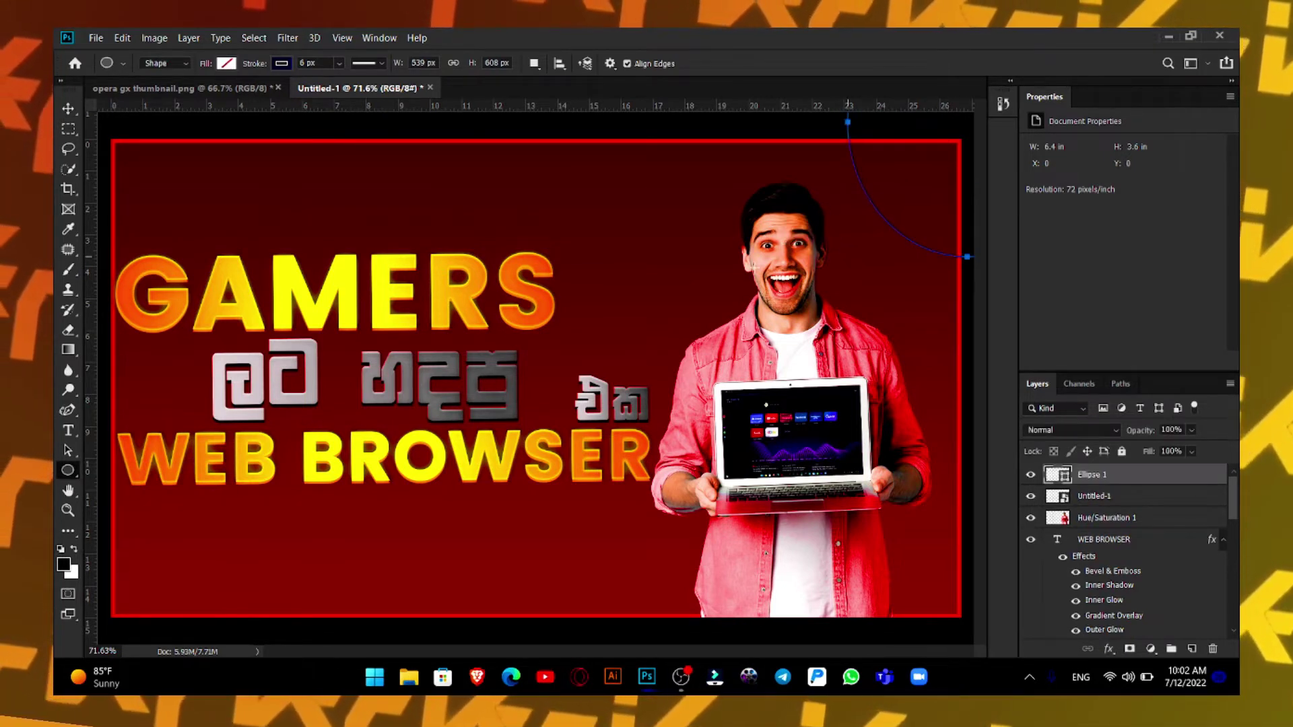
pyautogui.scroll(-1, 755, 269)
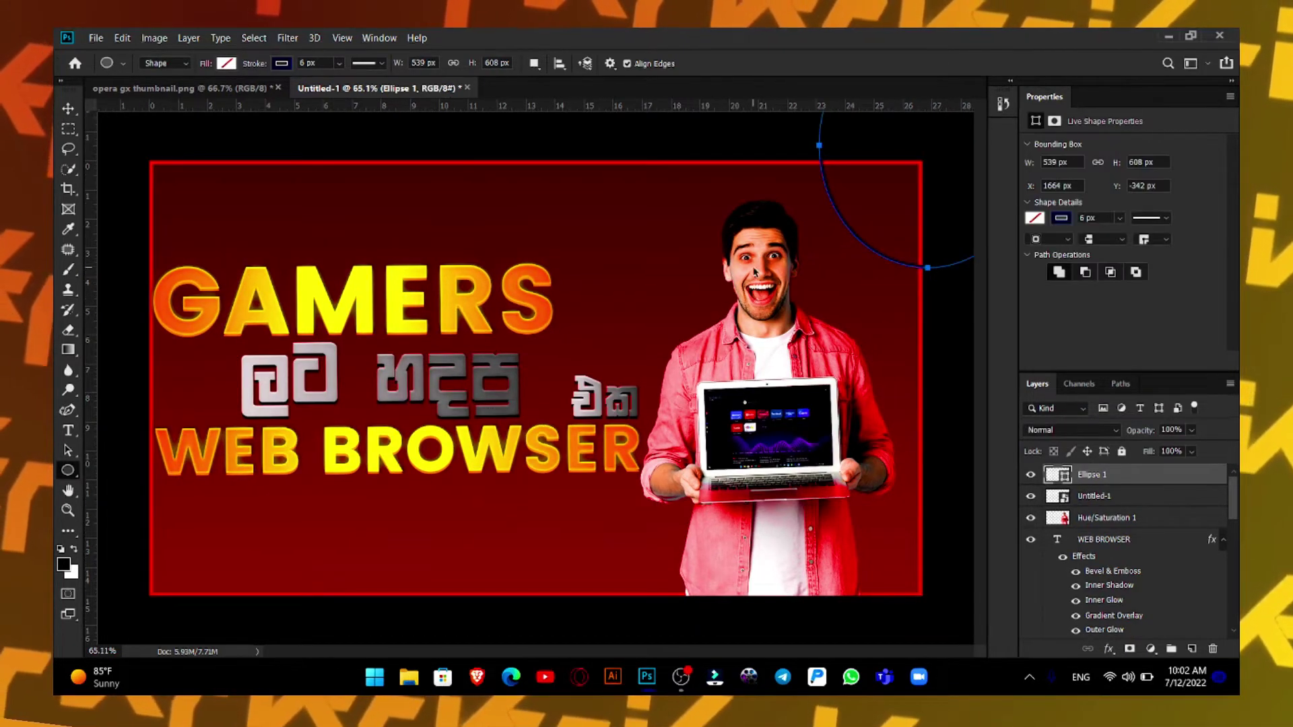
pyautogui.click(226, 63)
pyautogui.click(181, 144)
pyautogui.click(281, 63)
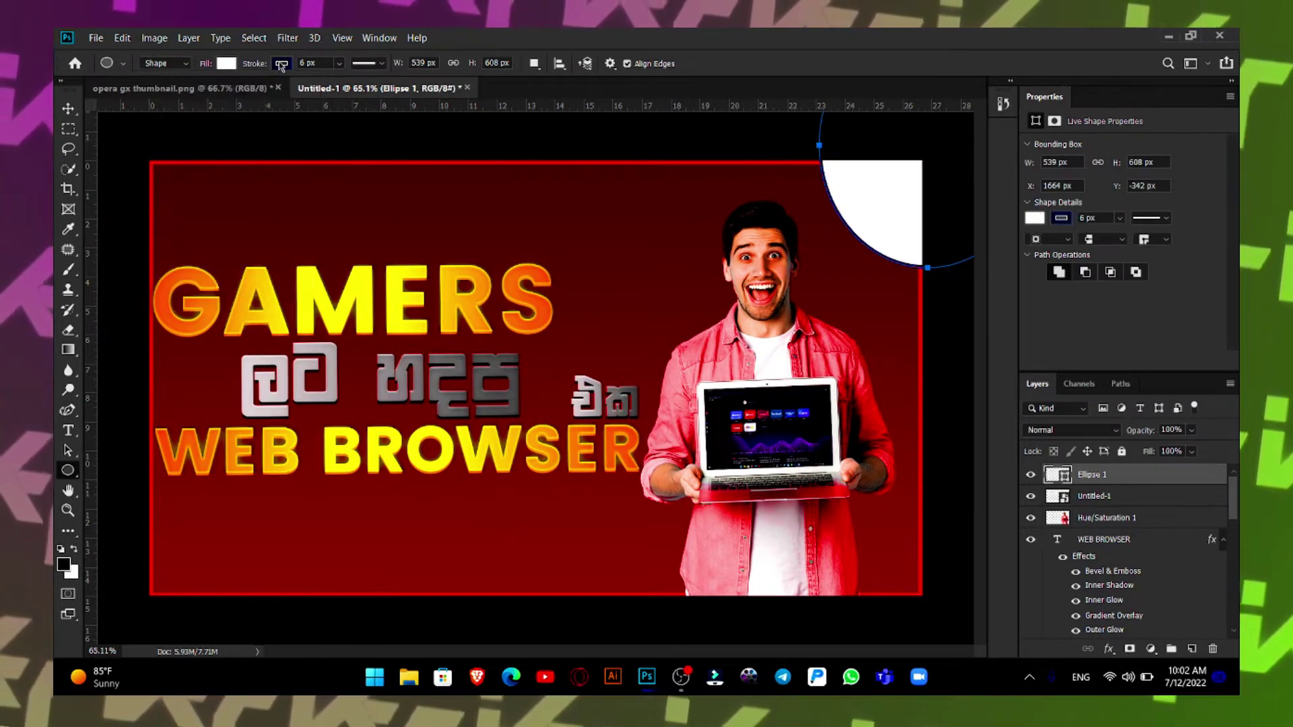
pyautogui.press('Escape')
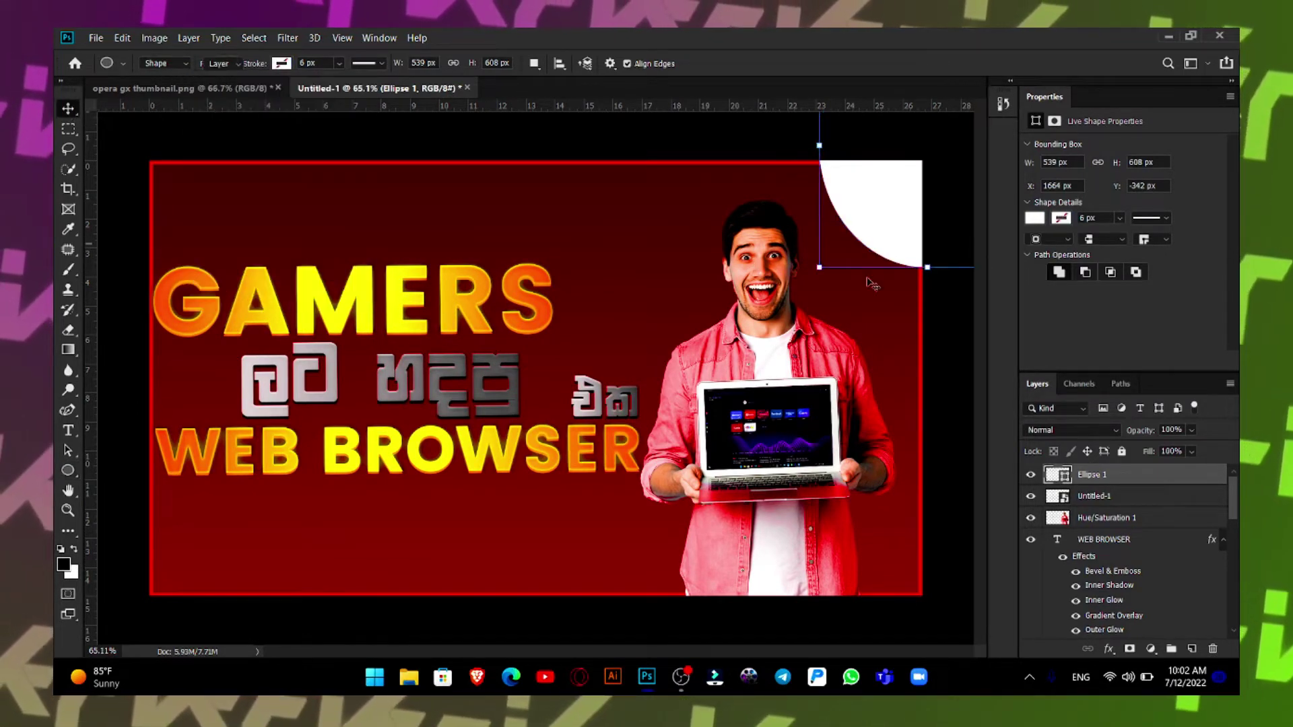
pyautogui.hotkey('ctrl', 't')
pyautogui.moveTo(819, 268); pyautogui.dragTo(799, 274)
# - Move Ellipse 1 above the yomq text layer and duplicate it into the bottom-left corner
pyautogui.moveTo(1156, 483)
pyautogui.mouseDown()
pyautogui.moveTo(1178, 631)
pyautogui.moveTo(1068, 544)
pyautogui.mouseUp()
pyautogui.click(742, 144)
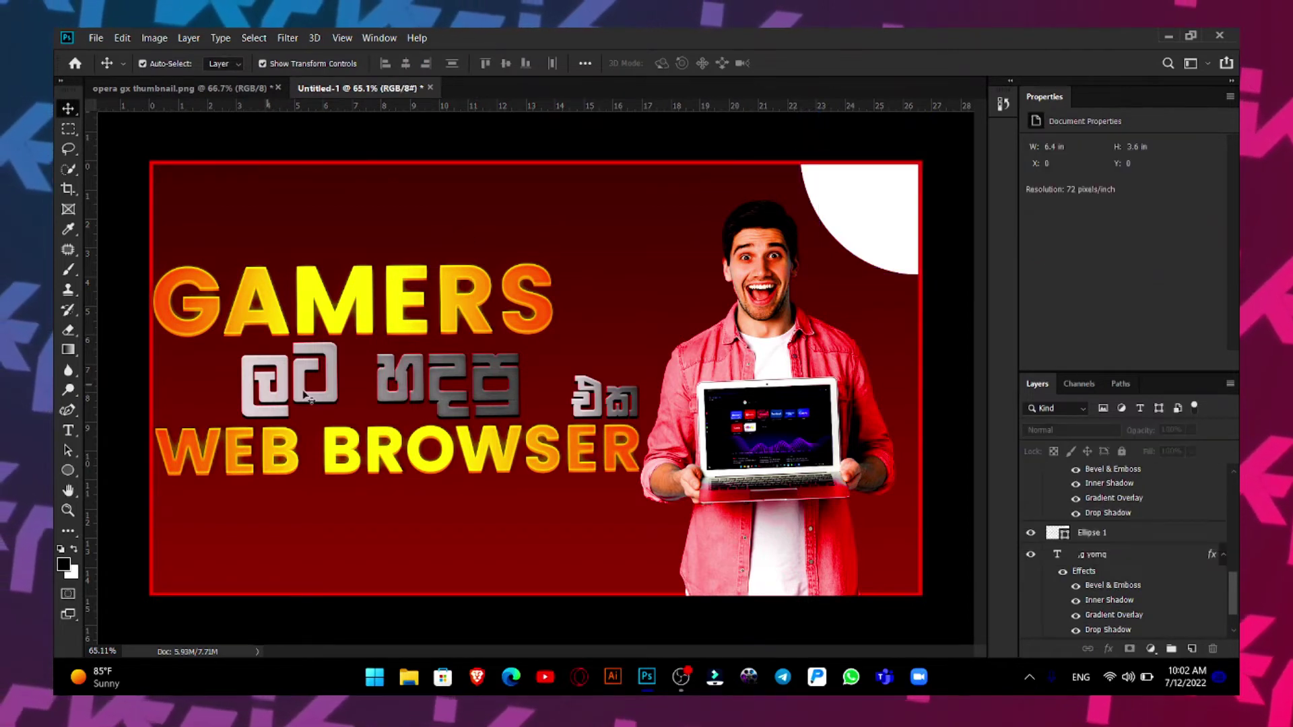
pyautogui.moveTo(866, 232)
pyautogui.mouseDown()
pyautogui.moveTo(205, 607)
pyautogui.moveTo(202, 596)
pyautogui.mouseUp()
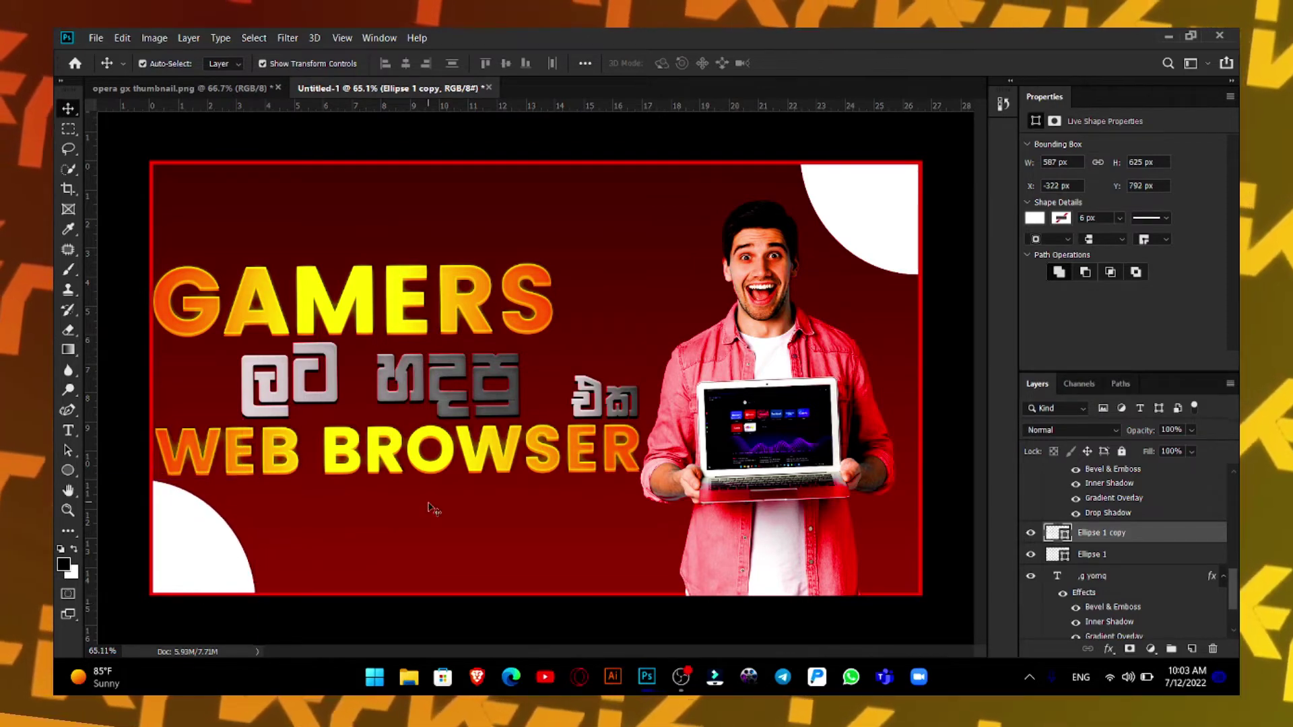
pyautogui.keyDown('shift'); pyautogui.click(377, 451); pyautogui.keyUp('shift')
pyautogui.click(251, 147)
pyautogui.click(96, 38)
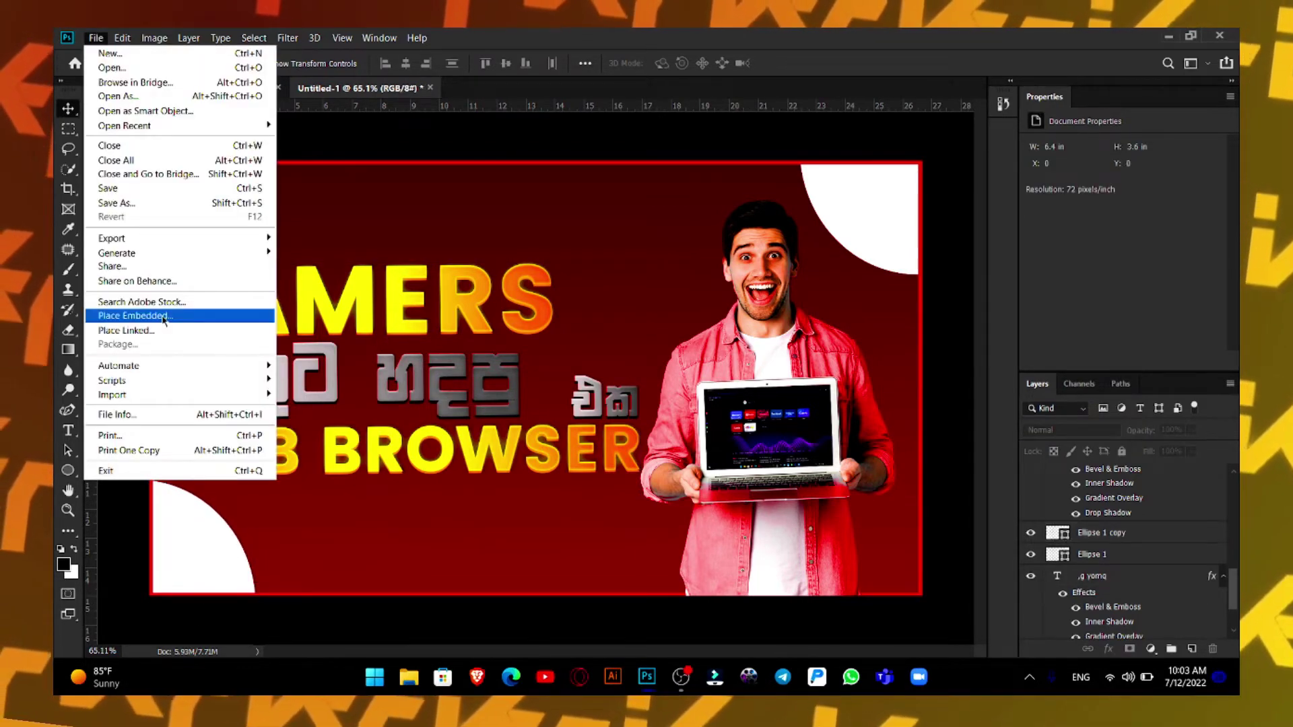
# - Place the K logo from the kt arts logos folder and extract the K onto its own layer
pyautogui.click(124, 317)
pyautogui.doubleClick(326, 186)
pyautogui.click(247, 183)
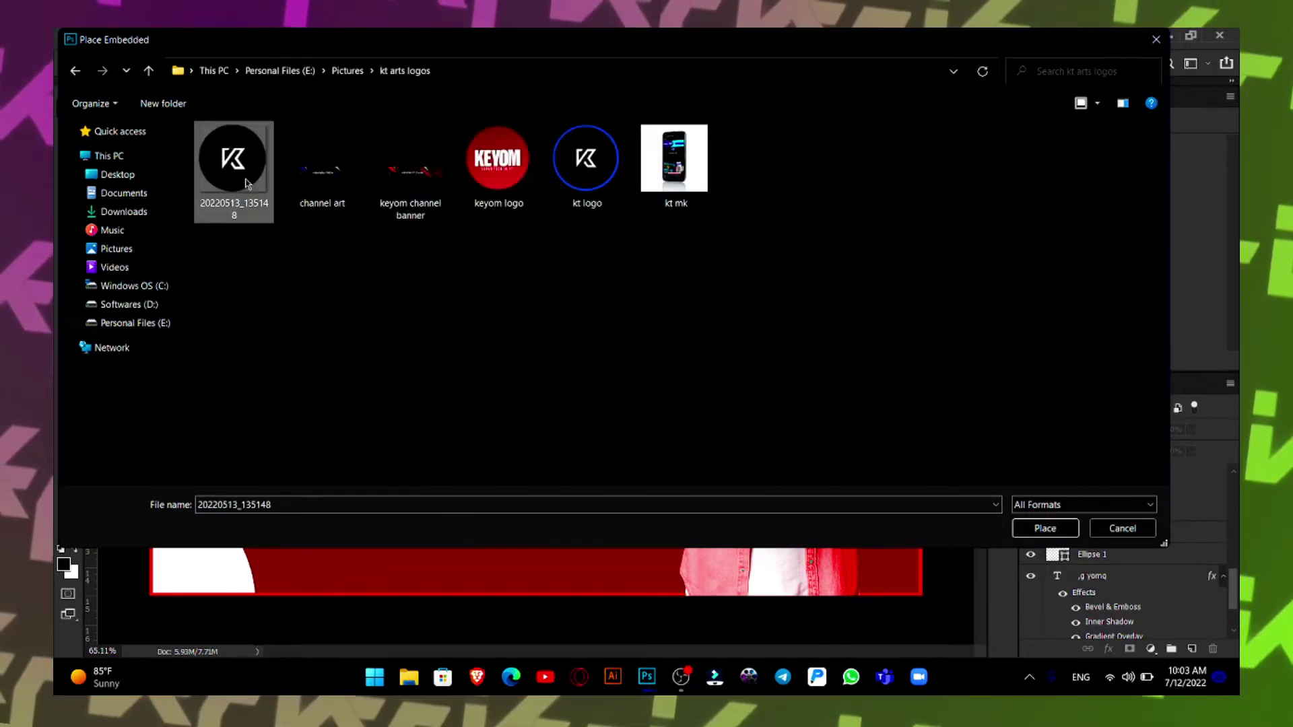
pyautogui.press('Return')
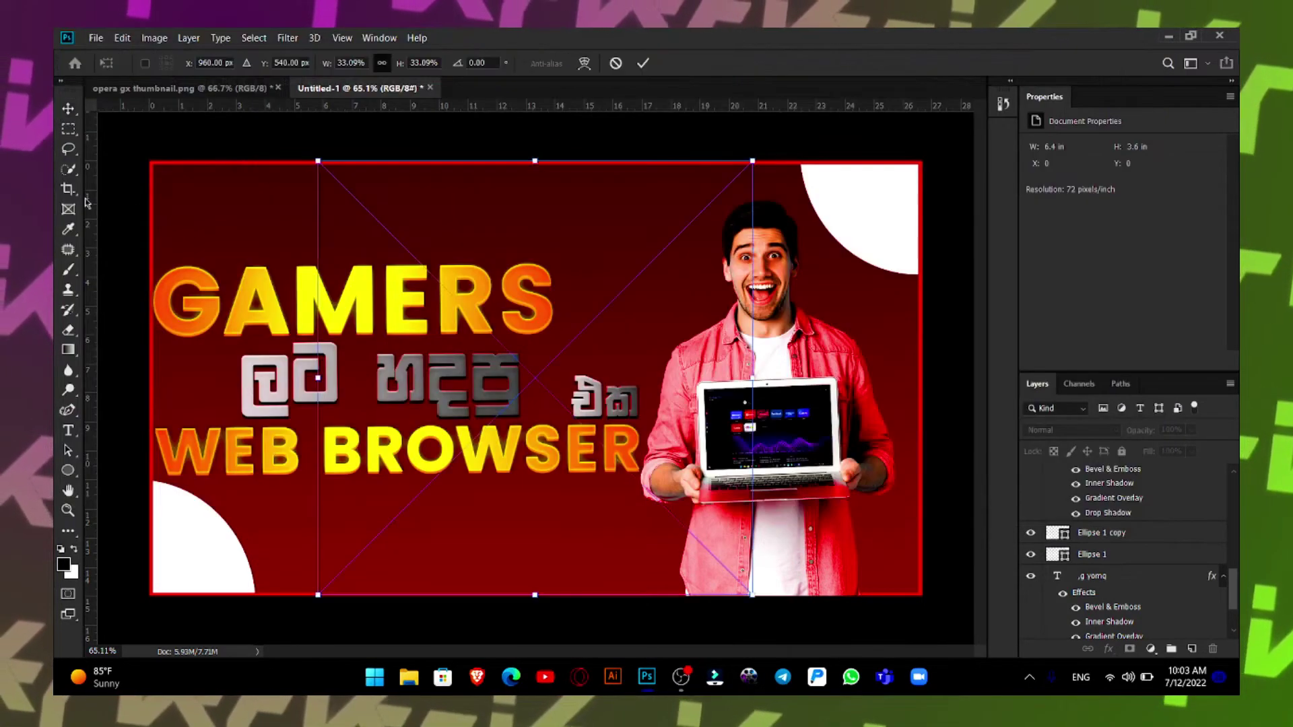
pyautogui.click(77, 168)
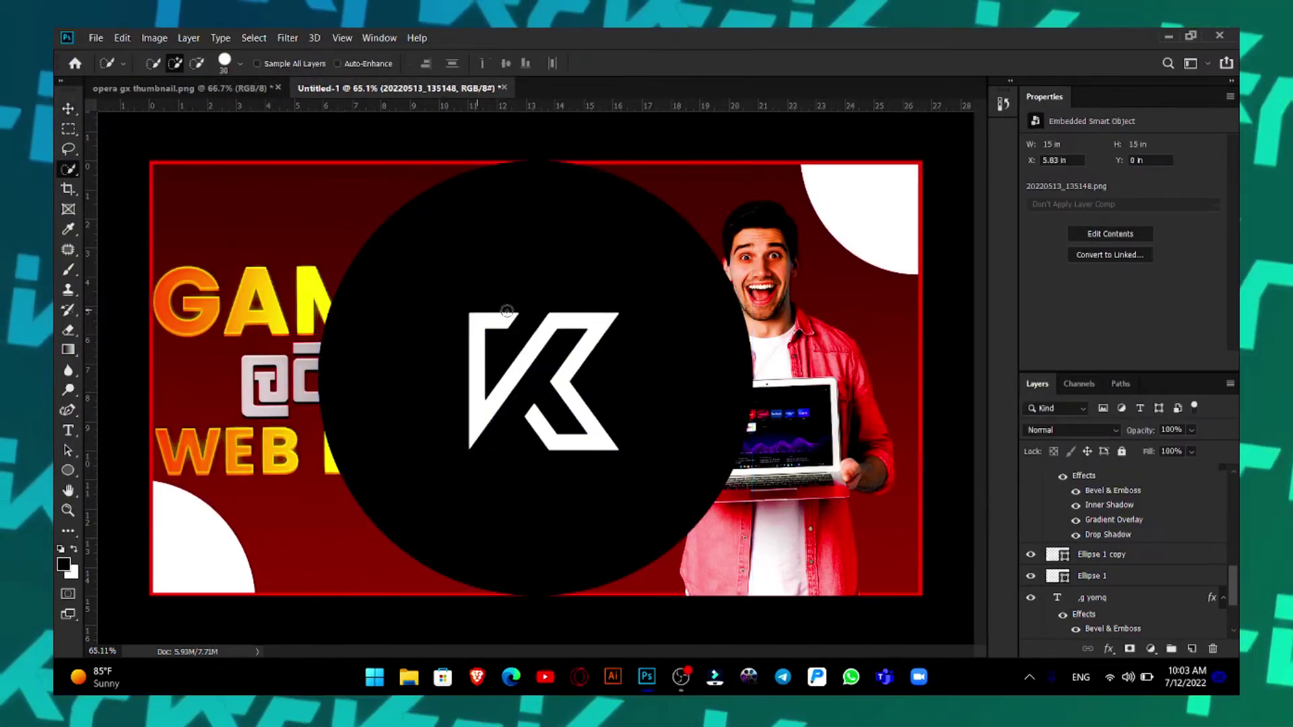
pyautogui.hotkey('ctrl', 'j')
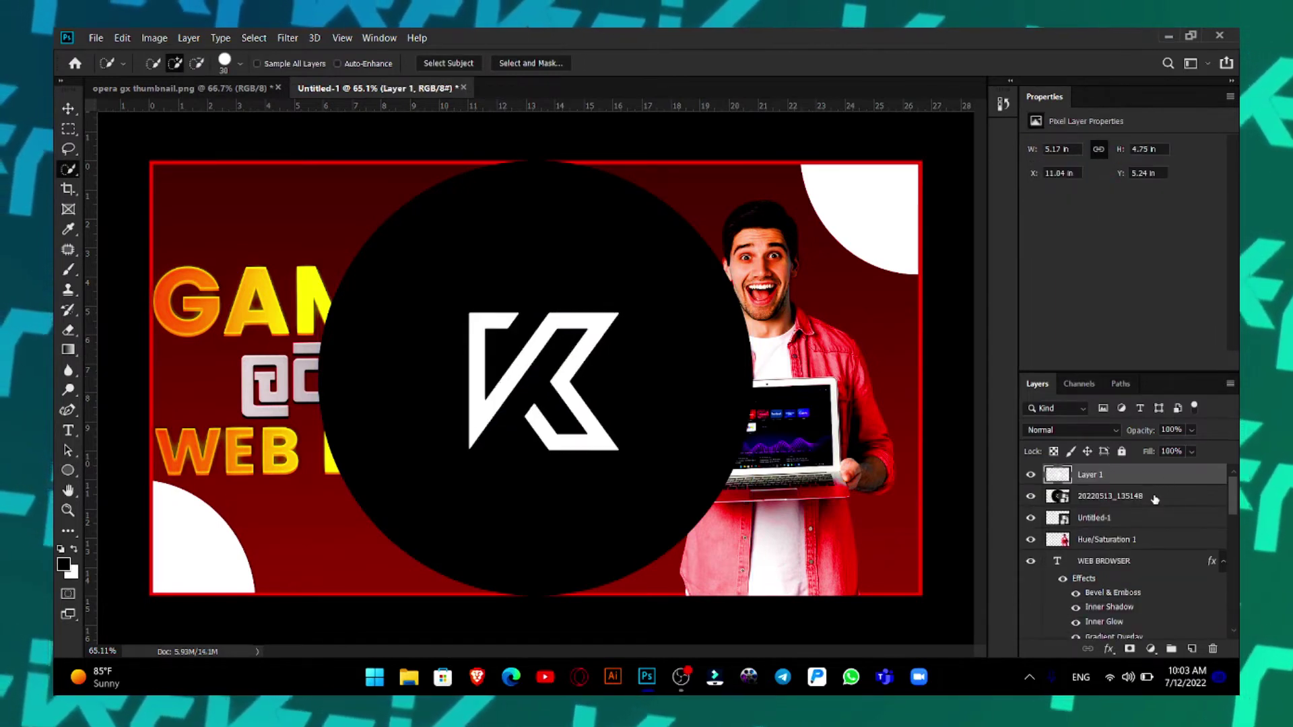
pyautogui.click(1155, 497)
pyautogui.press('Delete')
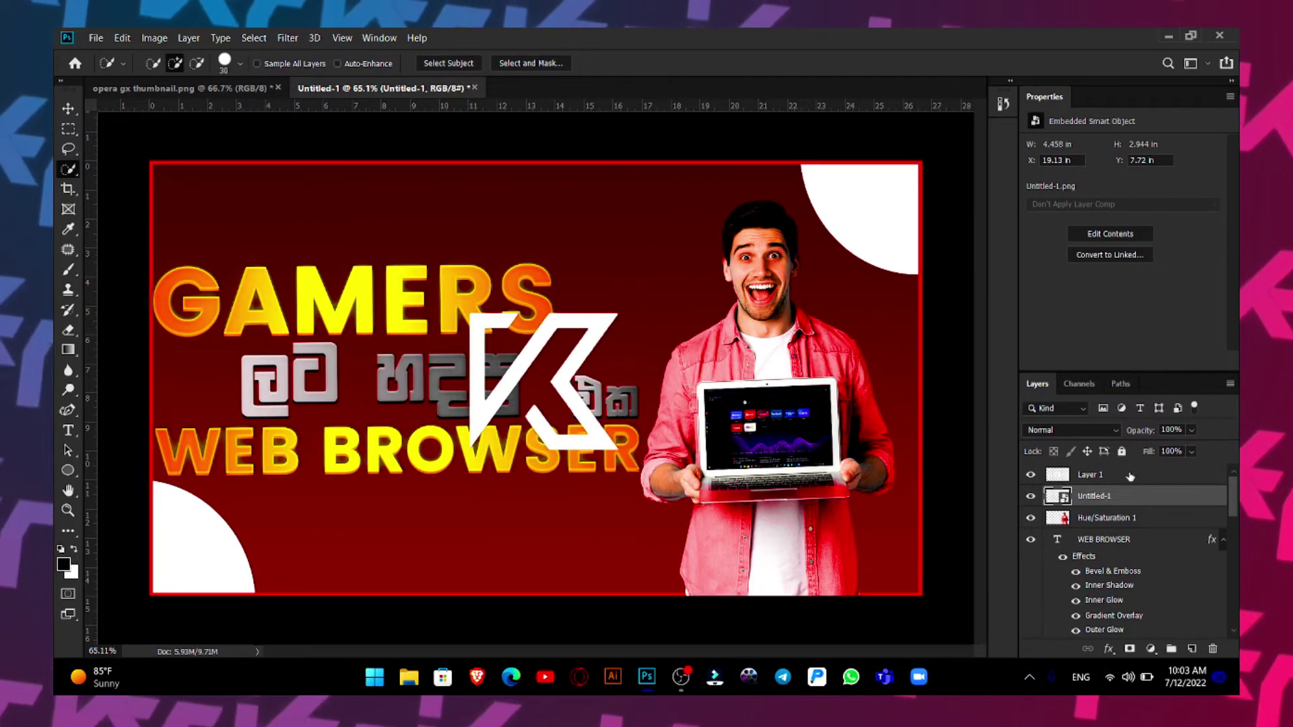
pyautogui.click(1145, 476)
# - Give the K layer a red Color Overlay layer style
pyautogui.doubleClick(1144, 474)
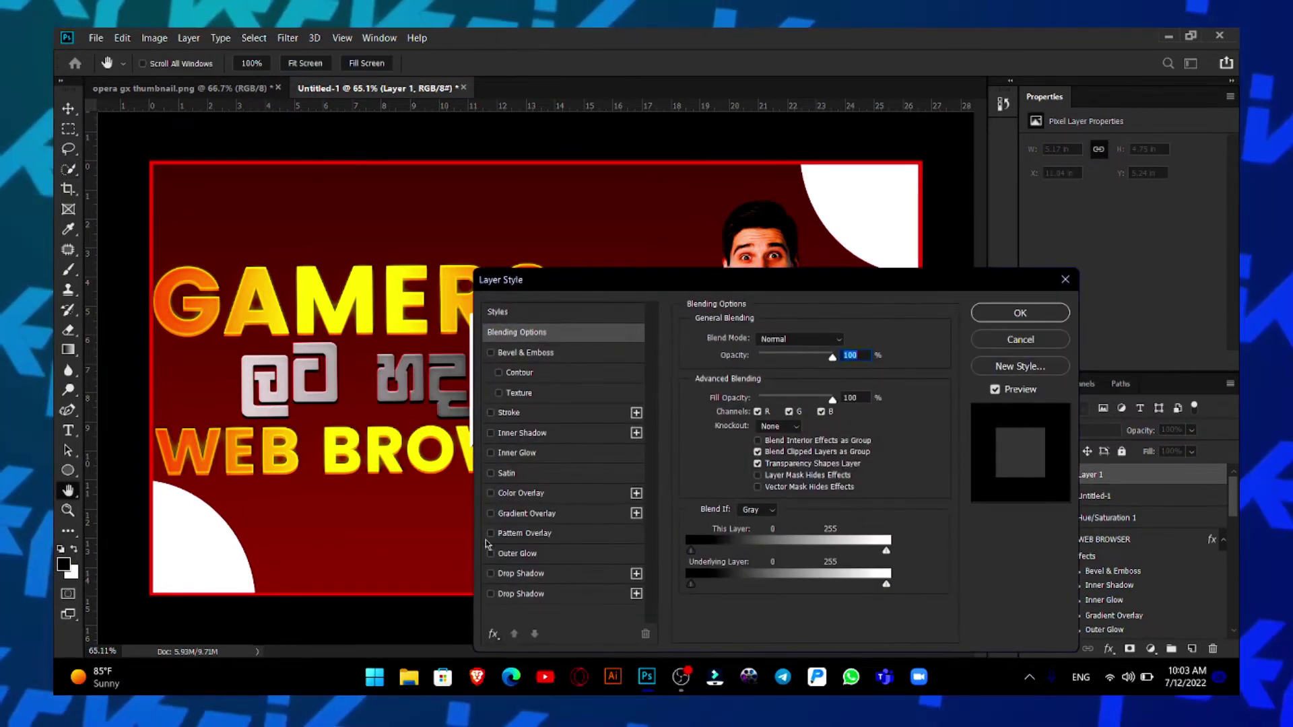
pyautogui.click(536, 495)
pyautogui.click(846, 340)
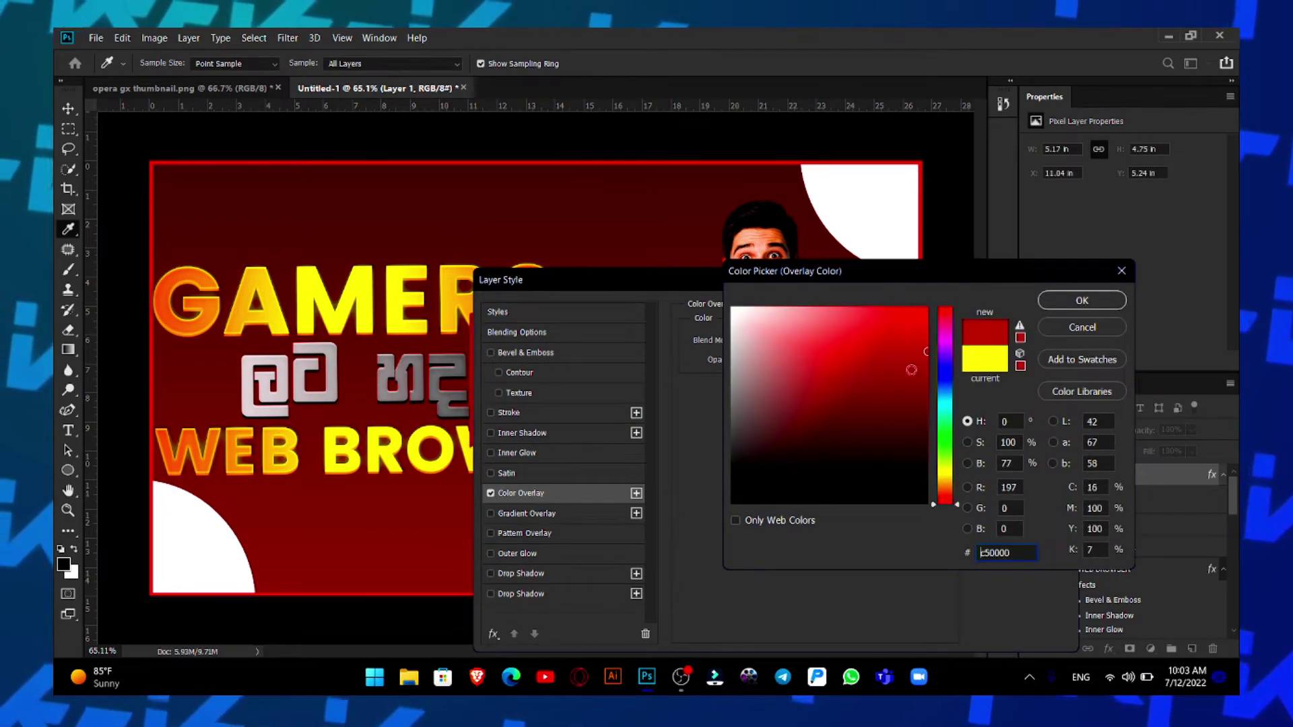
pyautogui.click(1040, 303)
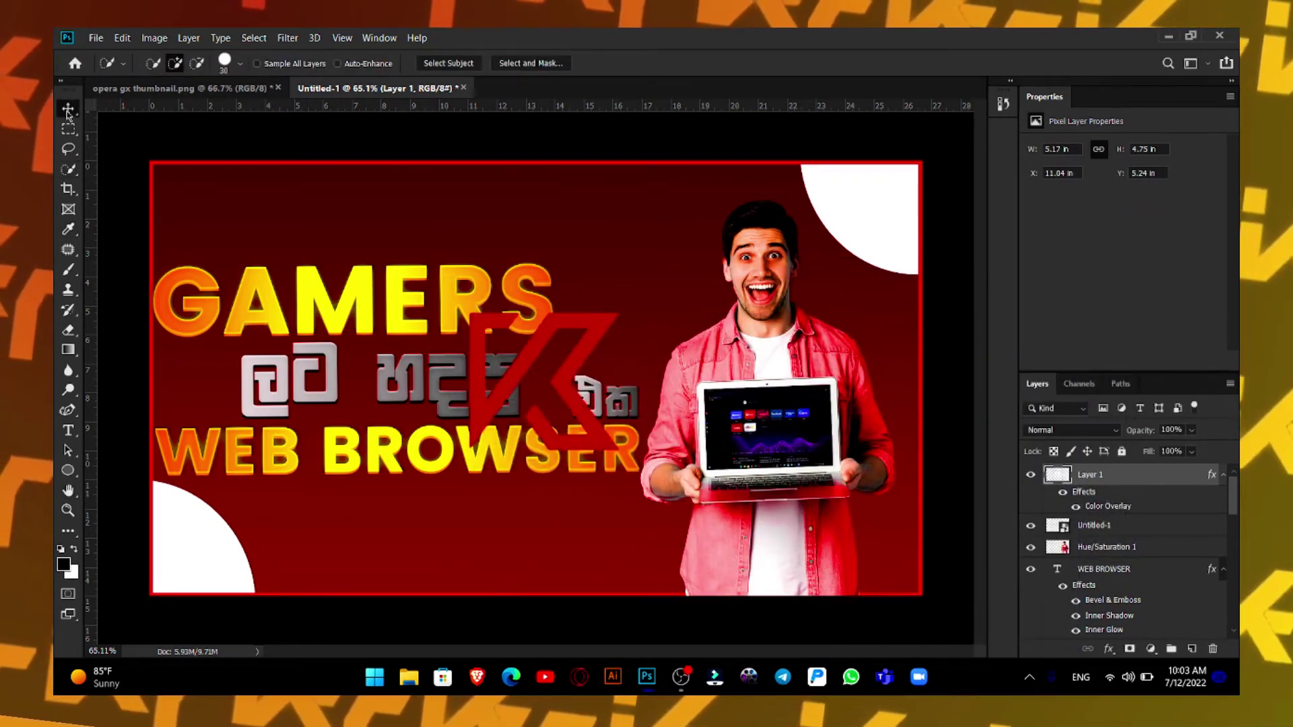
# - Move the K logo to the top-right corner and shrink it into the white circle
pyautogui.moveTo(507, 386); pyautogui.dragTo(796, 249)
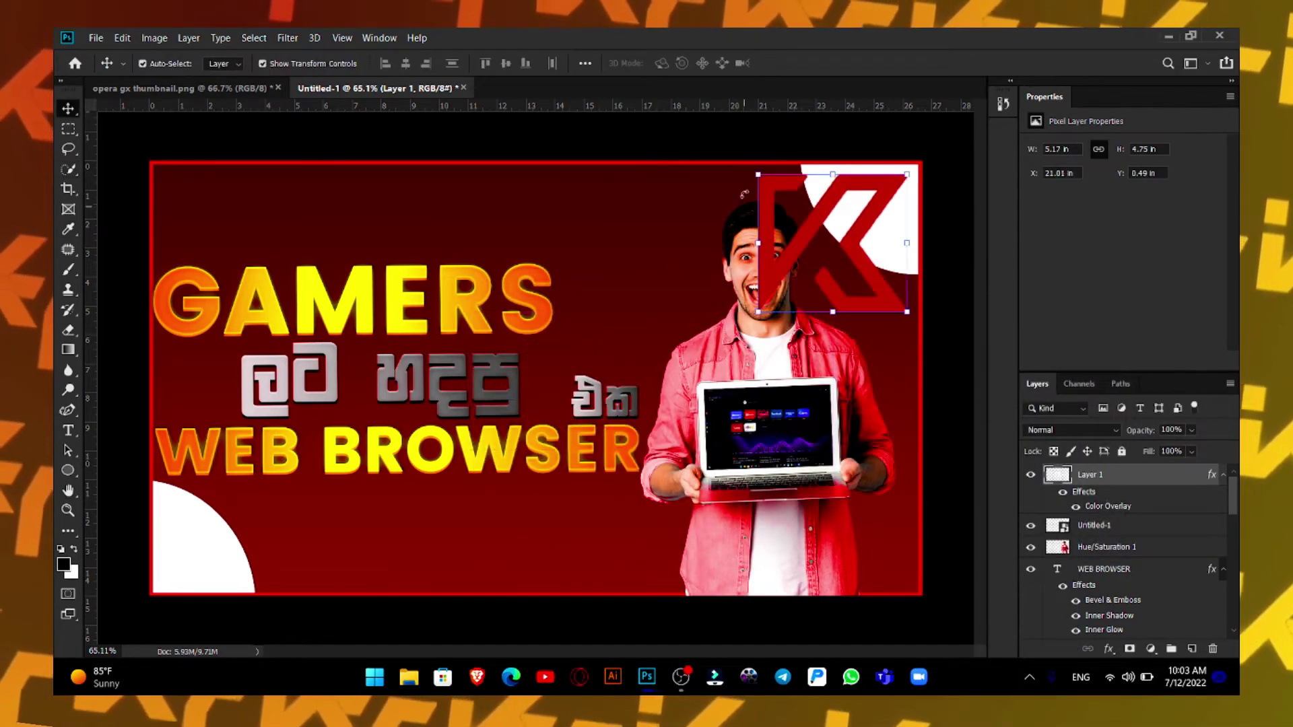
pyautogui.moveTo(778, 196)
pyautogui.mouseDown()
pyautogui.moveTo(823, 179)
pyautogui.moveTo(854, 224)
pyautogui.mouseUp()
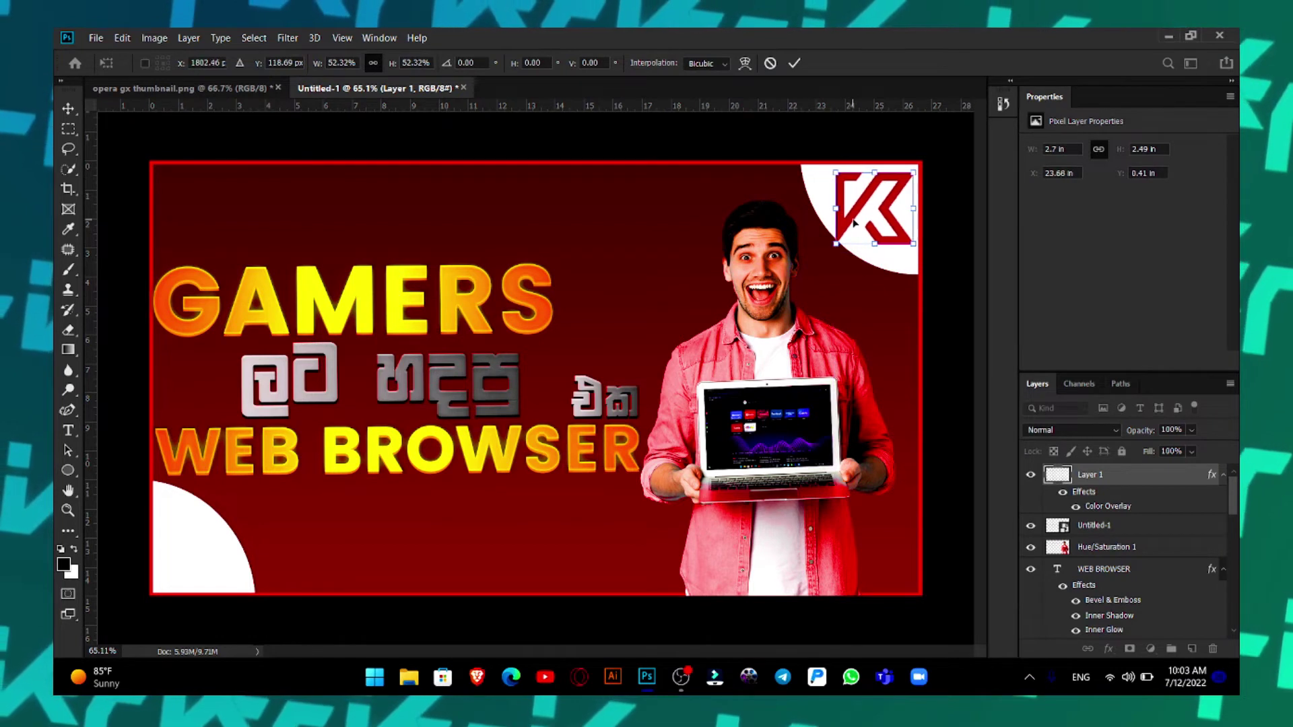
pyautogui.press('Return')
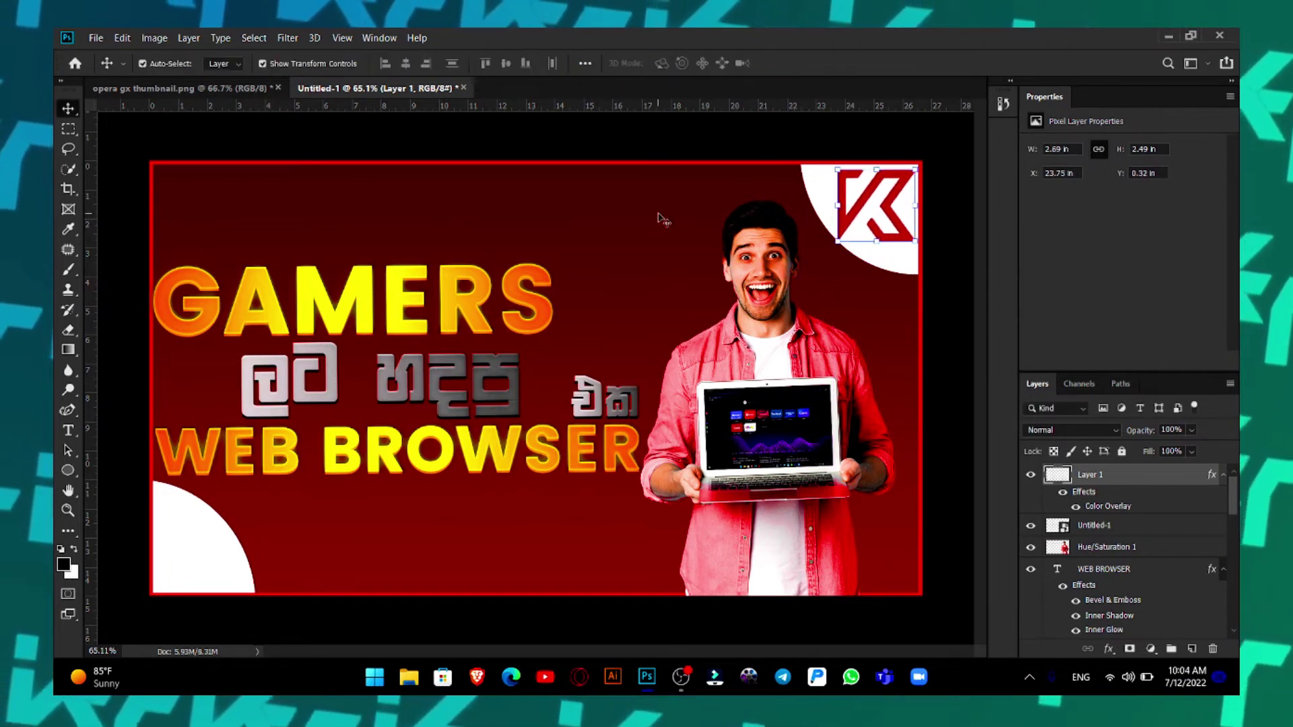
pyautogui.click(791, 193)
# - Place-embed the Opera logo from Pictures and shrink it into the bottom-left white circle
pyautogui.click(96, 38)
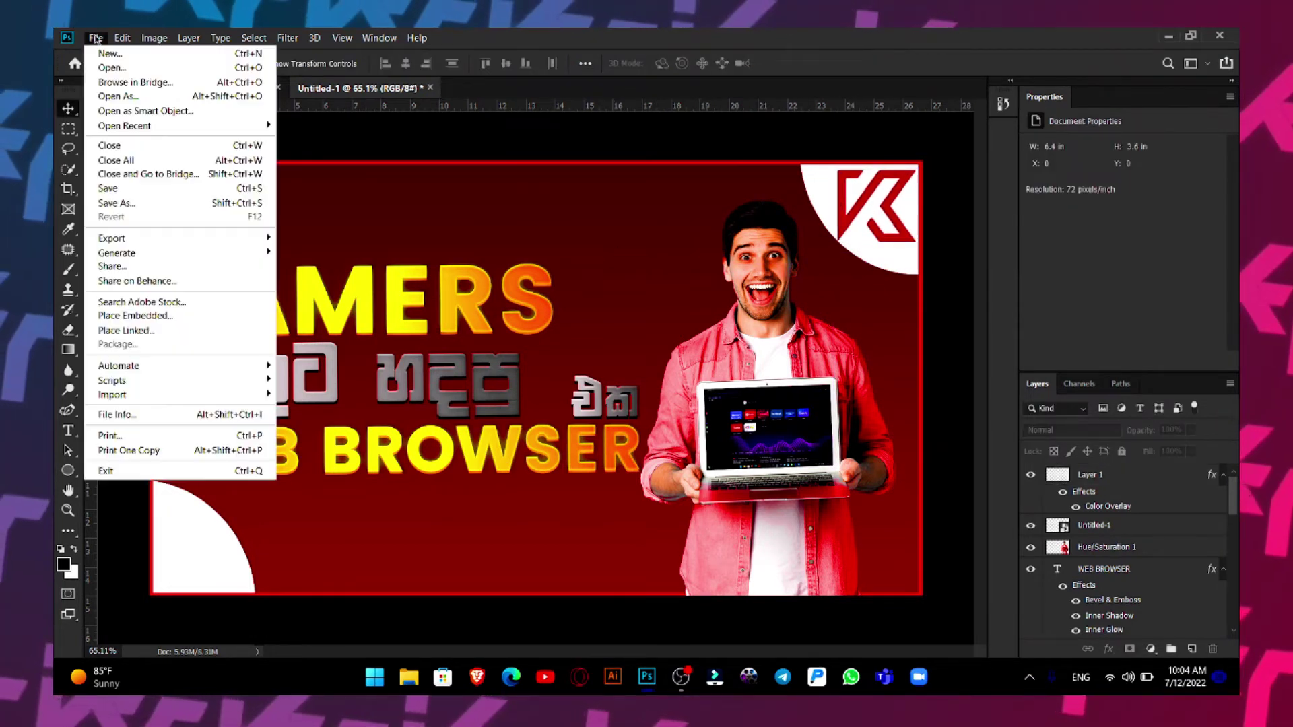
pyautogui.click(135, 312)
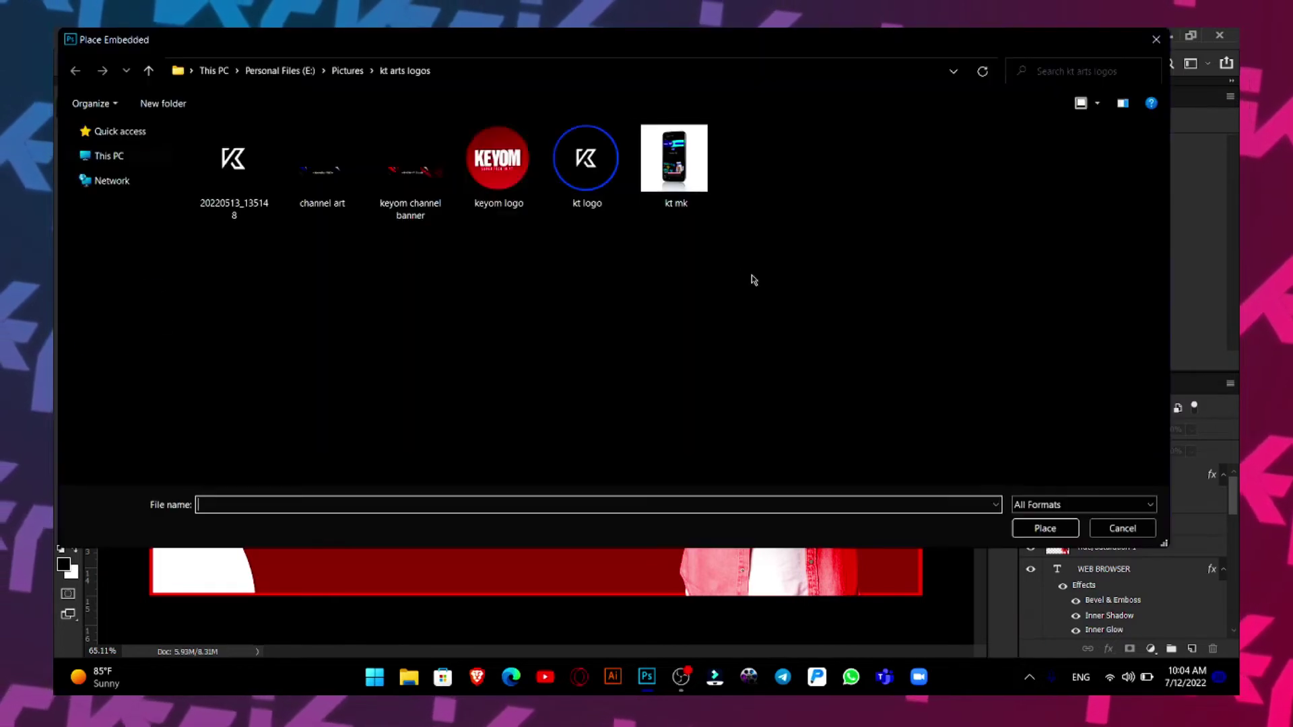
pyautogui.click(347, 70)
pyautogui.doubleClick(940, 162)
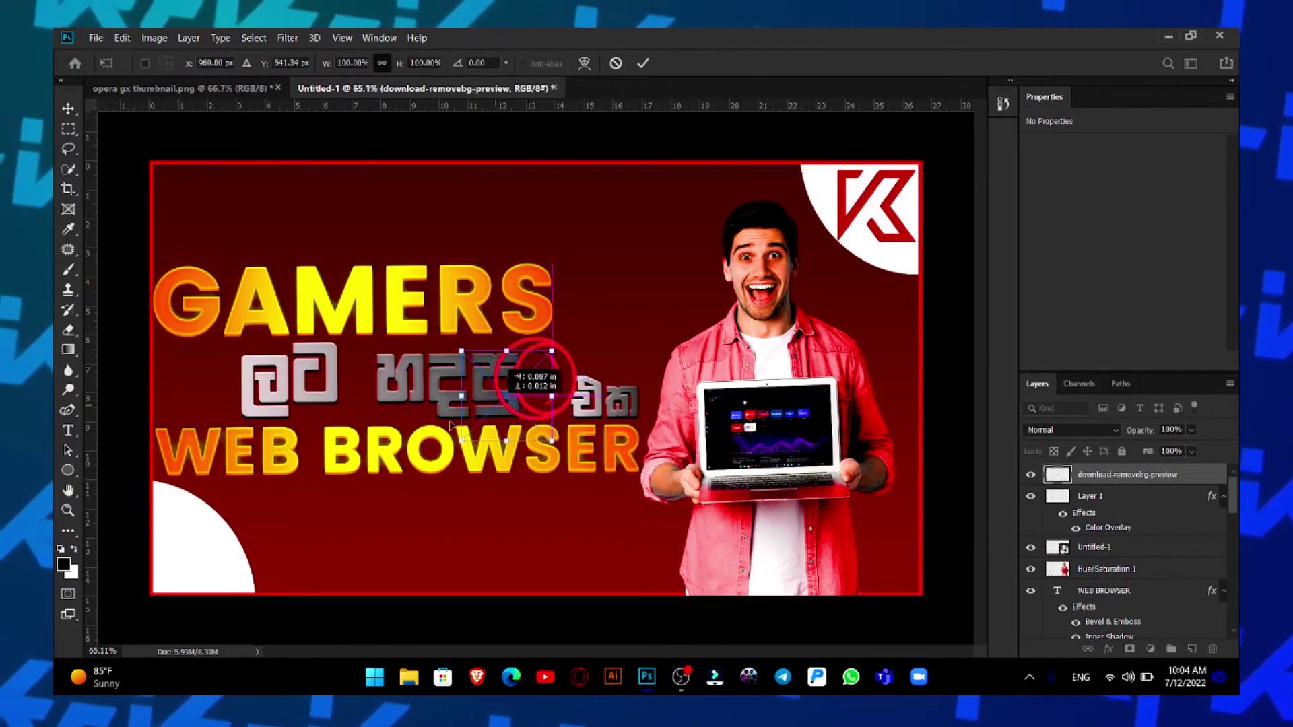
pyautogui.moveTo(534, 378); pyautogui.dragTo(193, 550)
pyautogui.moveTo(239, 505); pyautogui.dragTo(237, 507)
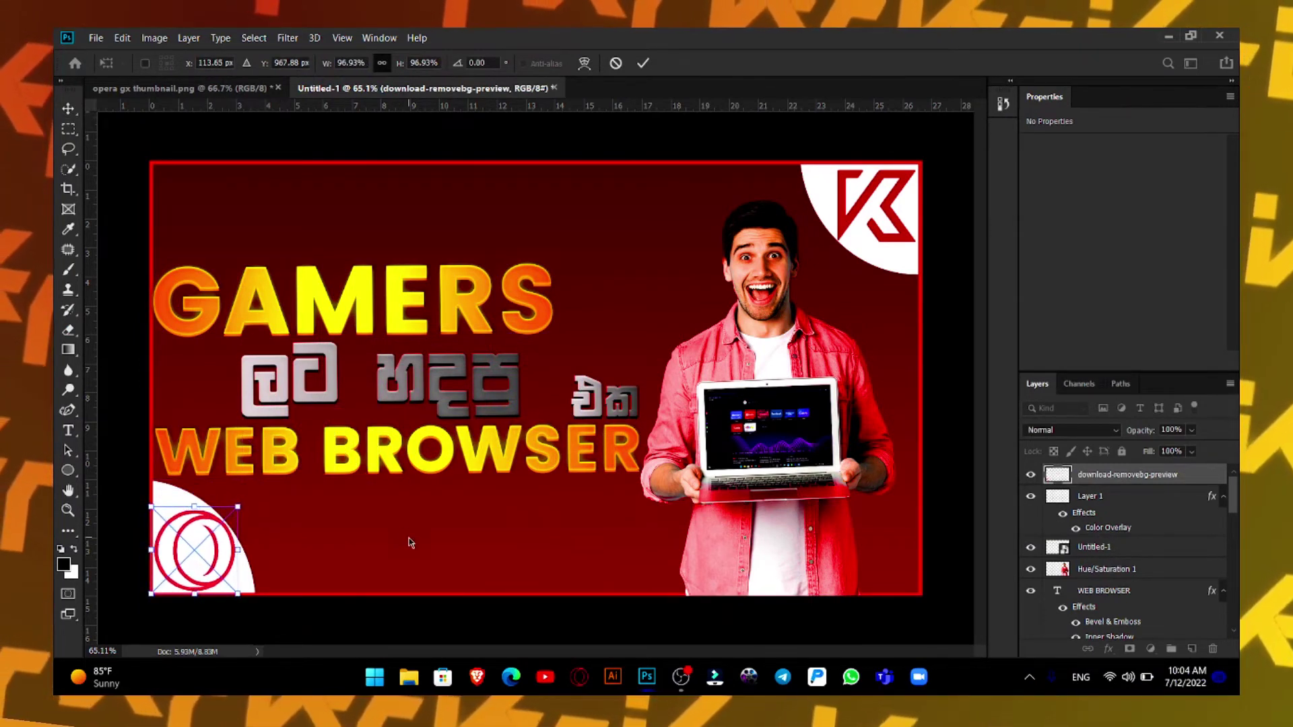
pyautogui.click(471, 539)
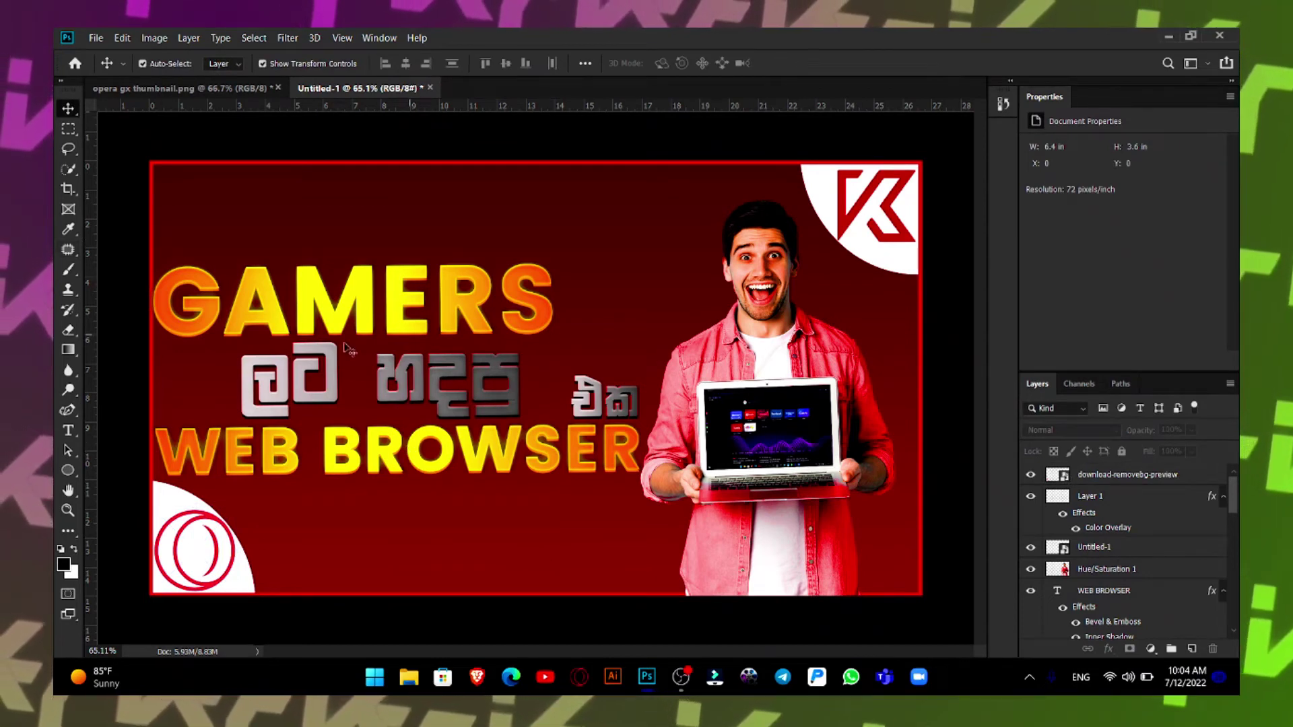
pyautogui.click(96, 38)
# - Browse Personal Files > Downloads > DAMSITH BRO ROAD TO 500 SUB > Brushes and pick the chevron graphic
pyautogui.click(134, 315)
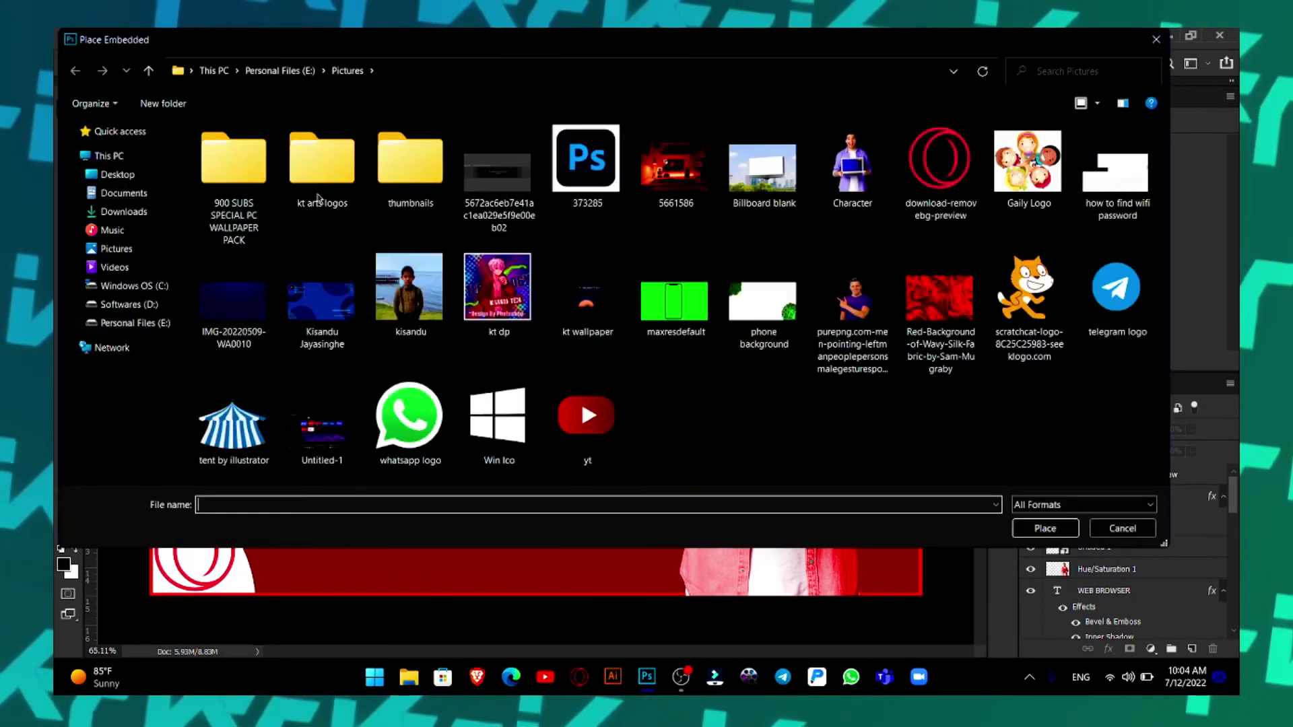
pyautogui.click(279, 66)
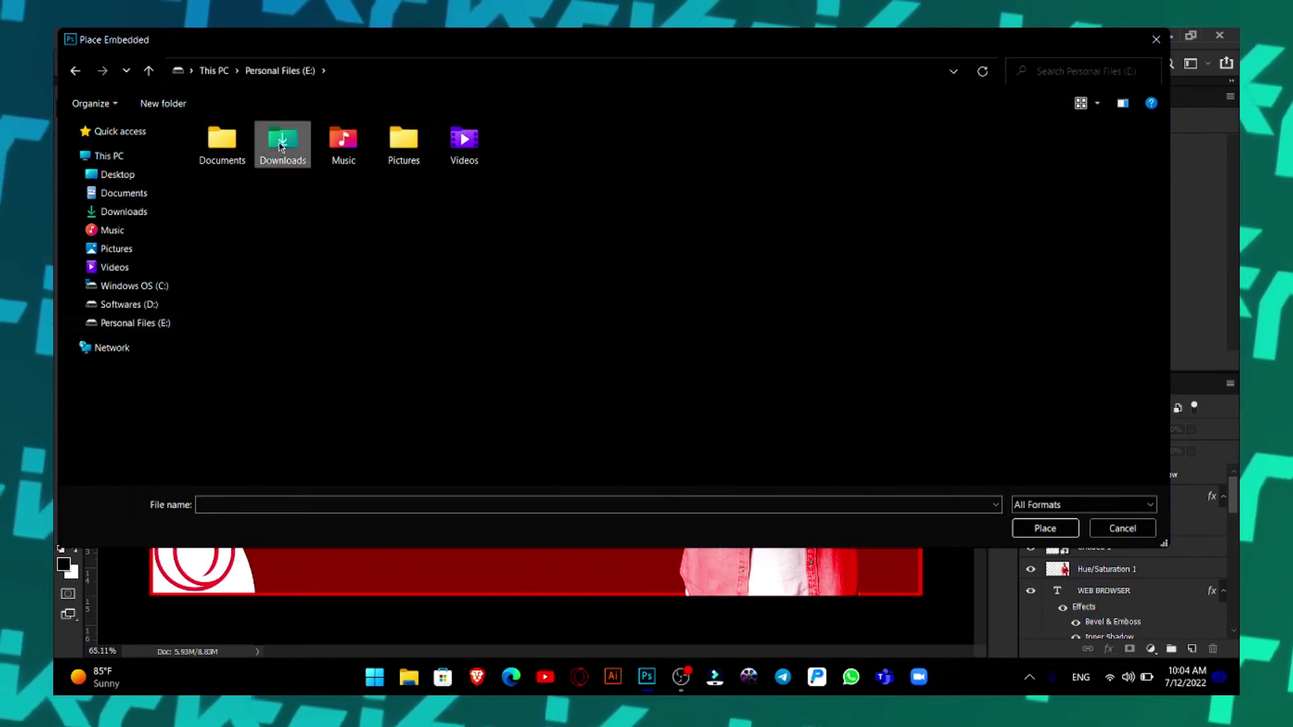
pyautogui.doubleClick(281, 145)
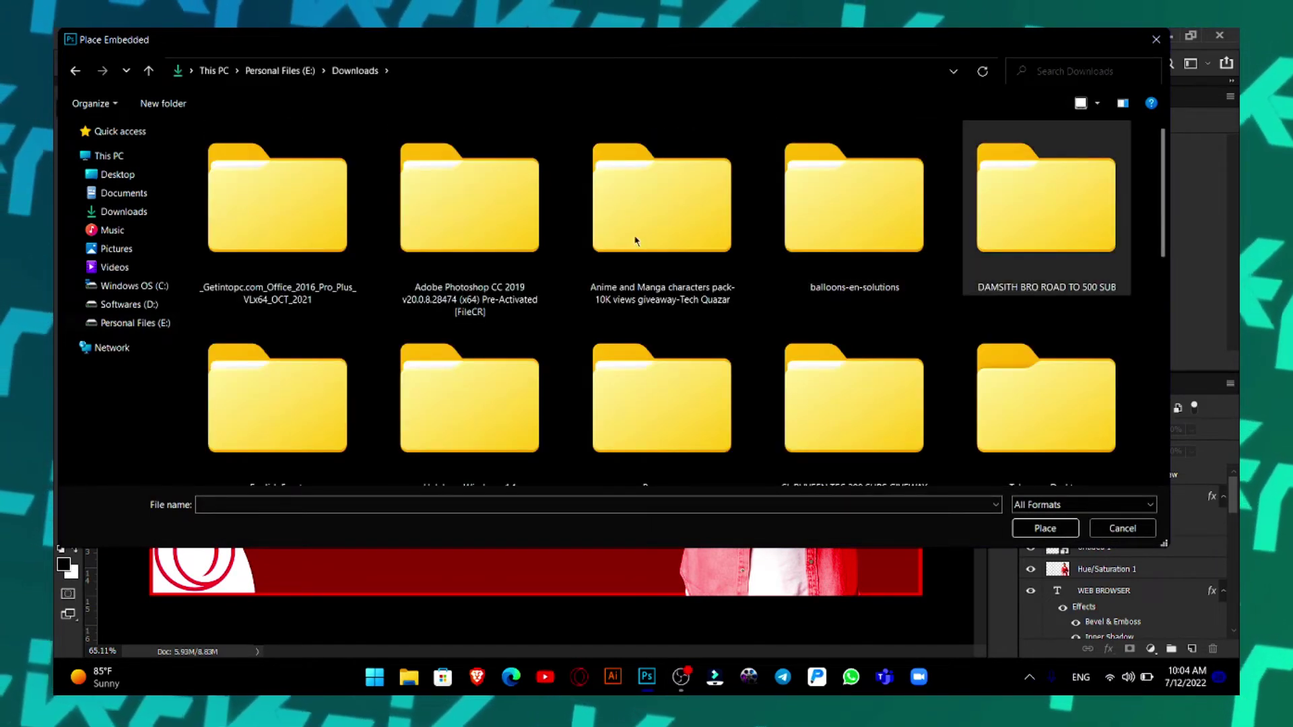
pyautogui.press('Return')
pyautogui.scroll(-2, 673, 290)
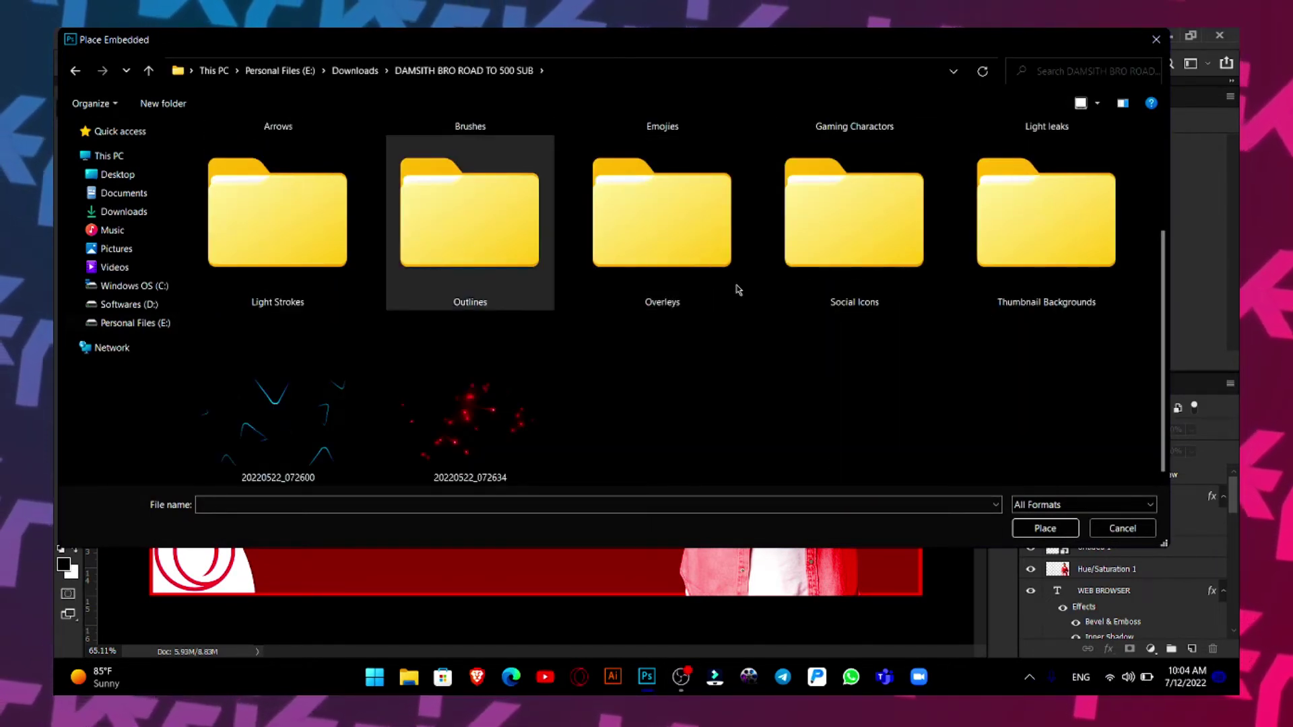
pyautogui.scroll(2, 660, 256)
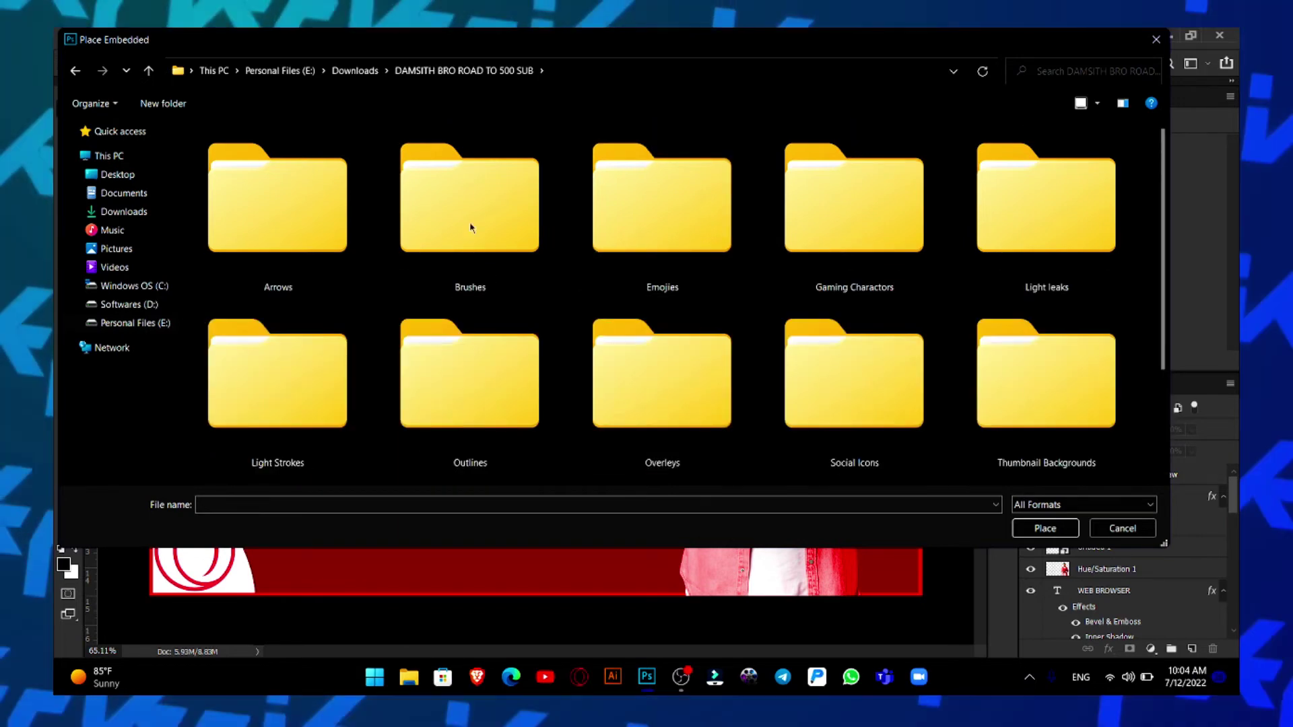
pyautogui.doubleClick(470, 226)
pyautogui.click(491, 224)
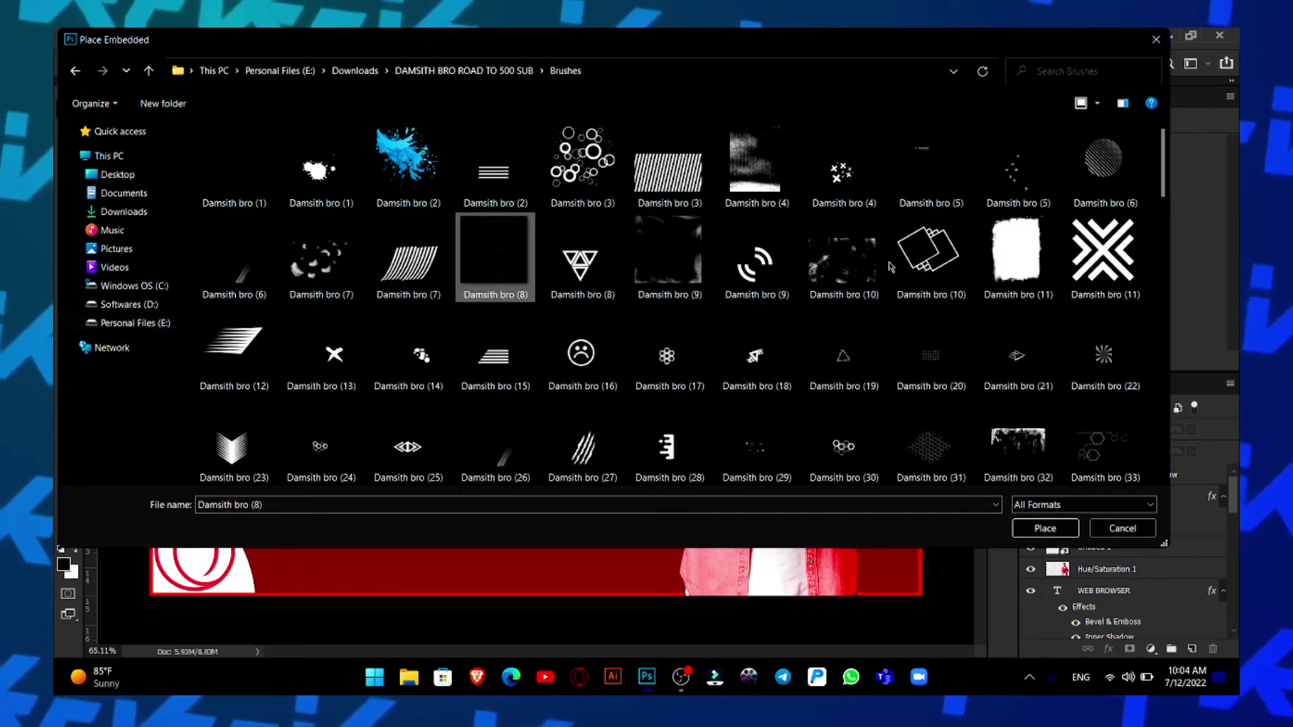
pyautogui.scroll(-15, 674, 303)
pyautogui.click(491, 447)
# - Place the chevron, flip it horizontally, and shrink it beside the word GAMERS
pyautogui.doubleClick(949, 455)
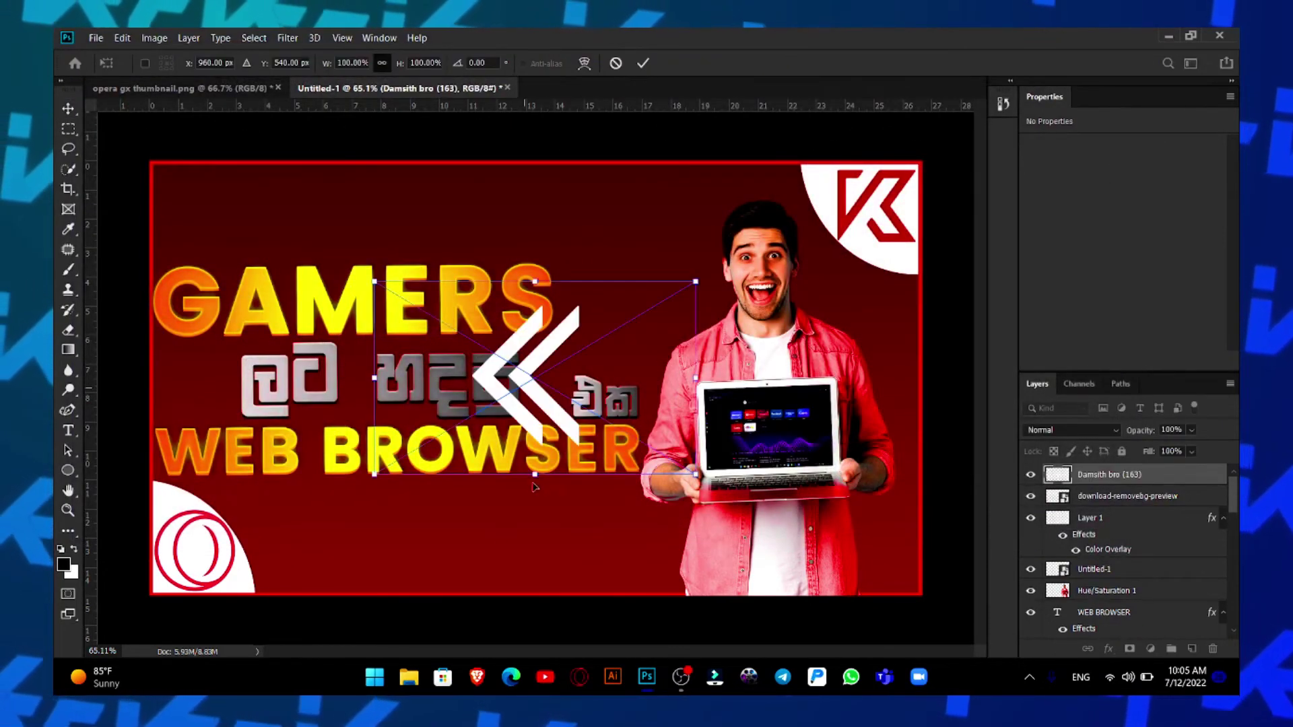
pyautogui.rightClick(530, 384)
pyautogui.click(559, 566)
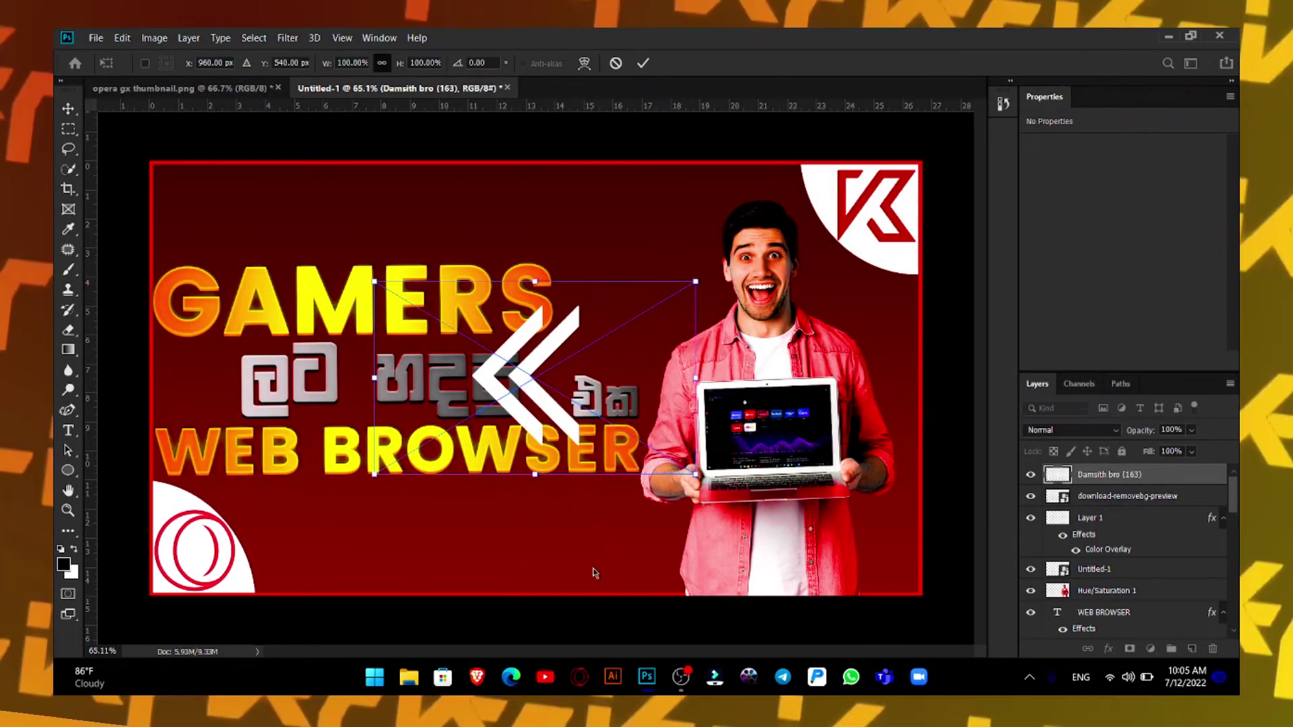
pyautogui.moveTo(374, 281)
pyautogui.mouseDown()
pyautogui.moveTo(424, 314)
pyautogui.moveTo(481, 239)
pyautogui.mouseUp()
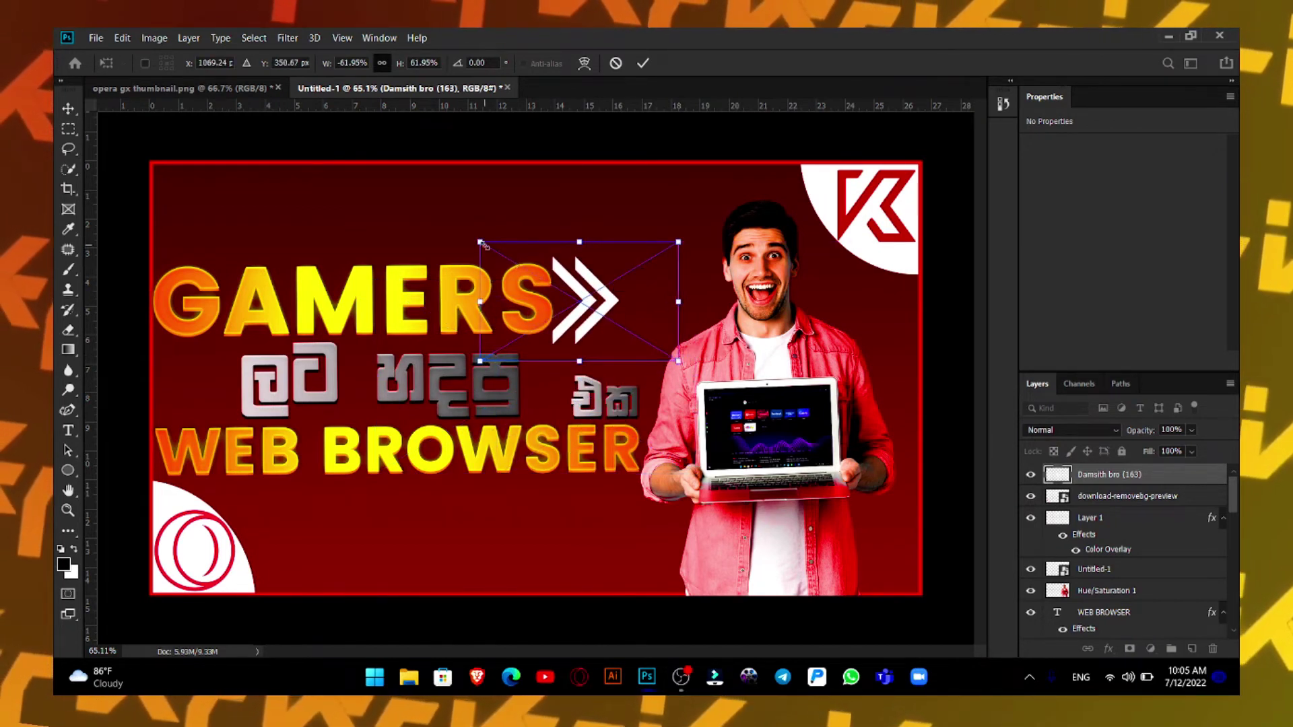
pyautogui.moveTo(481, 239); pyautogui.dragTo(544, 279)
pyautogui.moveTo(617, 321); pyautogui.dragTo(582, 299)
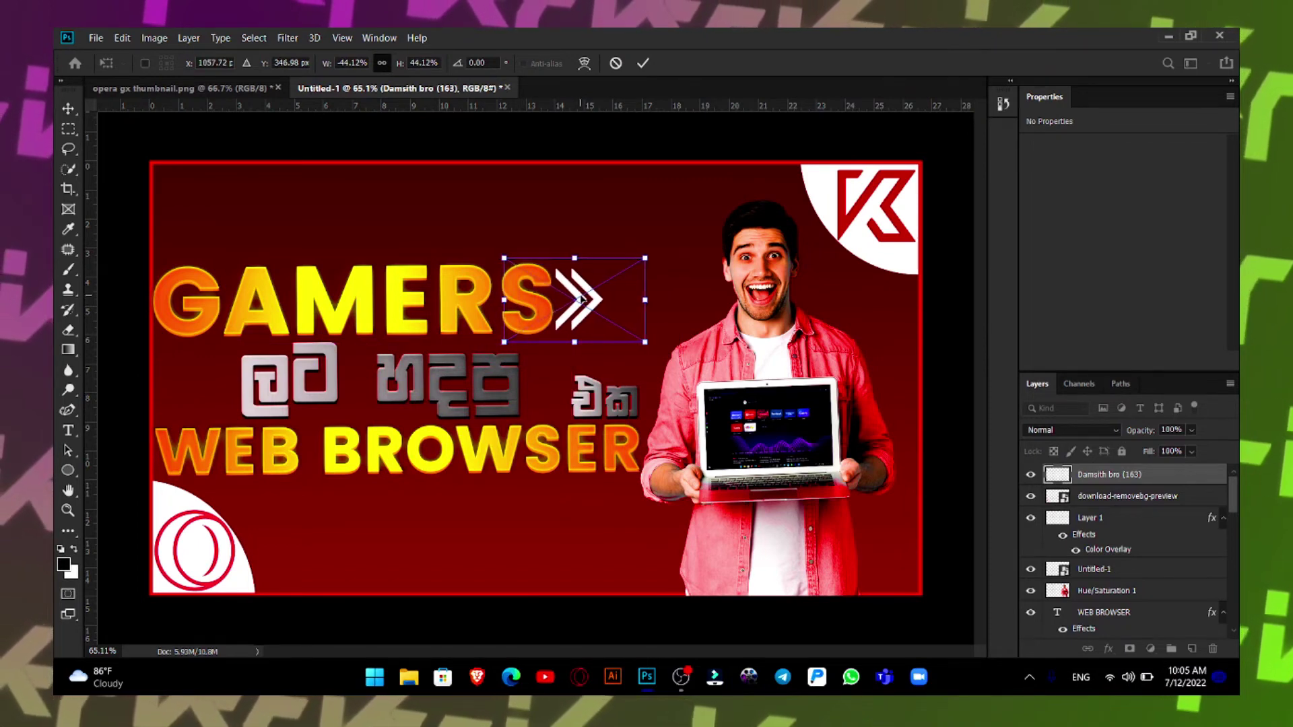
pyautogui.press('Return')
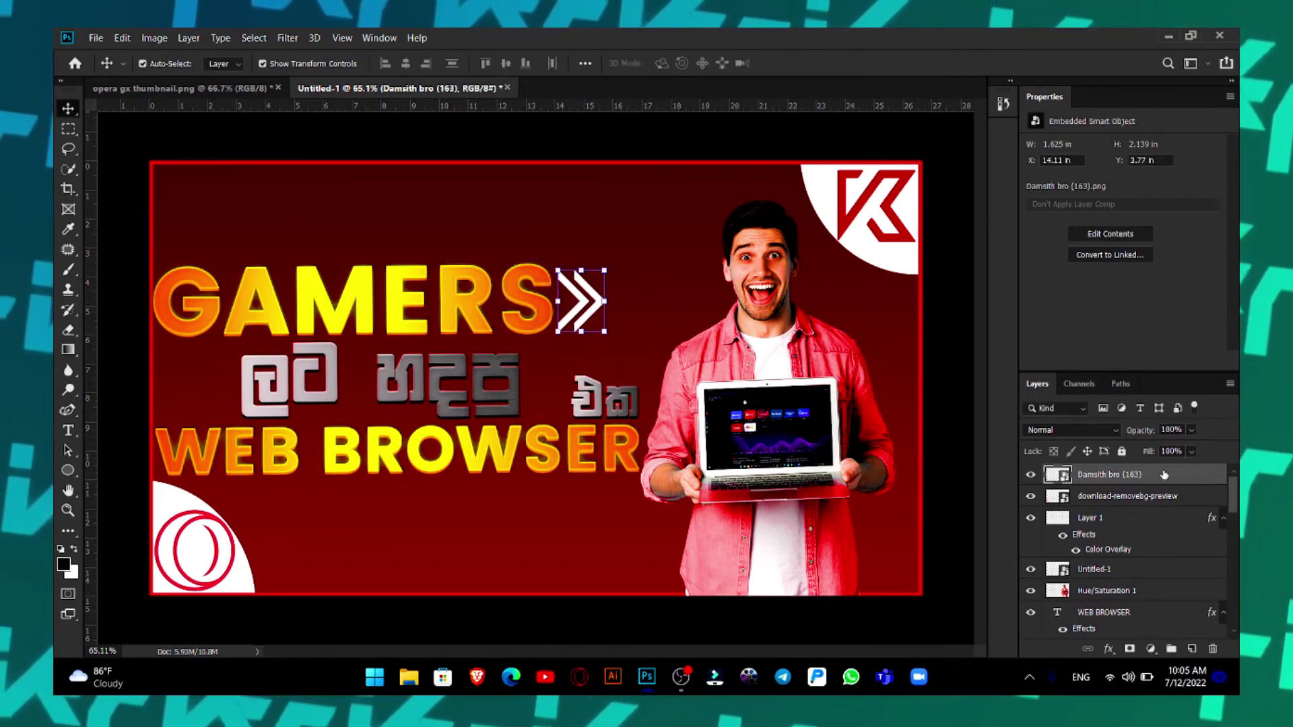
# - Add a yellow Color Overlay to the chevron, sampled from the headline text
pyautogui.doubleClick(1164, 475)
pyautogui.click(521, 492)
pyautogui.click(845, 338)
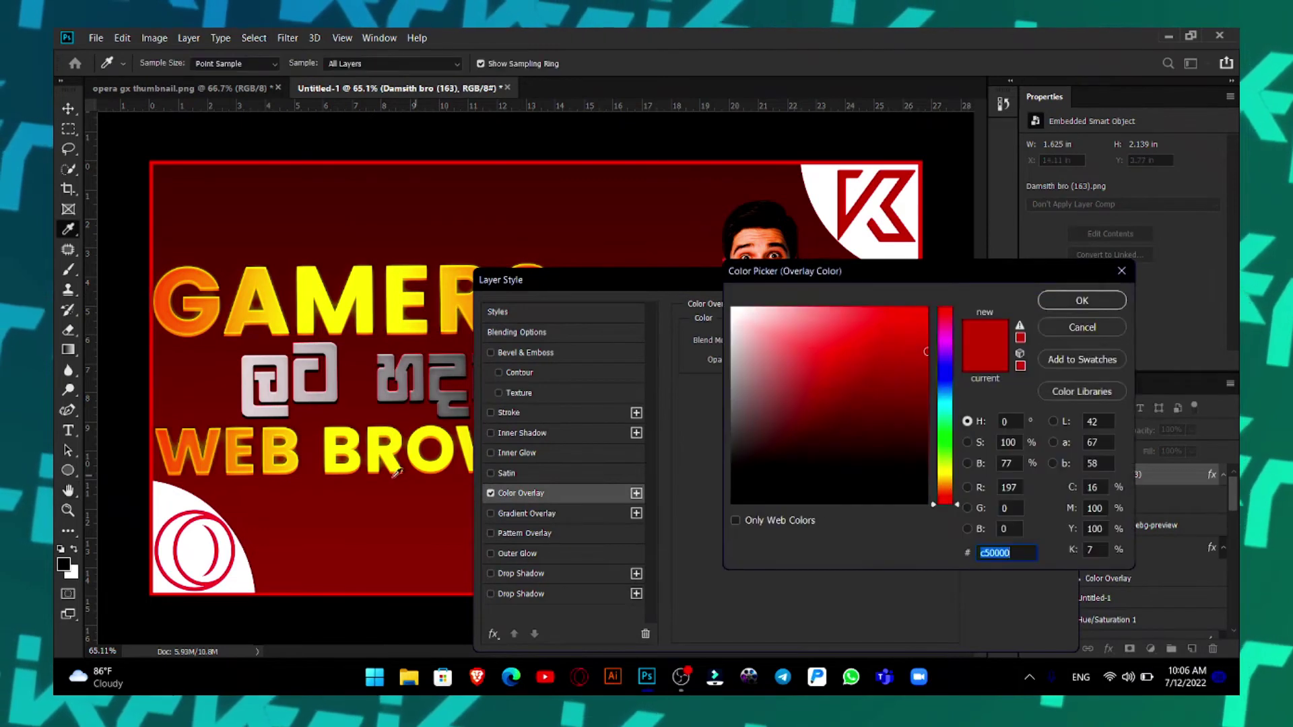
pyautogui.click(443, 465)
pyautogui.click(1082, 300)
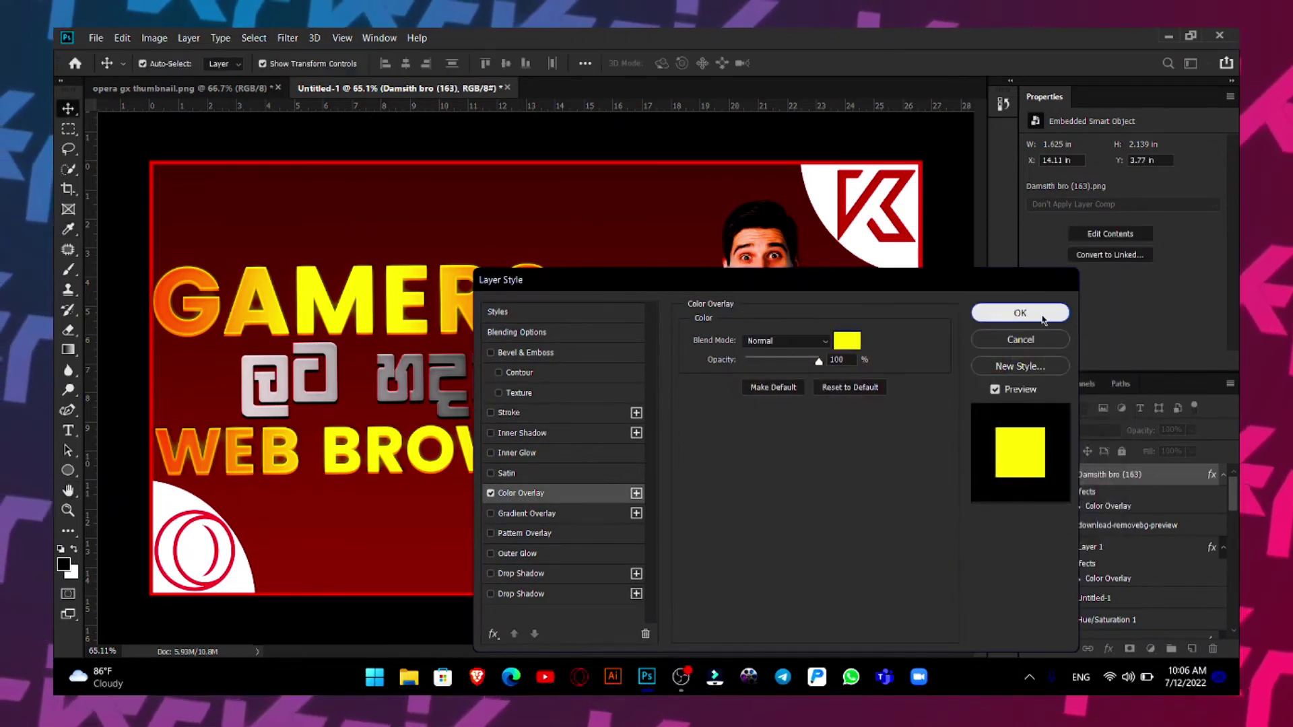
pyautogui.click(1016, 309)
pyautogui.click(426, 431)
# - Place-embed the streak graphic across the GAMERS headline
pyautogui.click(95, 38)
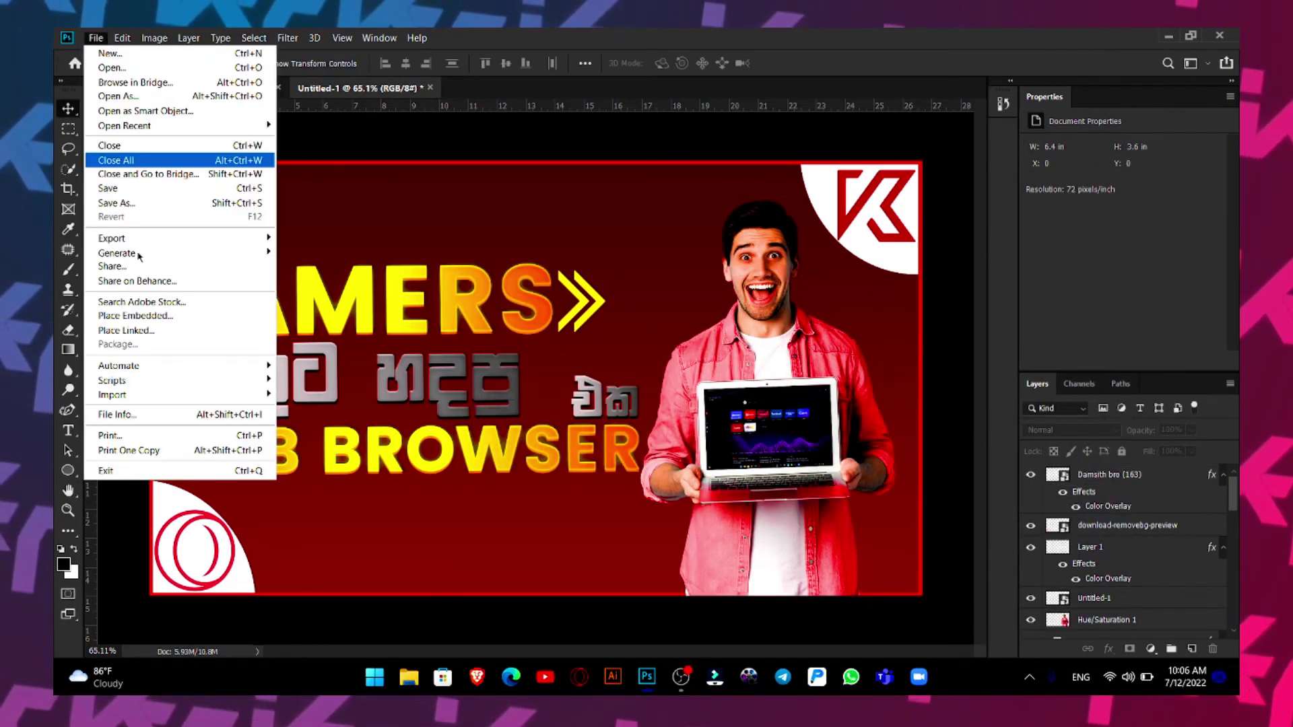
pyautogui.click(161, 322)
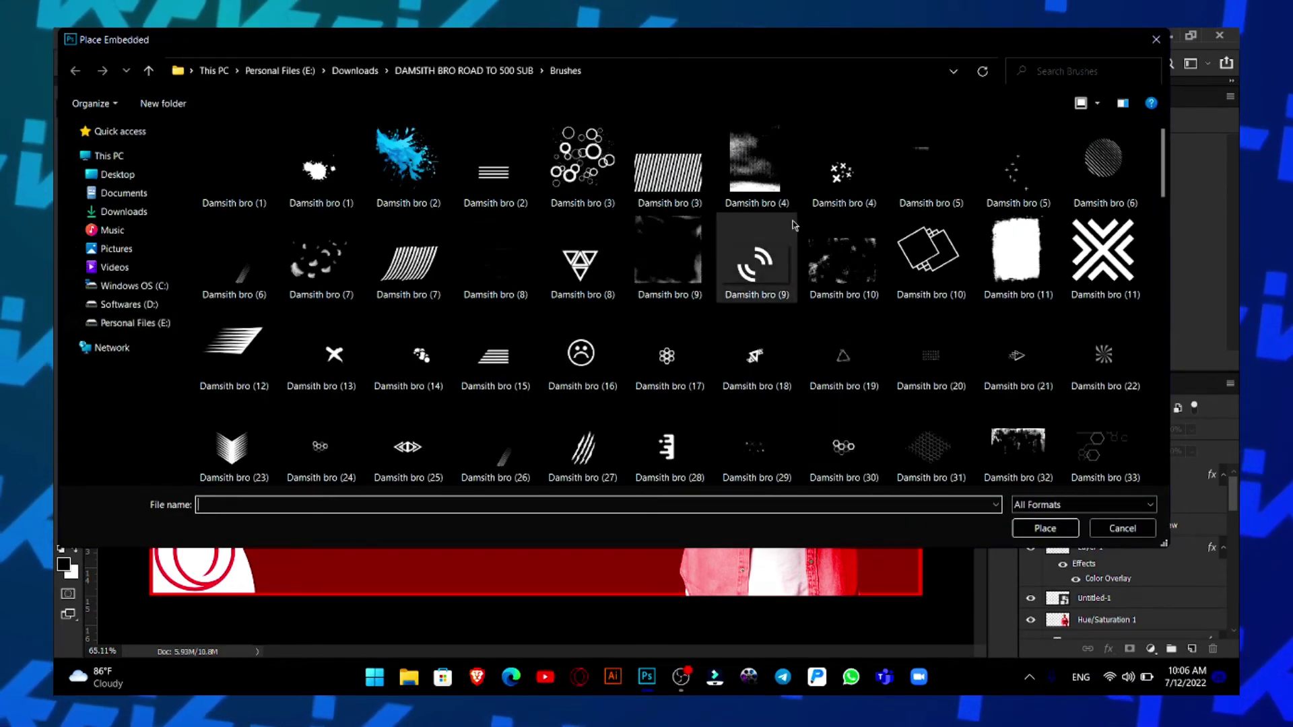
pyautogui.scroll(-10, 795, 225)
pyautogui.doubleClick(409, 431)
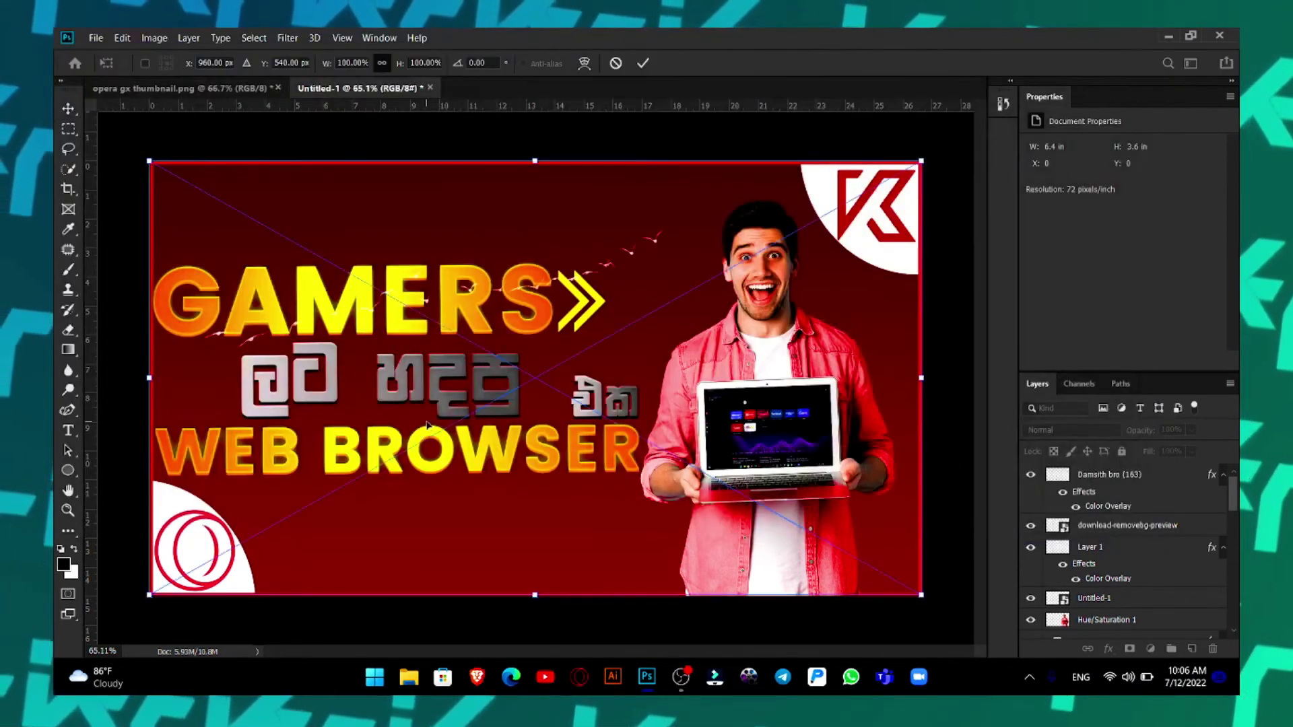
pyautogui.press('Return')
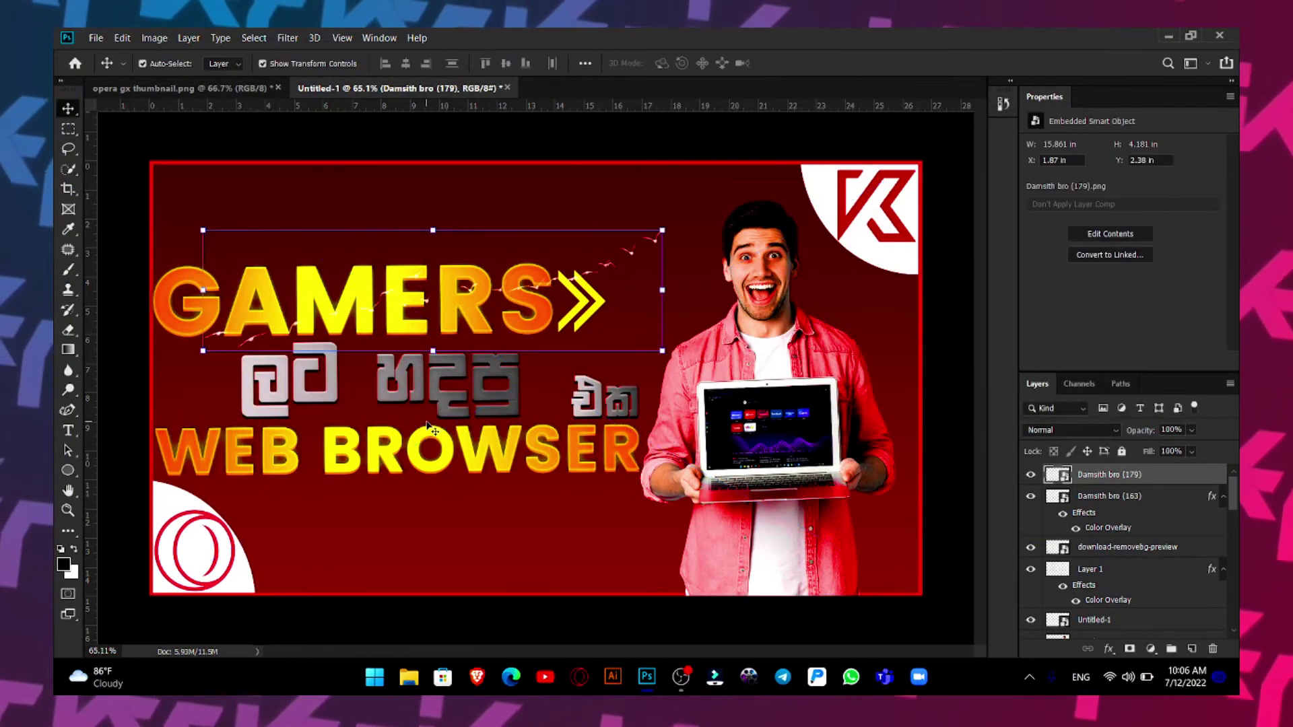
# - Tint the streaks with a bright red Color Overlay and move the layer below the Opera logo
pyautogui.doubleClick(1162, 475)
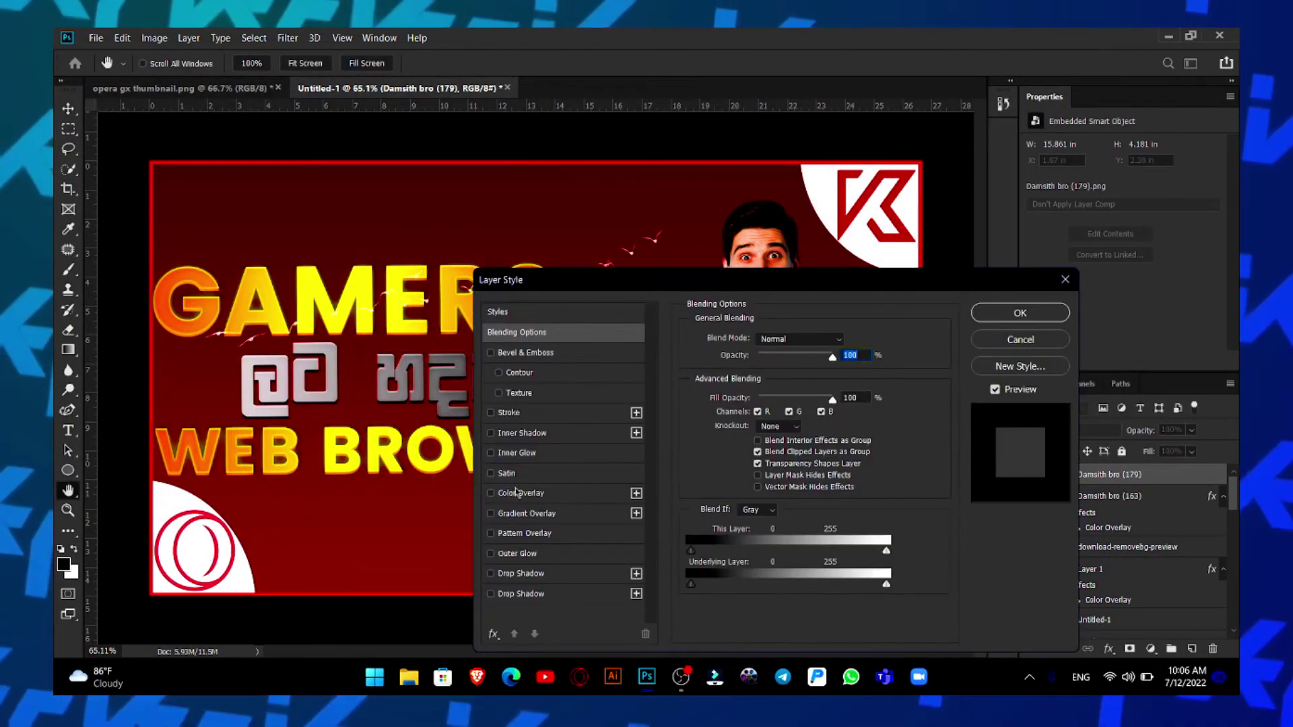
pyautogui.click(521, 492)
pyautogui.click(845, 338)
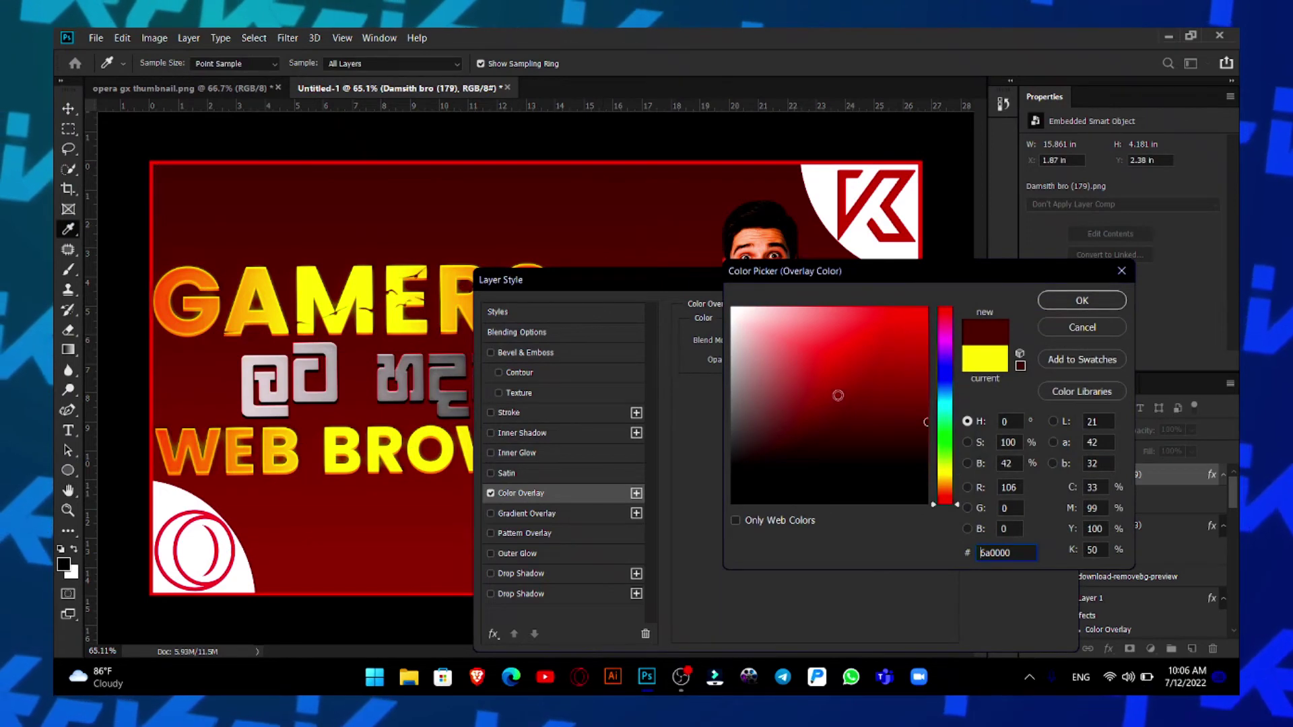
pyautogui.moveTo(838, 395); pyautogui.dragTo(956, 359)
pyautogui.click(1082, 303)
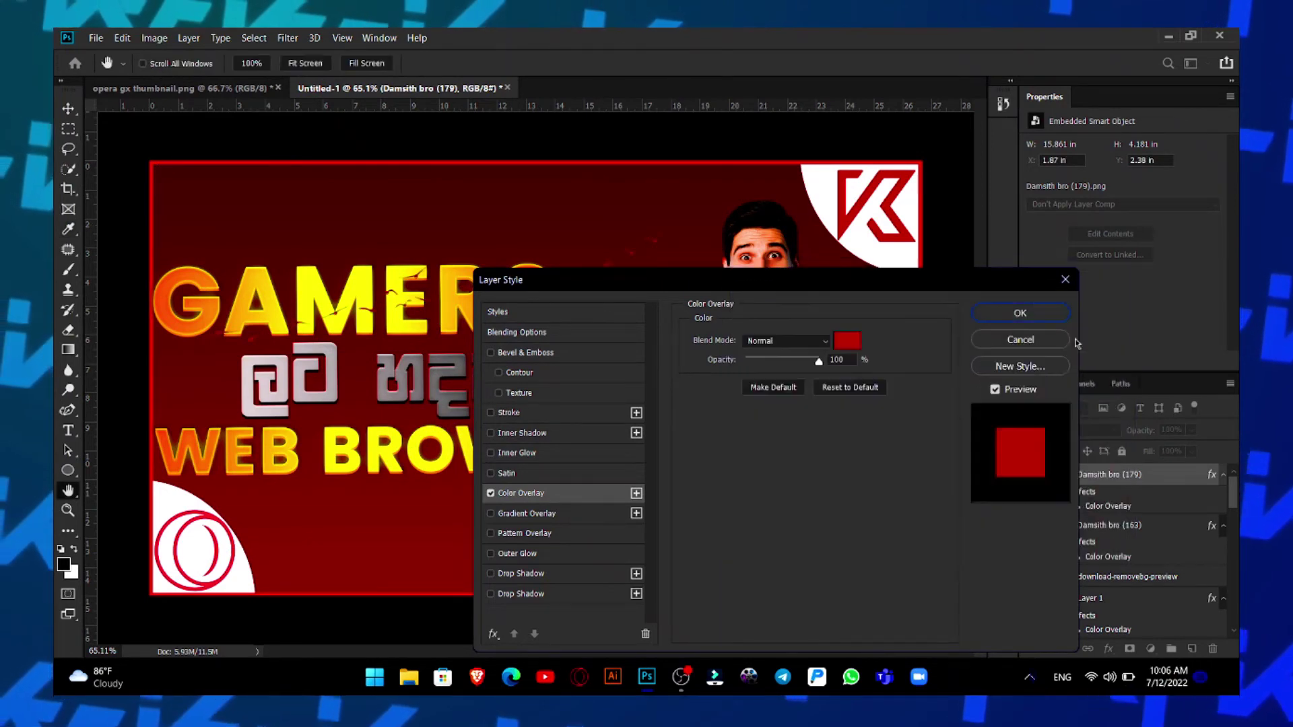
pyautogui.click(1020, 313)
pyautogui.moveTo(1111, 475); pyautogui.dragTo(1151, 615)
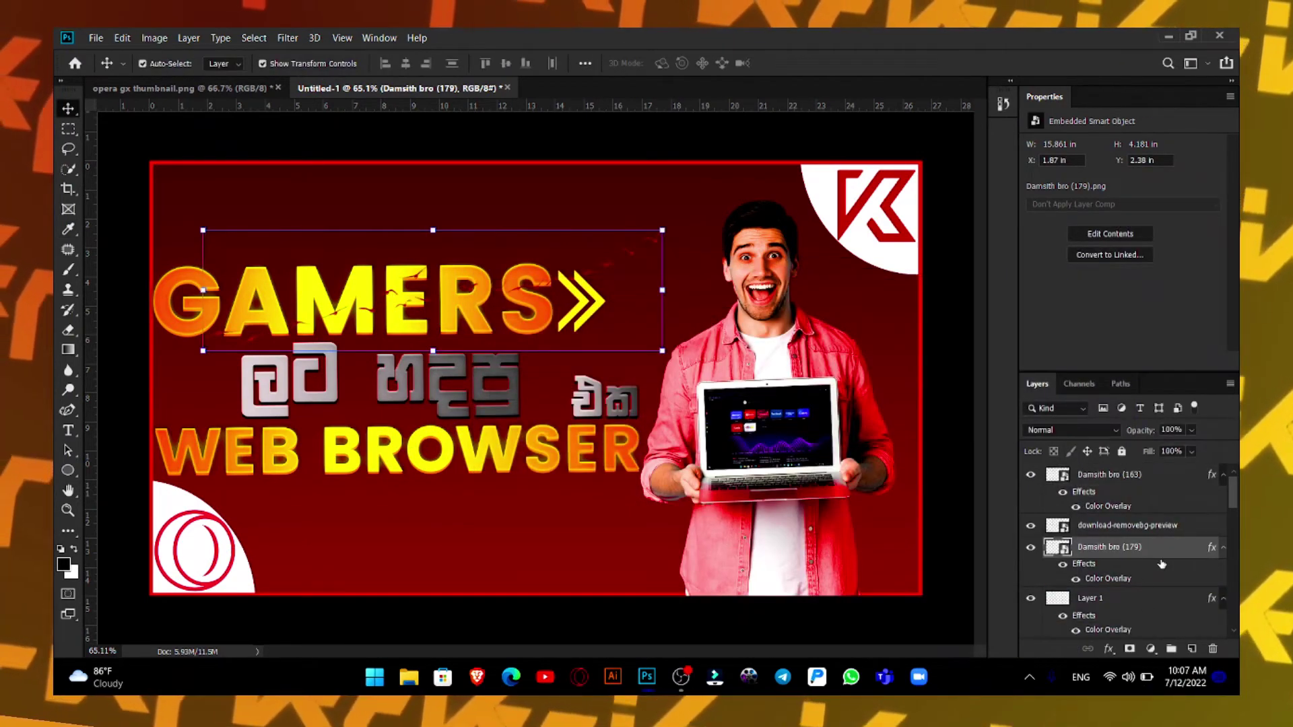
# - Select the red streak overlay layer and start moving it down the layer stack
pyautogui.moveTo(1161, 564); pyautogui.dragTo(1089, 613)
pyautogui.moveTo(609, 263)
pyautogui.mouseDown()
pyautogui.moveTo(610, 243)
pyautogui.moveTo(707, 151)
pyautogui.mouseUp()
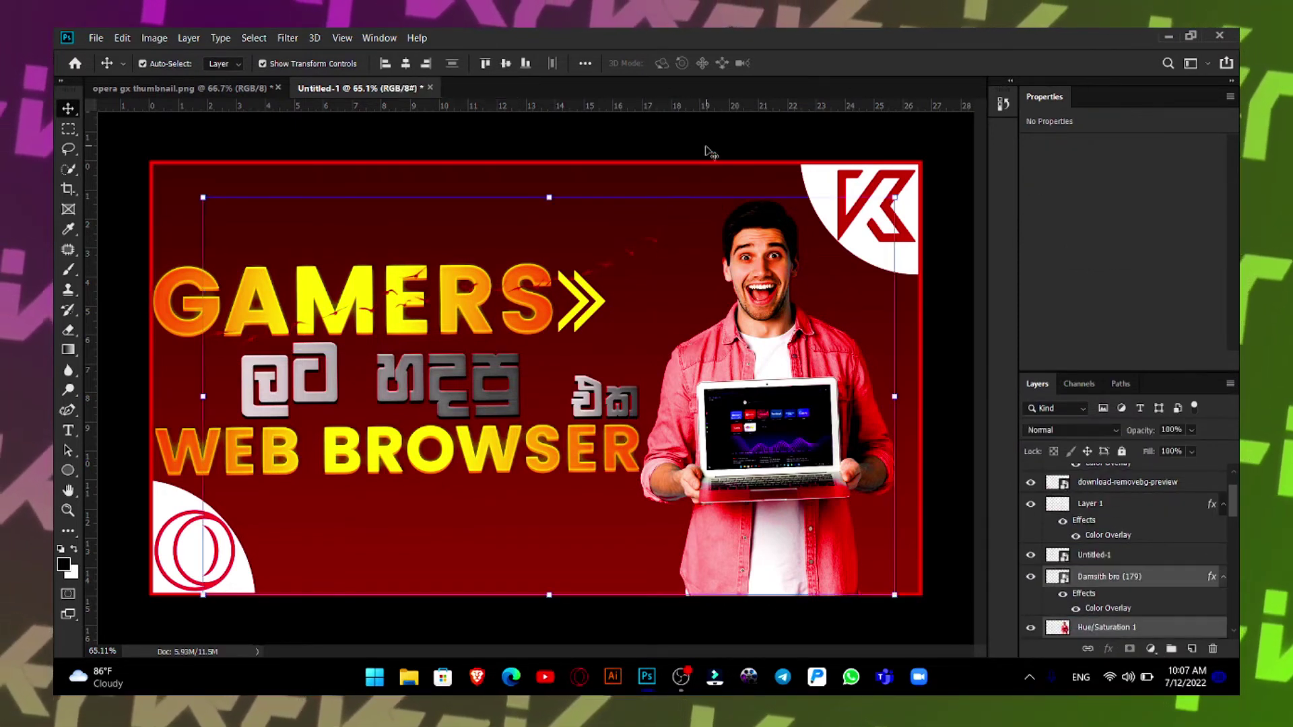
pyautogui.scroll(2, 1103, 506)
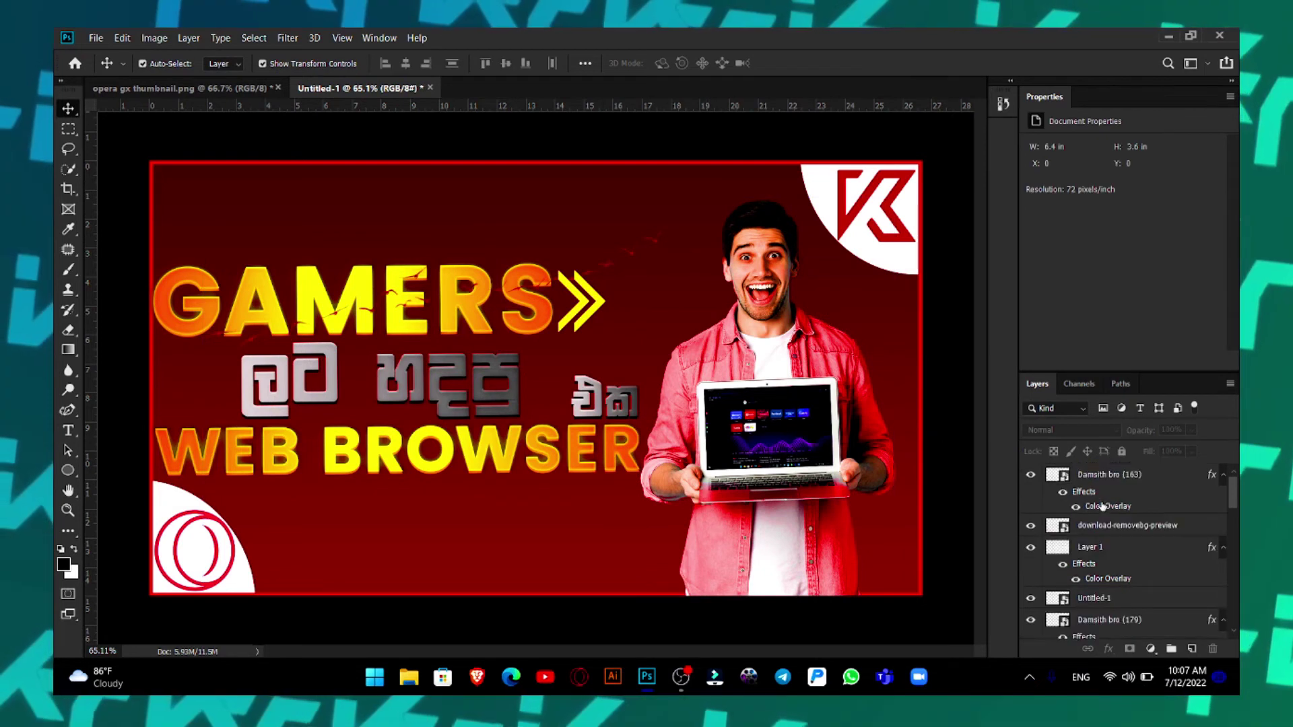
pyautogui.click(1132, 598)
pyautogui.scroll(-3, 1145, 606)
pyautogui.scroll(-2, 1149, 602)
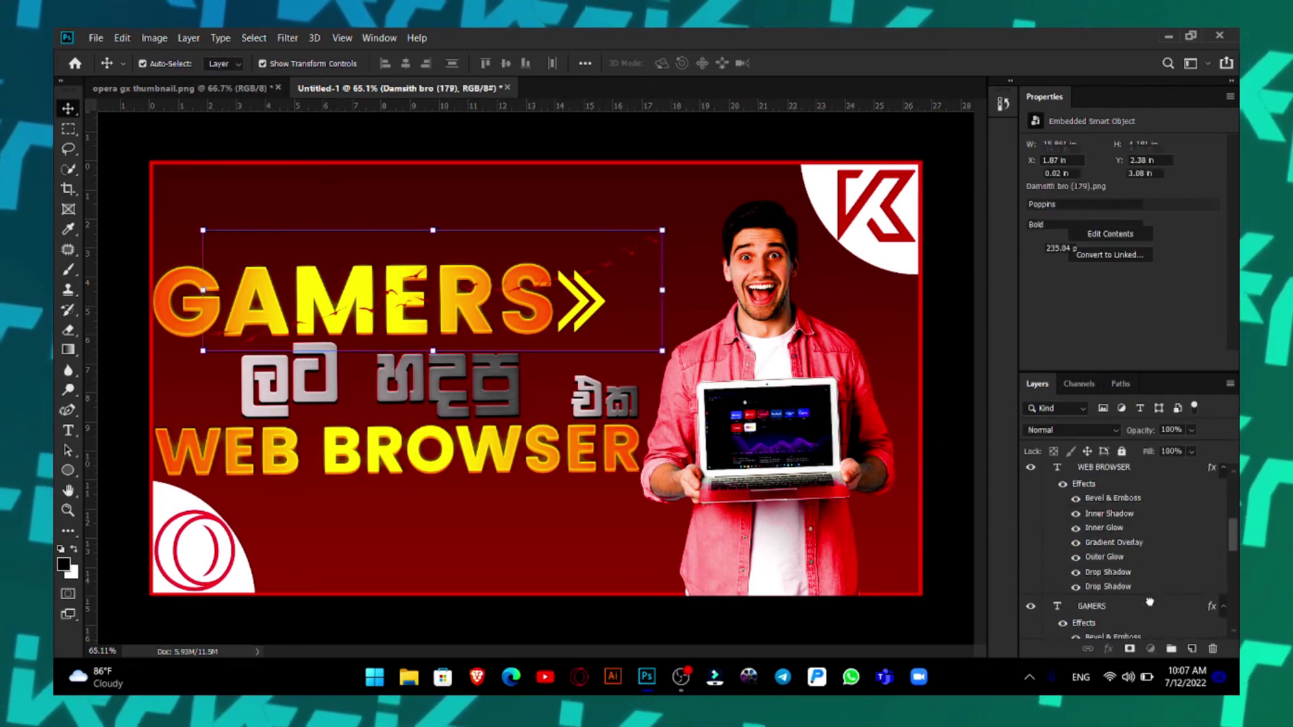
pyautogui.keyDown('shift'); pyautogui.click(1149, 601); pyautogui.keyUp('shift')
pyautogui.scroll(-2, 1145, 572)
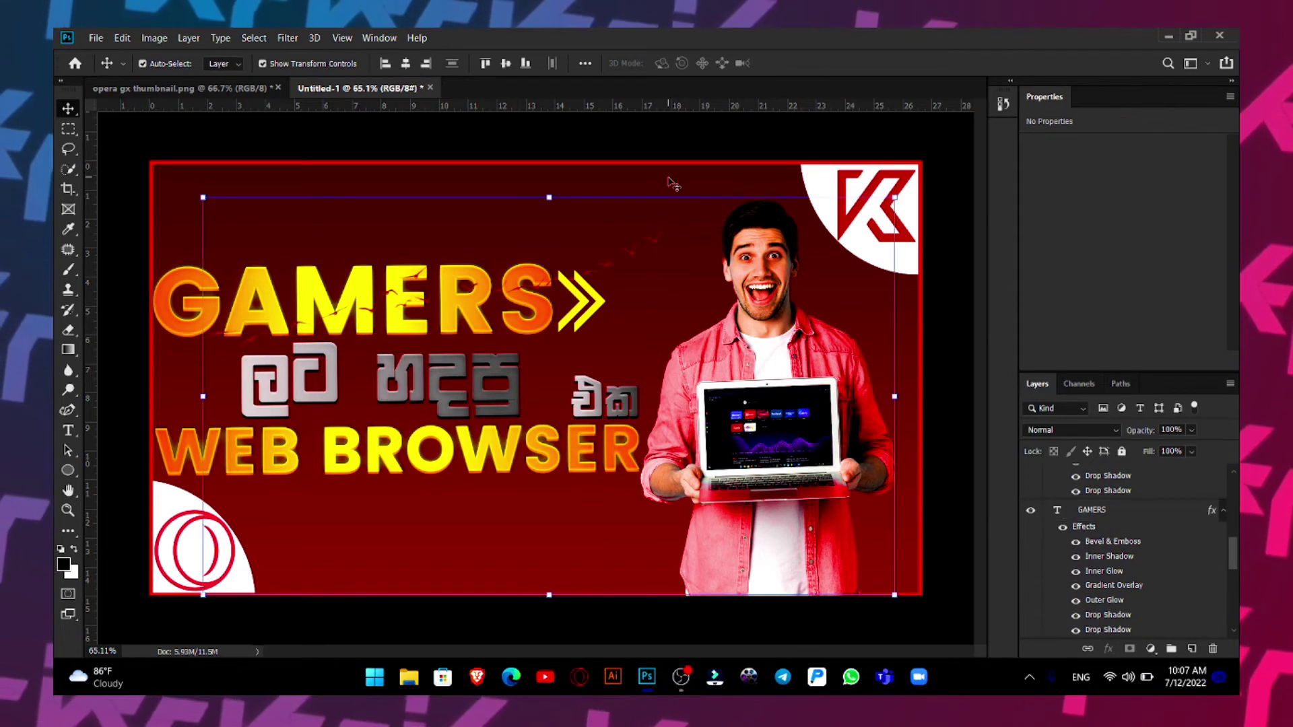
pyautogui.click(673, 184)
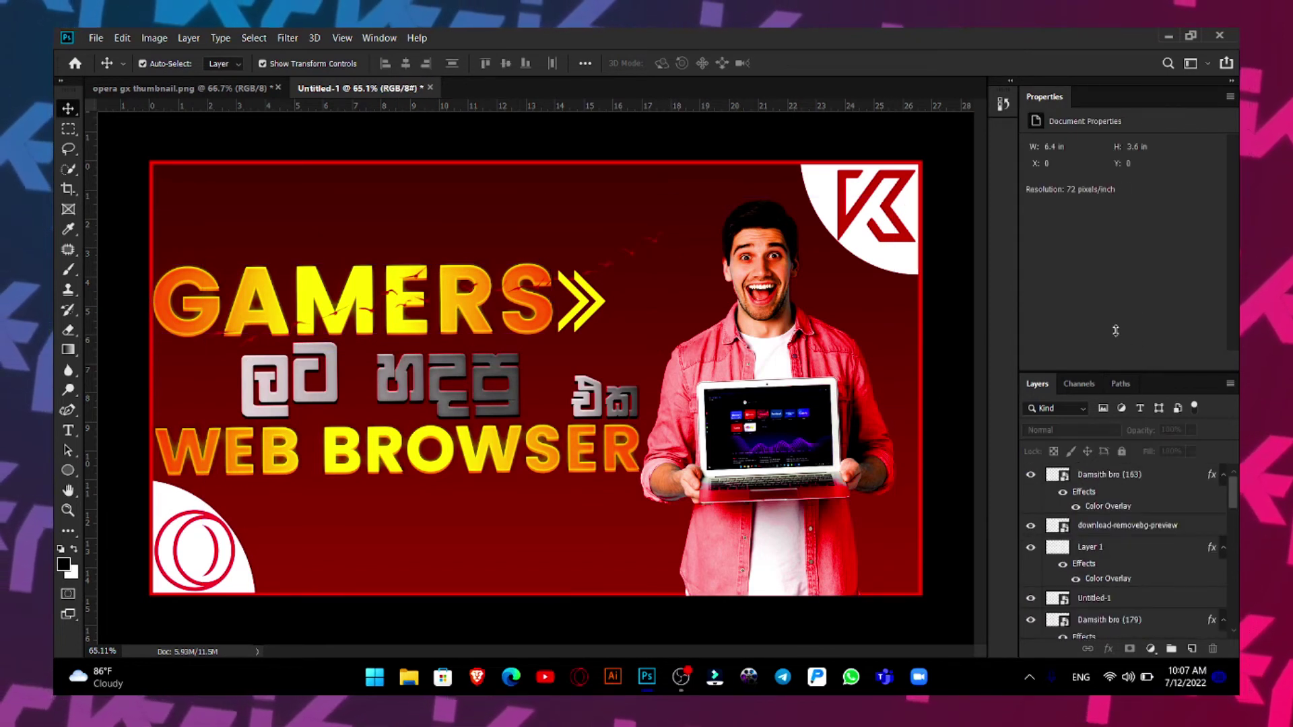
# - Enlarge the Layers panel, place the streak layer beneath the GAMERS text, and reselect it
pyautogui.moveTo(1115, 330); pyautogui.dragTo(1115, 276)
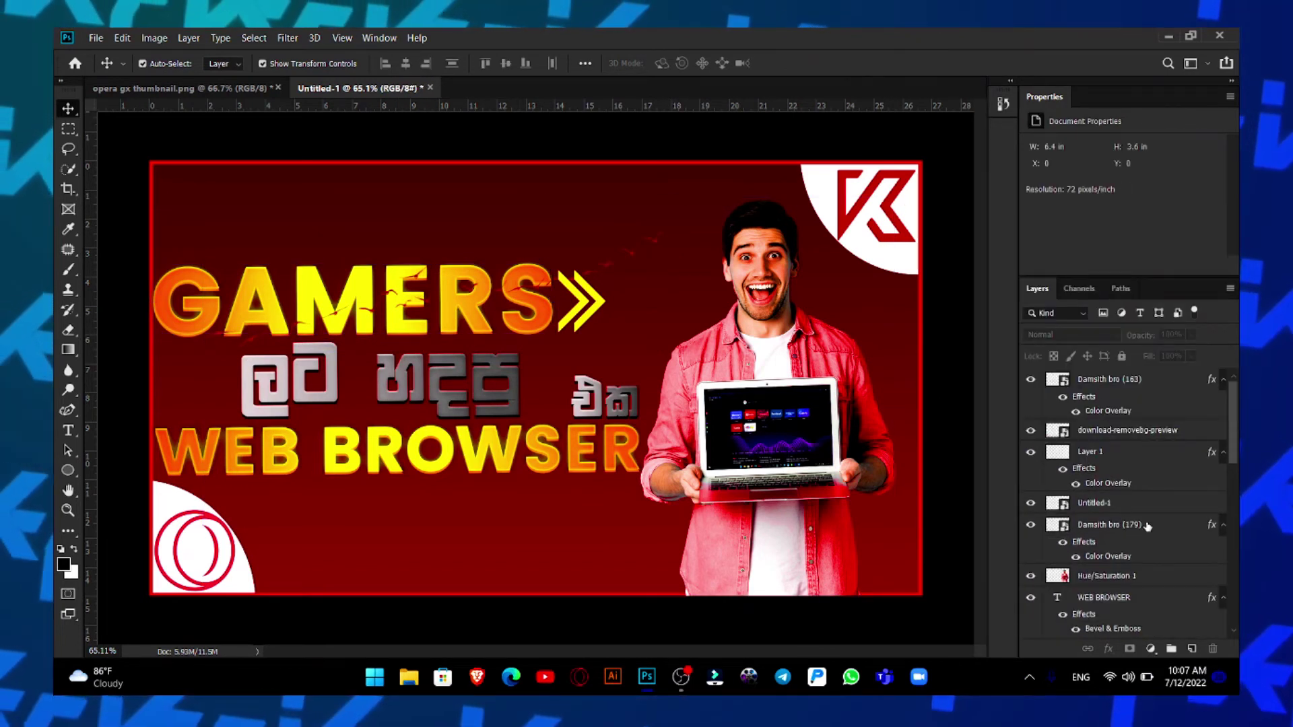
pyautogui.moveTo(1148, 527); pyautogui.dragTo(1069, 610)
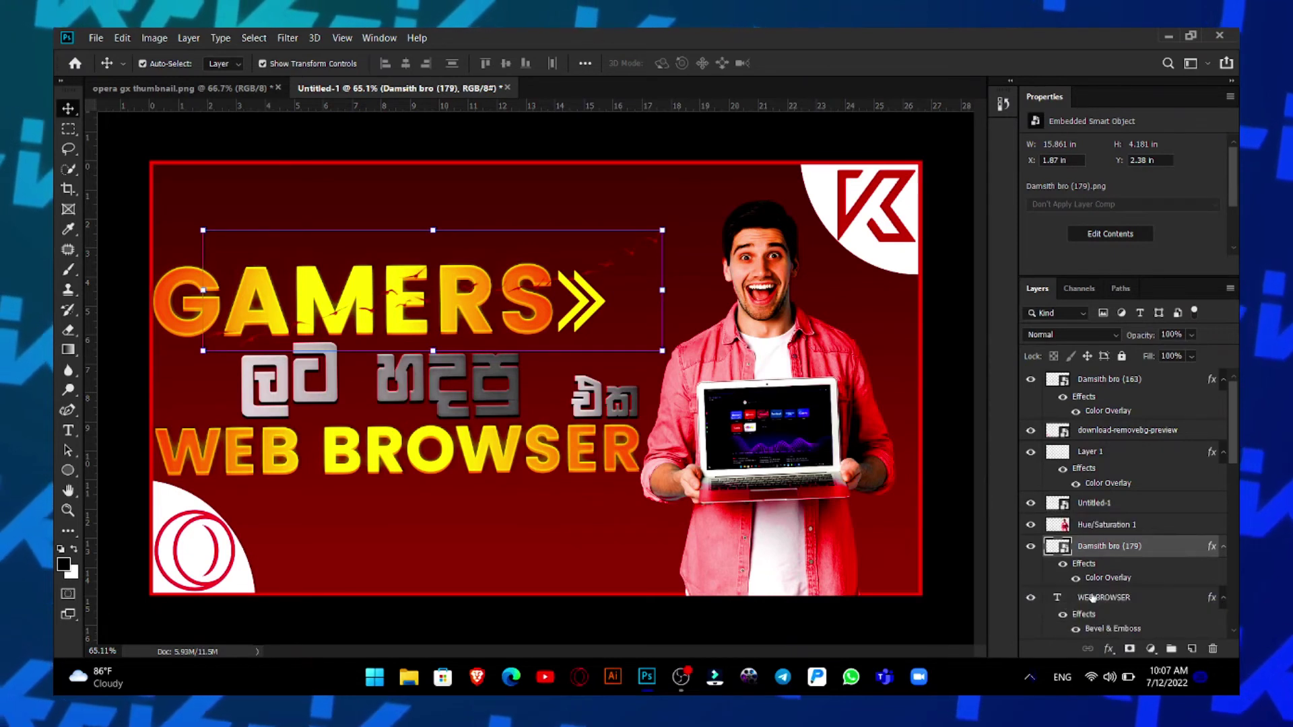
pyautogui.moveTo(1072, 547); pyautogui.dragTo(1074, 510)
pyautogui.moveTo(1158, 440); pyautogui.dragTo(1071, 610)
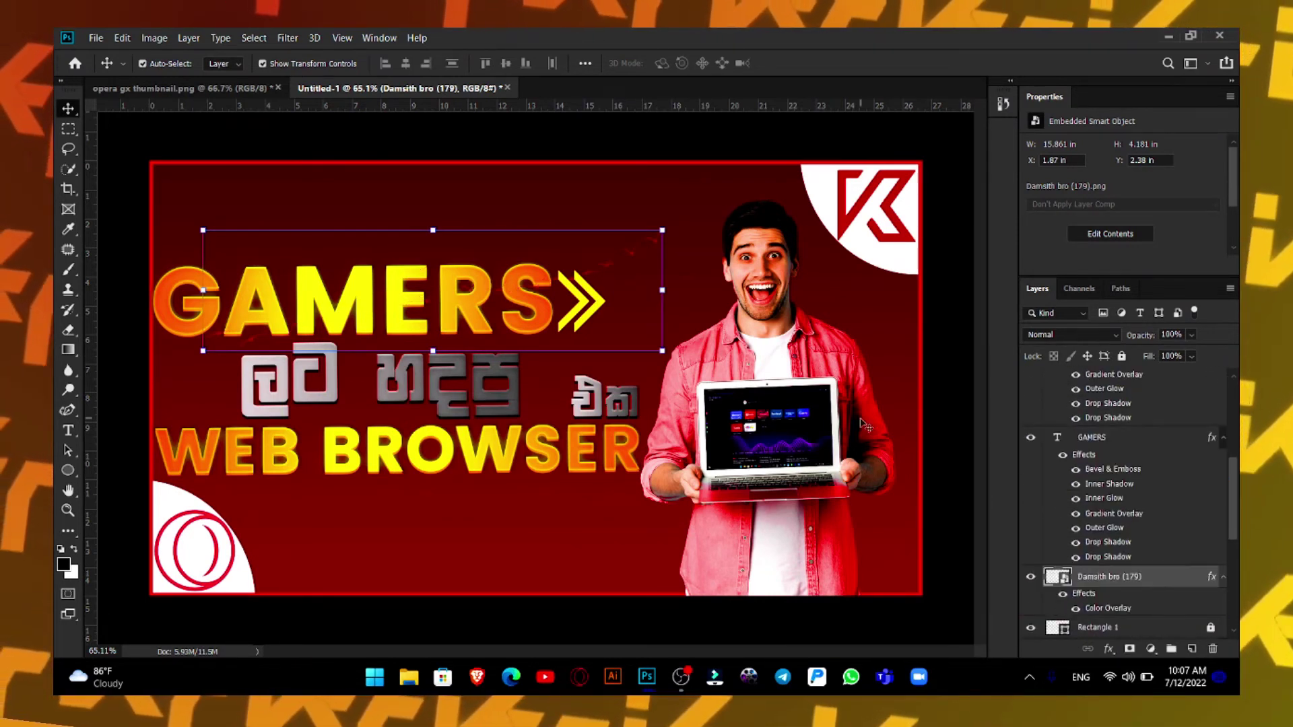
pyautogui.click(1073, 437)
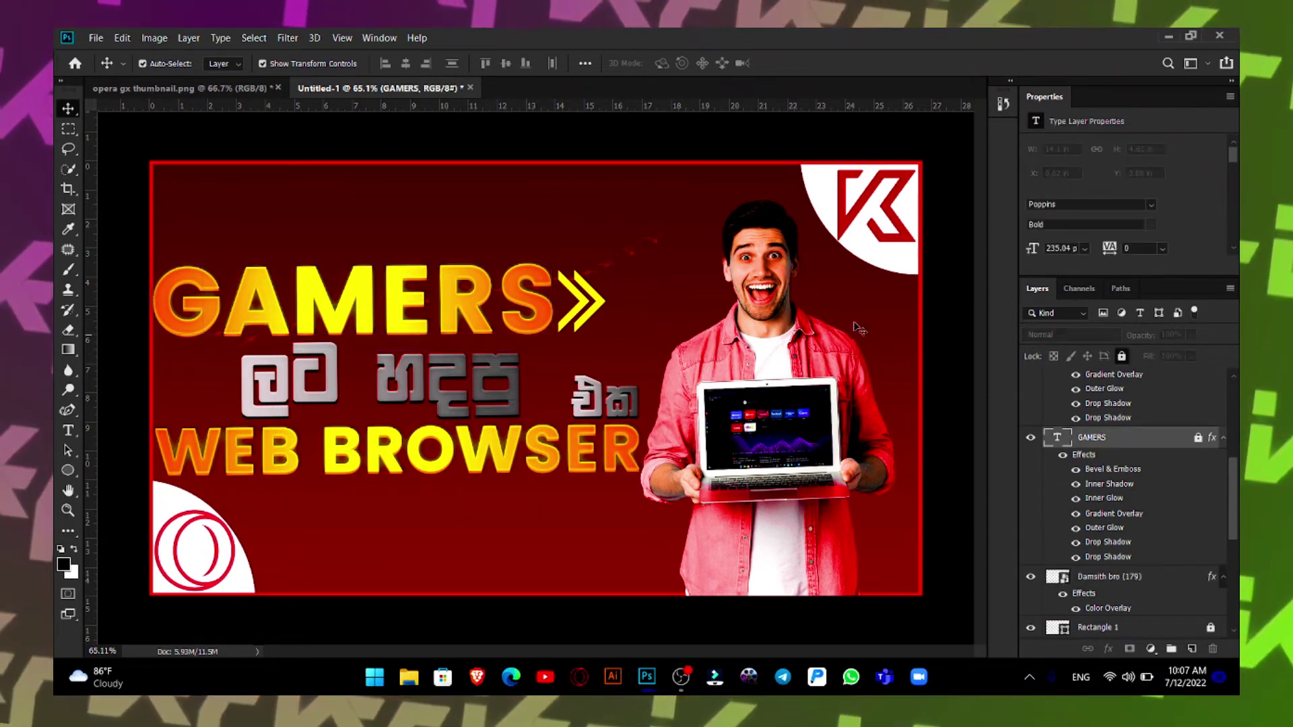
pyautogui.click(656, 246)
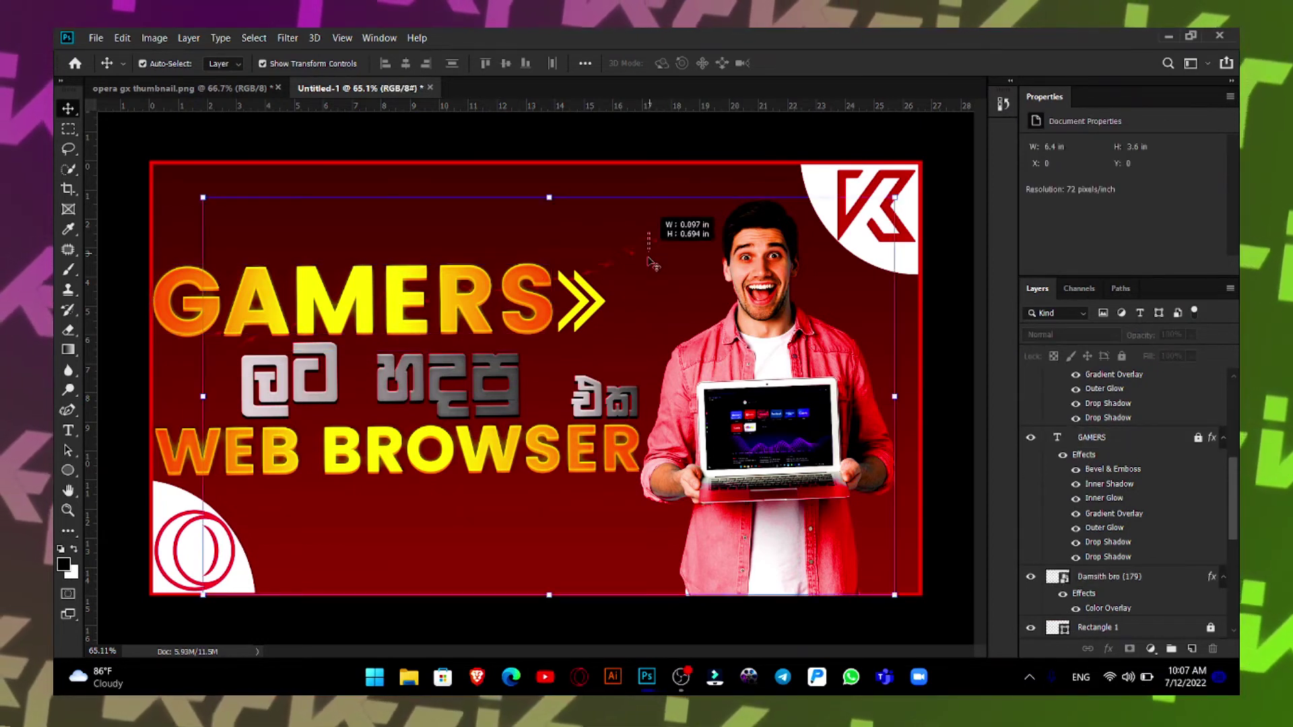
pyautogui.click(1159, 577)
# - Free-transform the red streaks to a smaller size above the GAMERS word
pyautogui.hotkey('ctrl', 't')
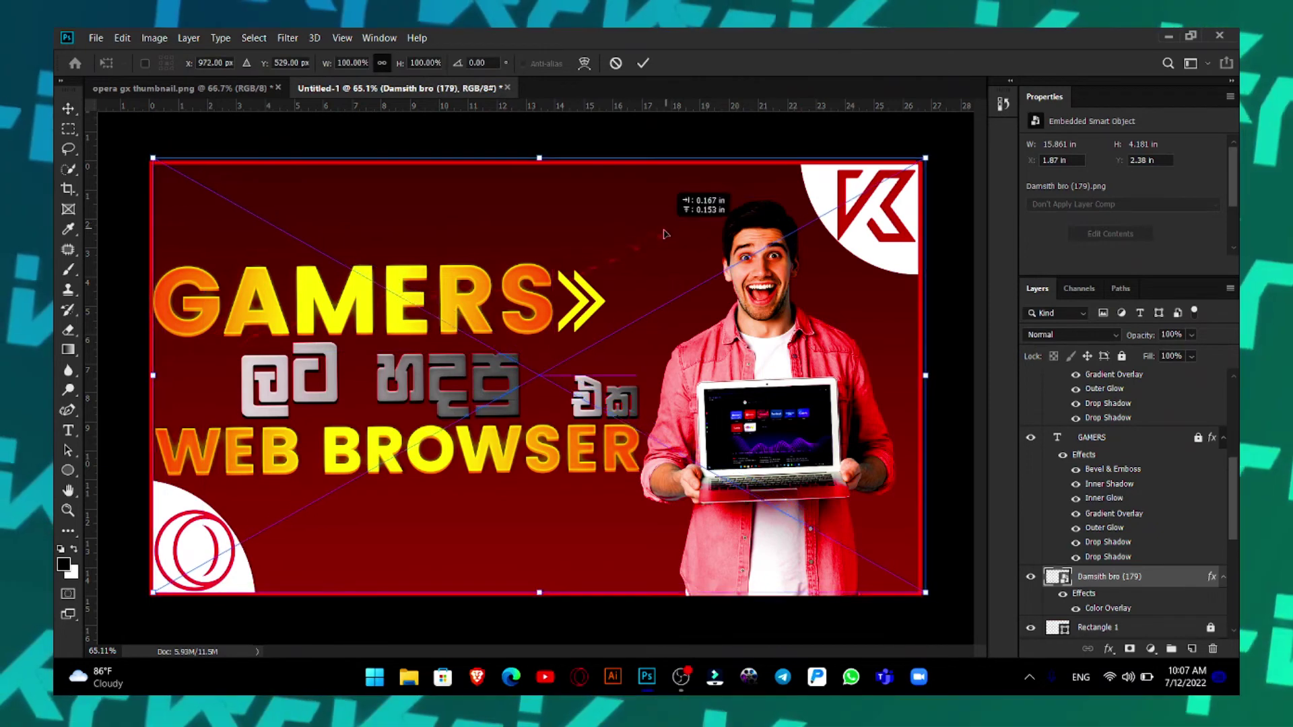
pyautogui.moveTo(922, 158); pyautogui.dragTo(943, 145)
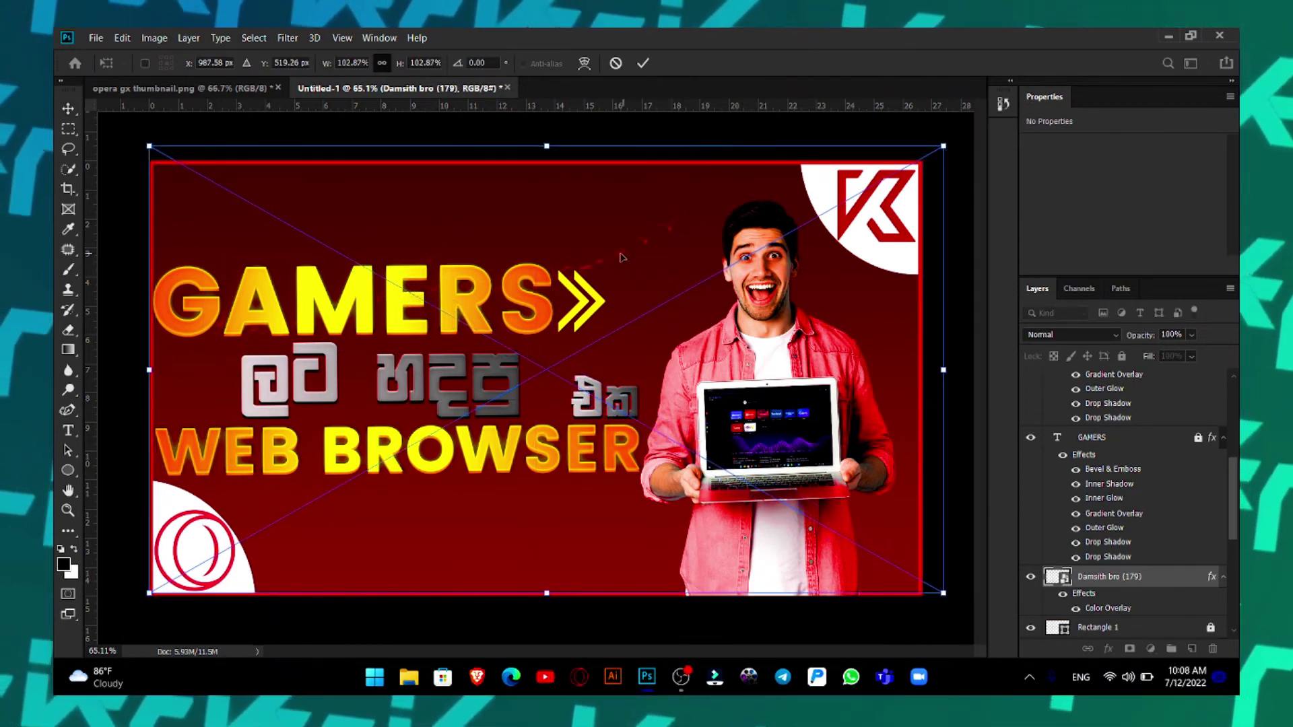
pyautogui.moveTo(622, 257); pyautogui.dragTo(583, 192)
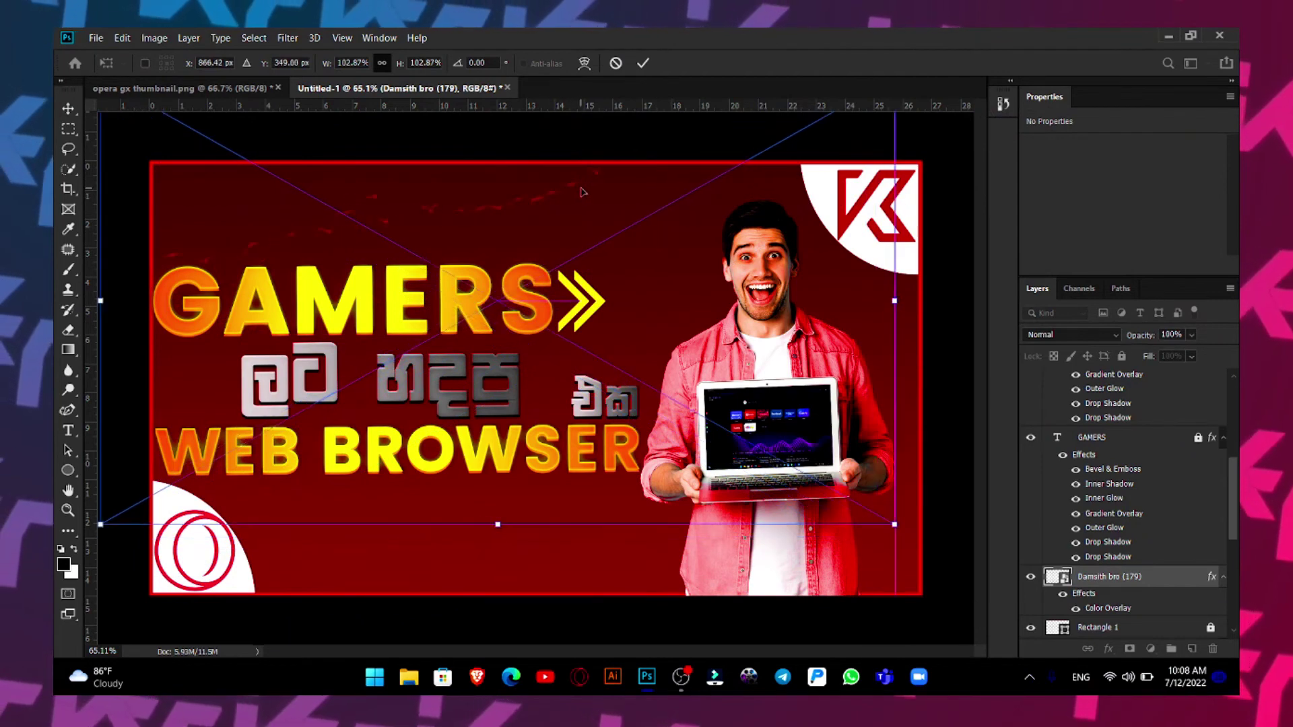
pyautogui.moveTo(892, 523); pyautogui.dragTo(774, 456)
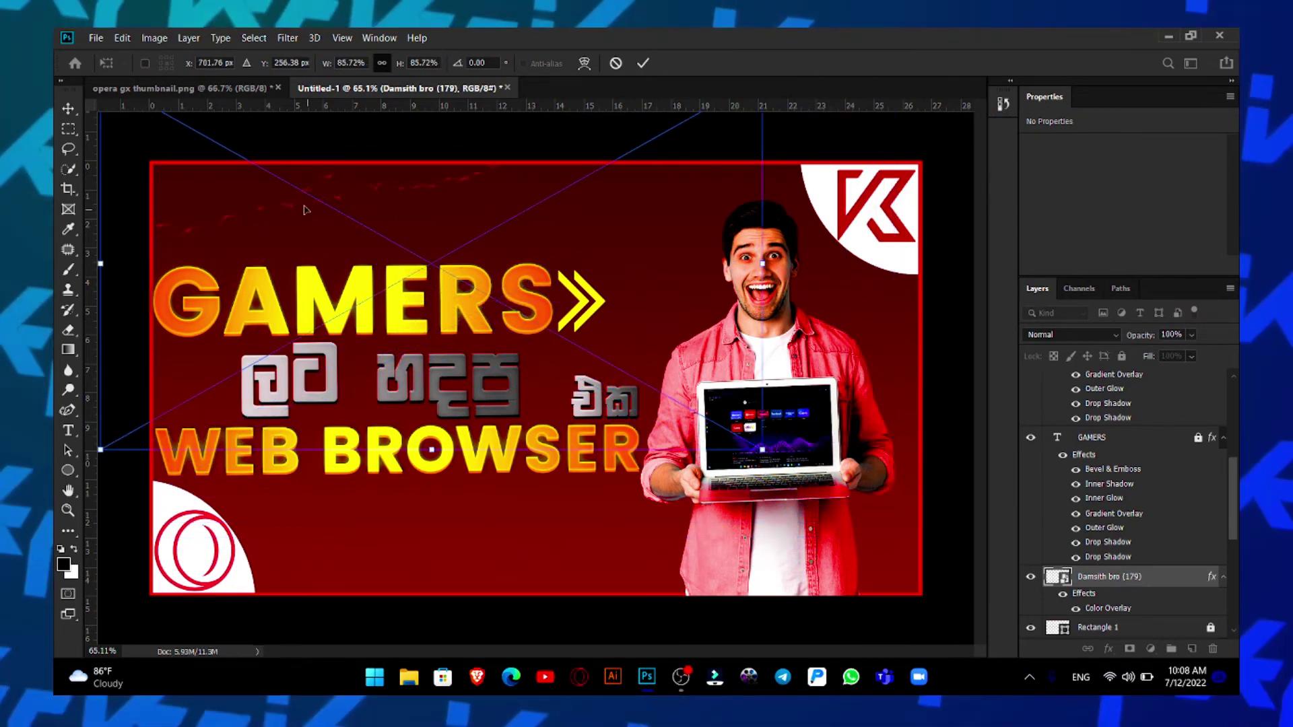
pyautogui.moveTo(313, 215); pyautogui.dragTo(352, 239)
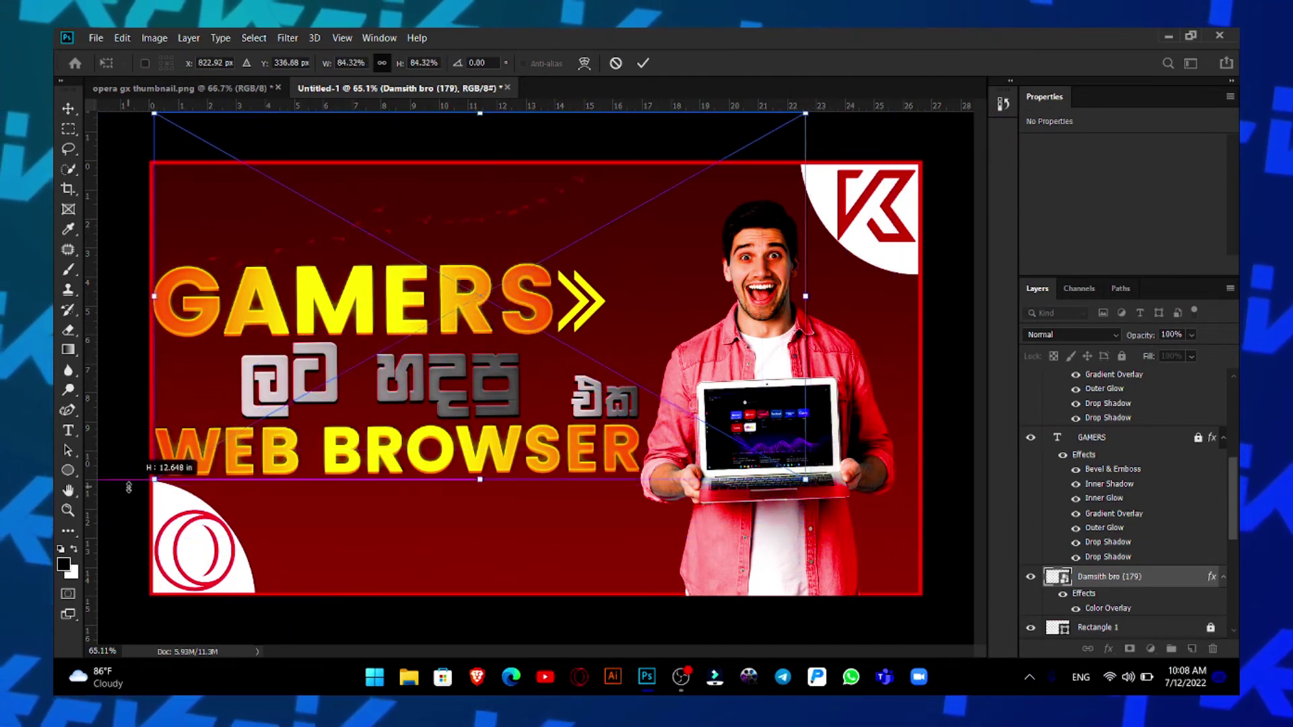
# - Tilt the streaks slightly, then duplicate them and move the copy lower on the canvas
pyautogui.moveTo(140, 493); pyautogui.dragTo(87, 467)
pyautogui.press('Return')
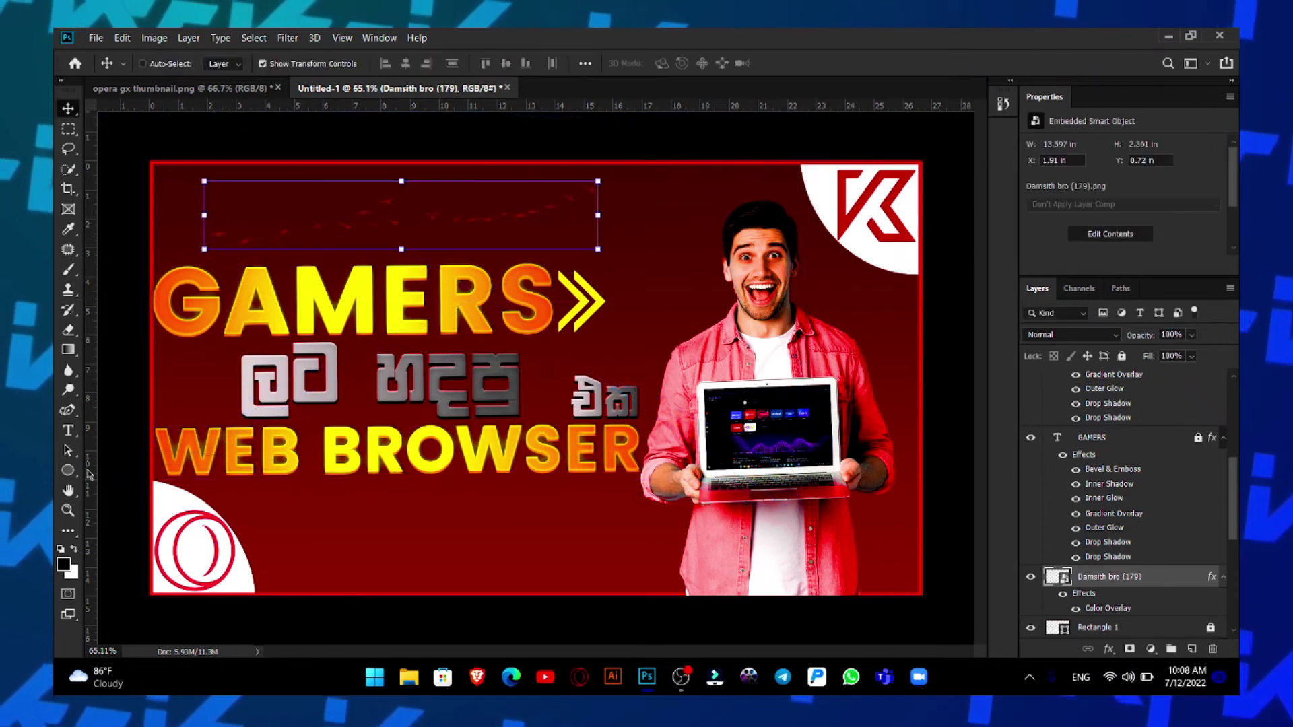
pyautogui.hotkey('ctrl', 'j')
pyautogui.moveTo(316, 231); pyautogui.dragTo(344, 556)
# - Set up the Pen tool with a dotted white stroke
pyautogui.click(125, 355)
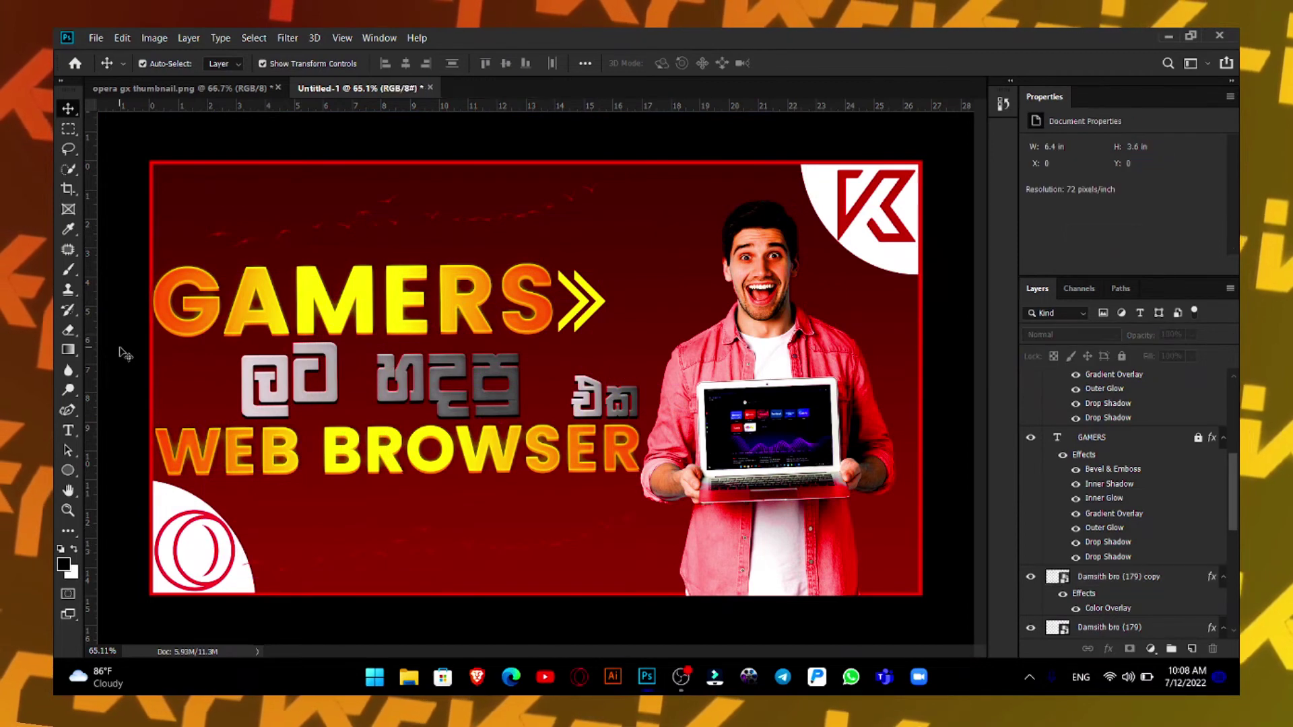
pyautogui.click(70, 411)
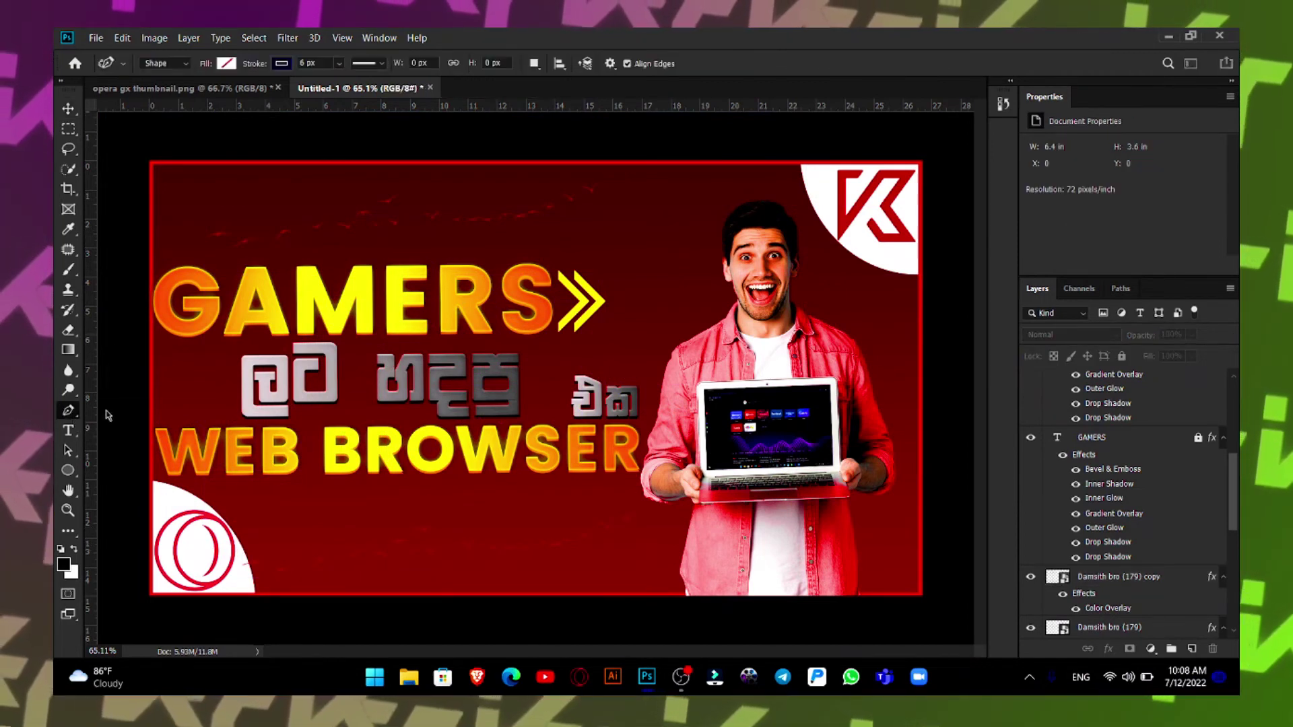
pyautogui.click(143, 449)
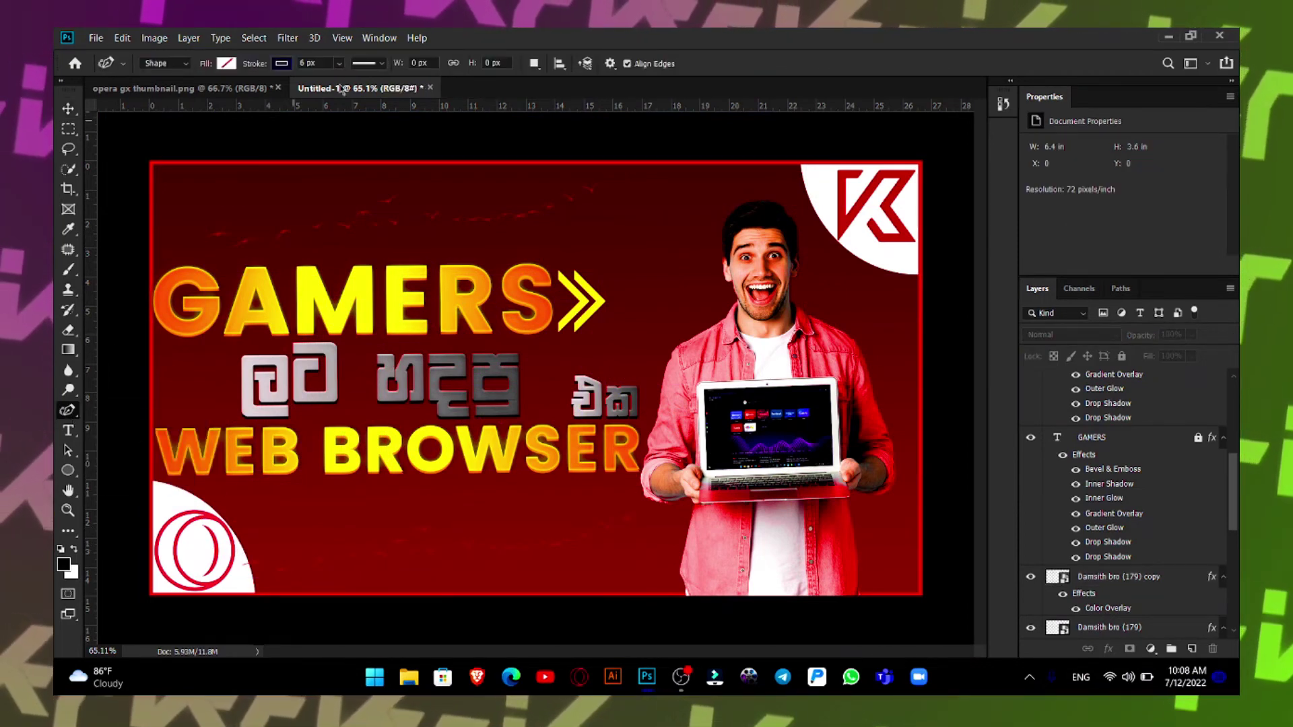
pyautogui.click(369, 64)
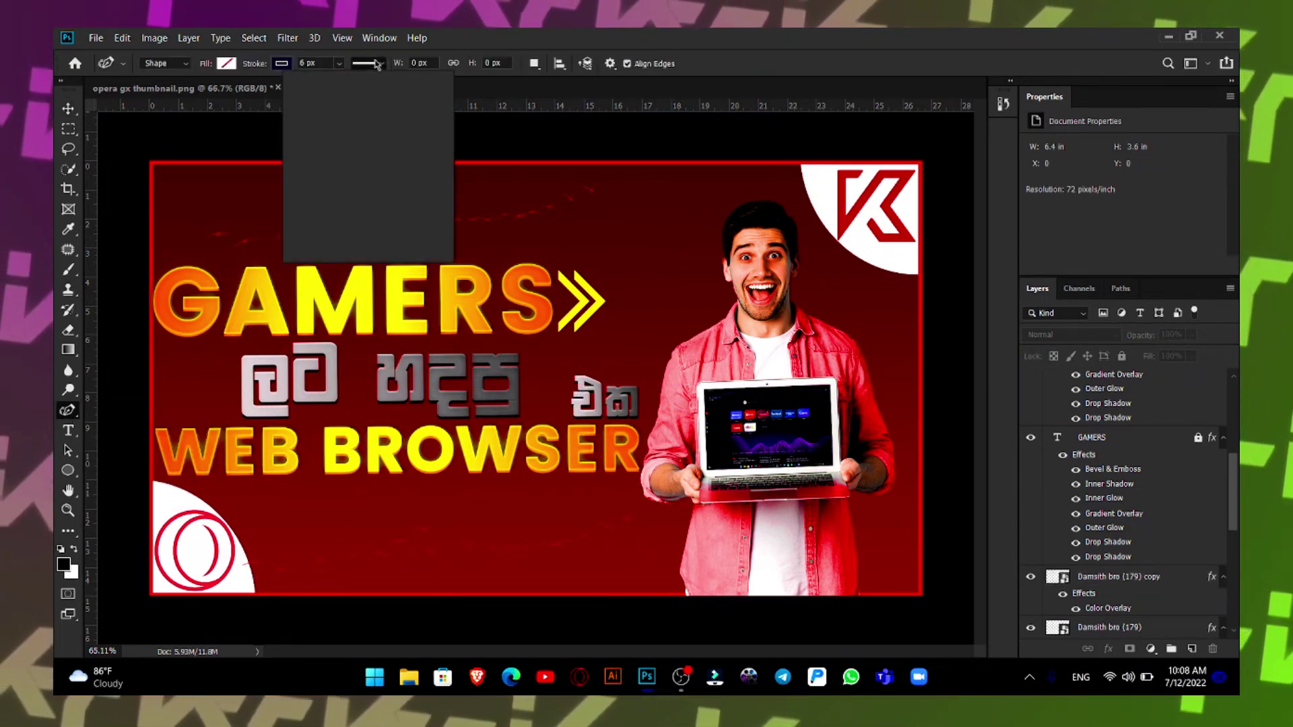
pyautogui.click(281, 64)
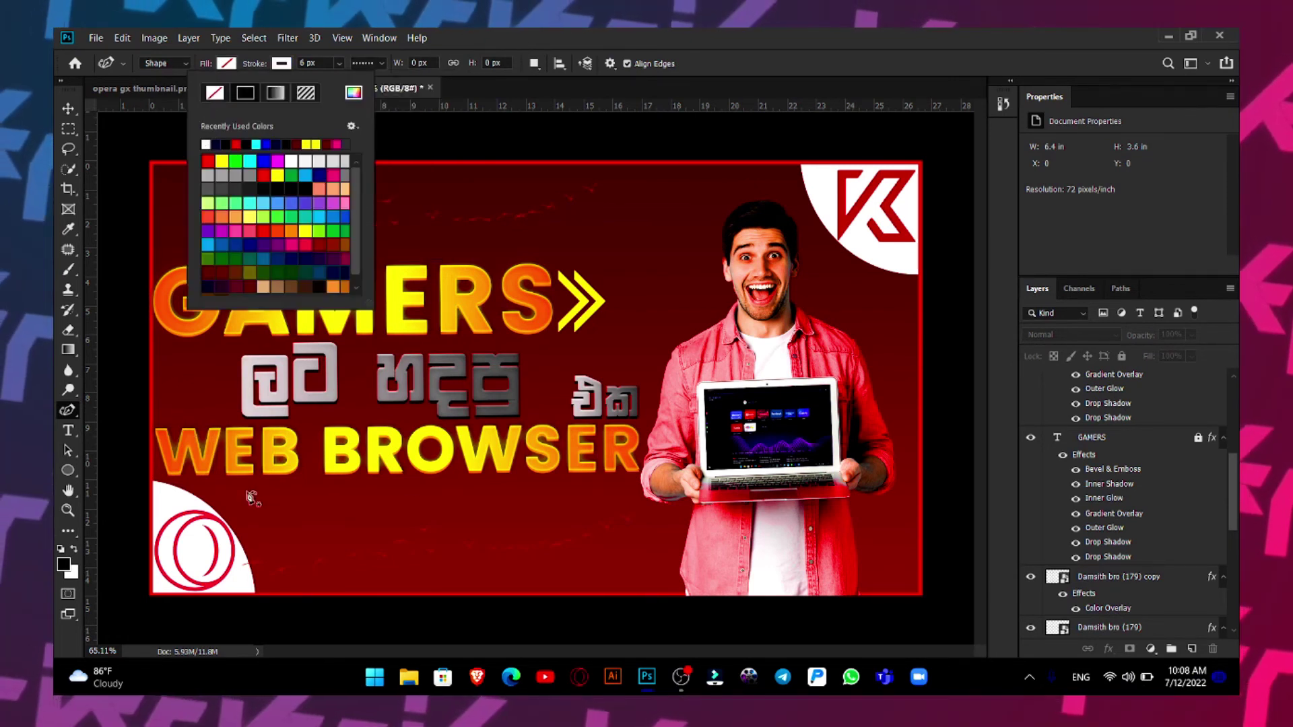
# - Draw a dotted curve from left of the text to the right edge and stretch it wider
pyautogui.click(179, 412)
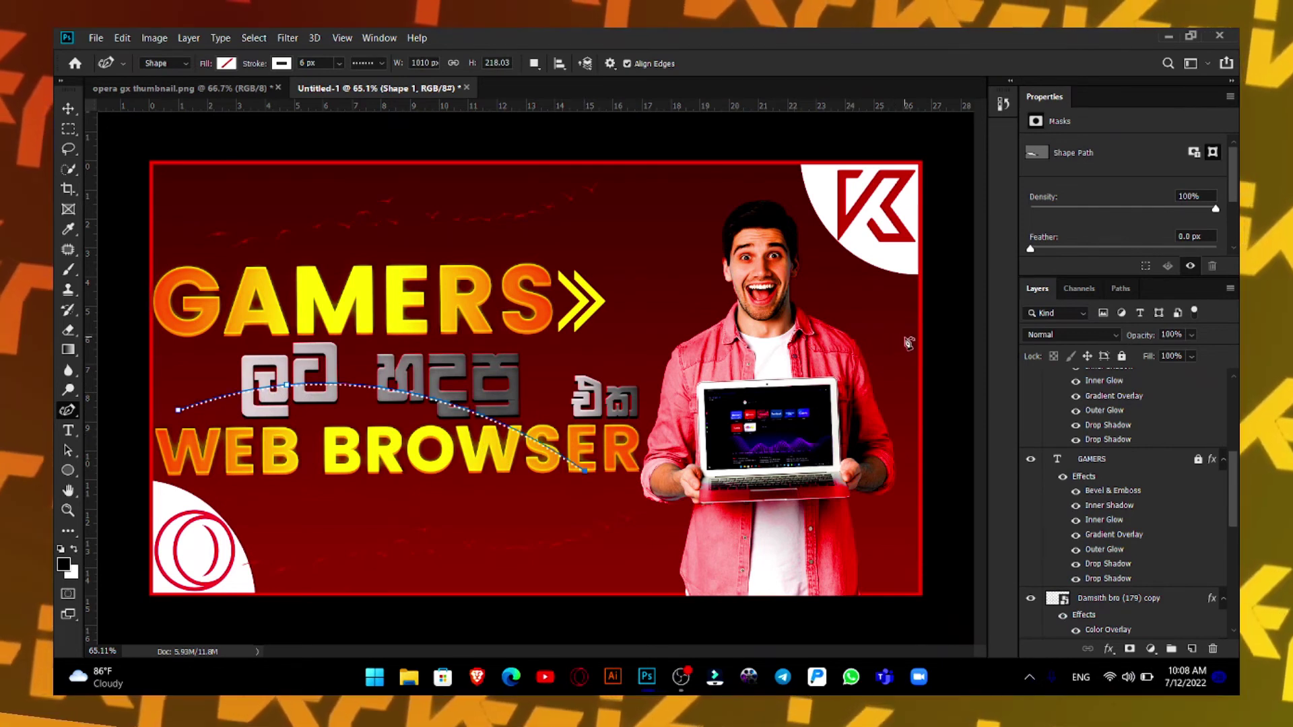
pyautogui.click(905, 337)
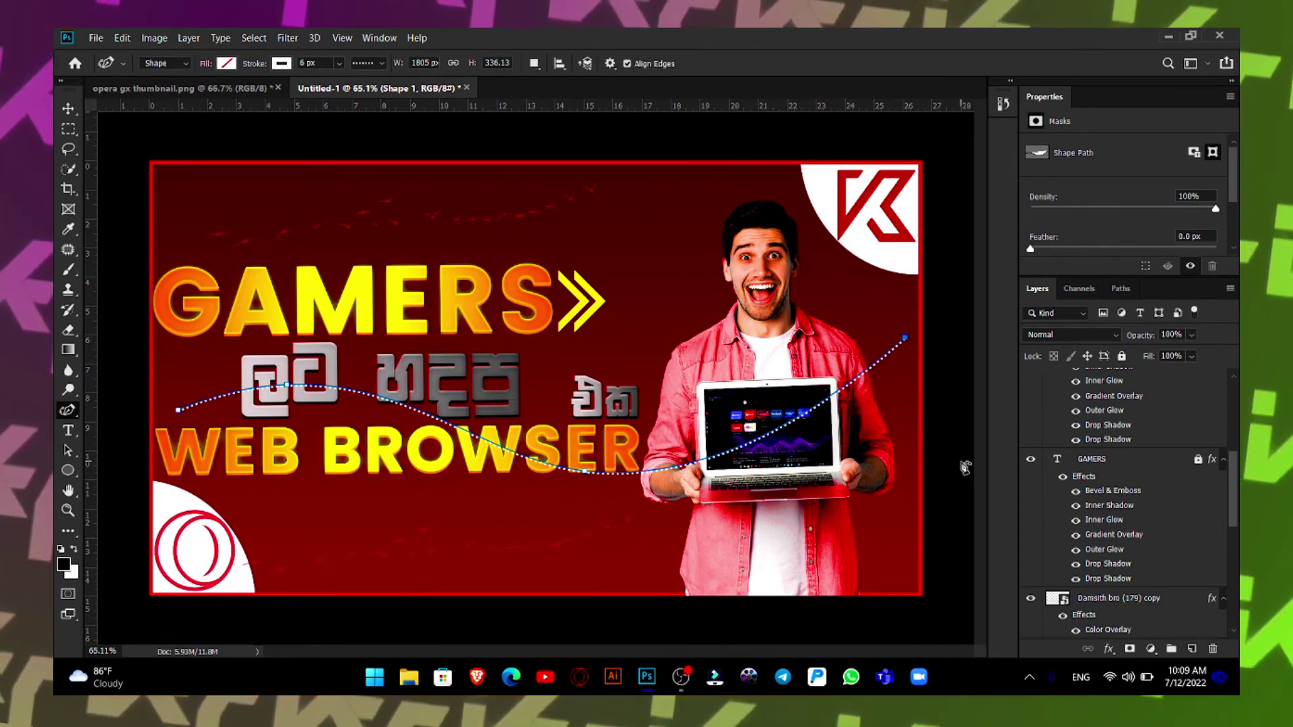
pyautogui.moveTo(959, 460); pyautogui.dragTo(687, 464)
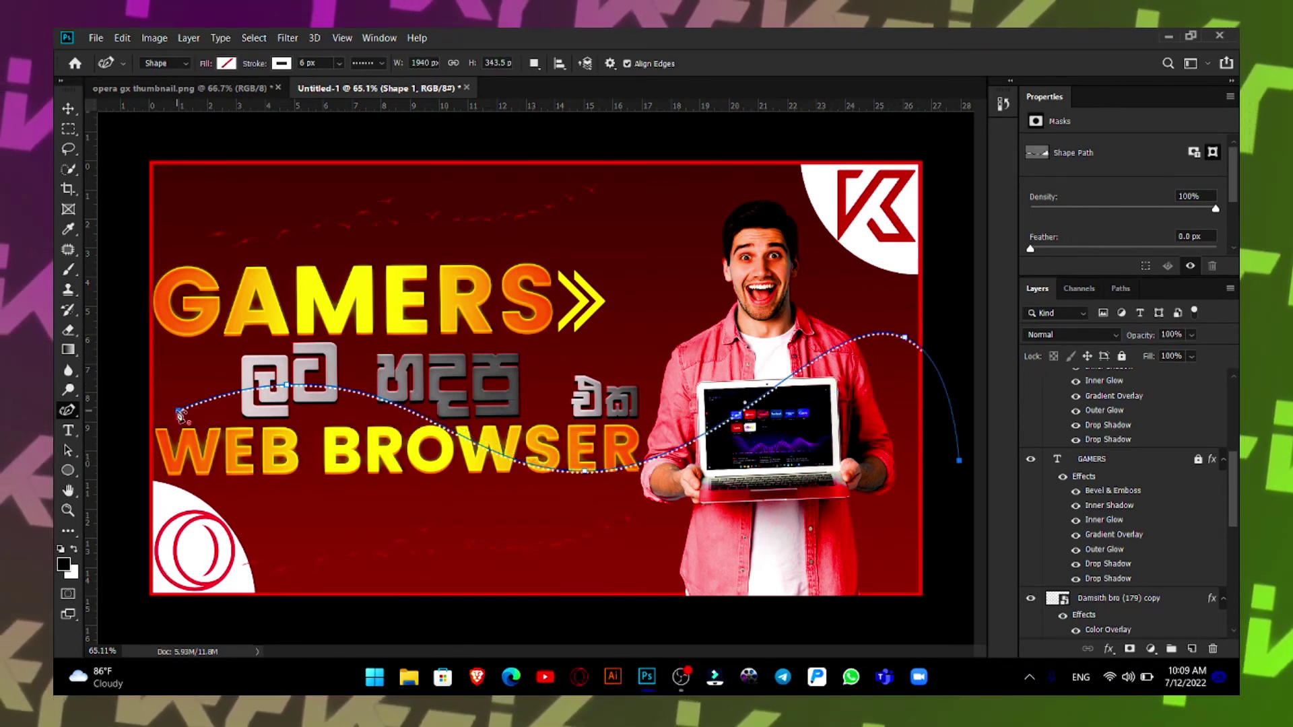
pyautogui.click(67, 110)
pyautogui.moveTo(171, 474); pyautogui.dragTo(137, 491)
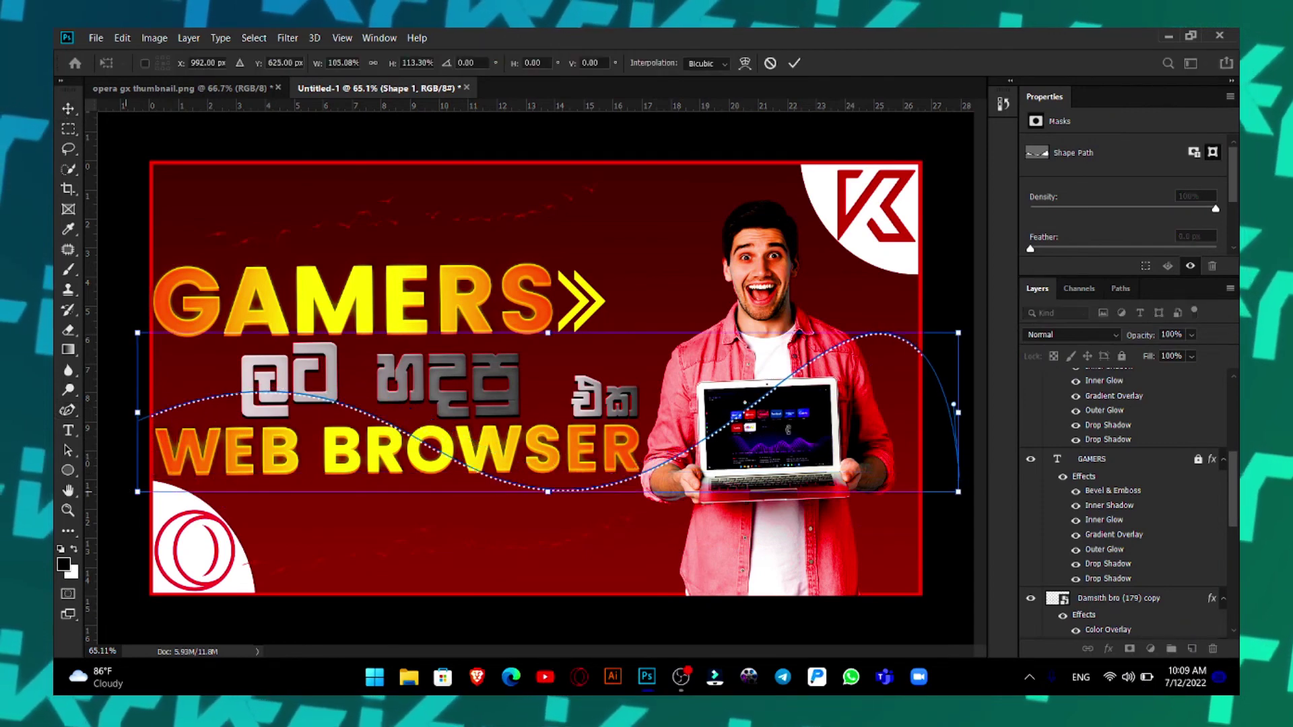
pyautogui.scroll(5, 1154, 399)
pyautogui.moveTo(1111, 379); pyautogui.dragTo(1082, 657)
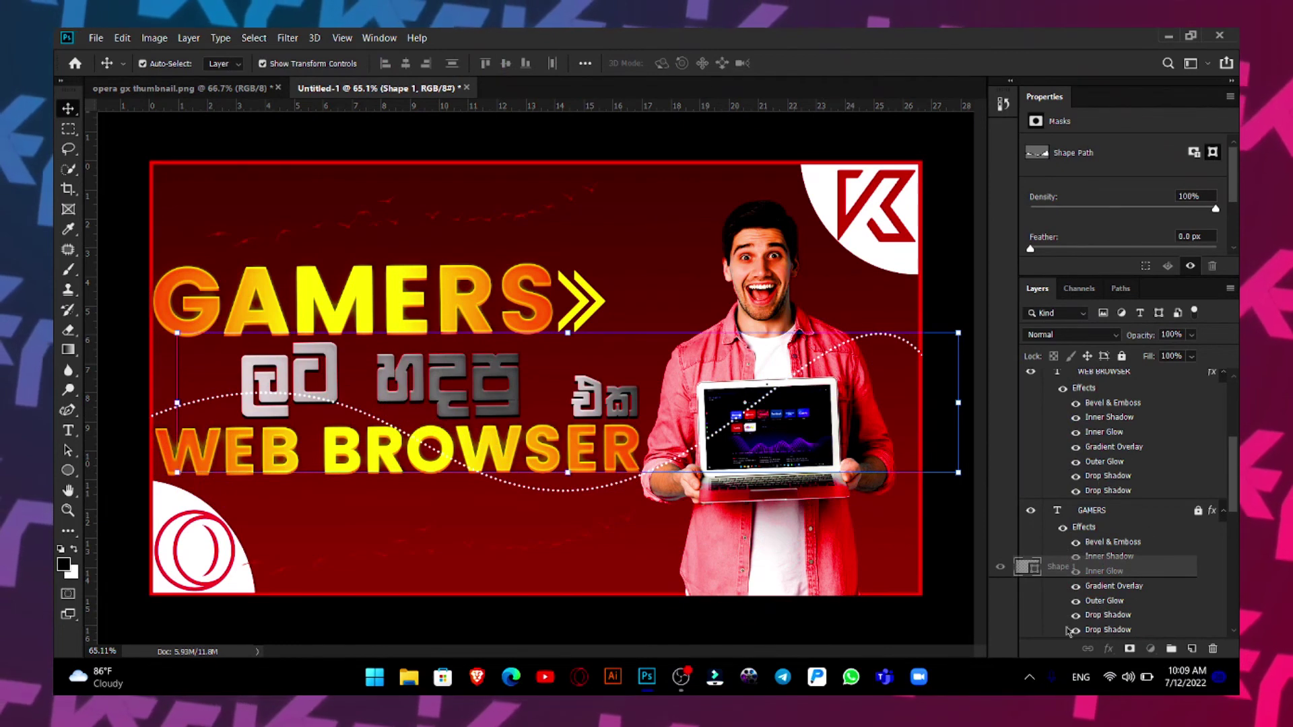
# - Move Shape 1 just above Gradient Fill 1 and lower its Fill to about 42%
pyautogui.moveTo(1041, 632)
pyautogui.mouseDown()
pyautogui.moveTo(1063, 652)
pyautogui.moveTo(1096, 596)
pyautogui.mouseUp()
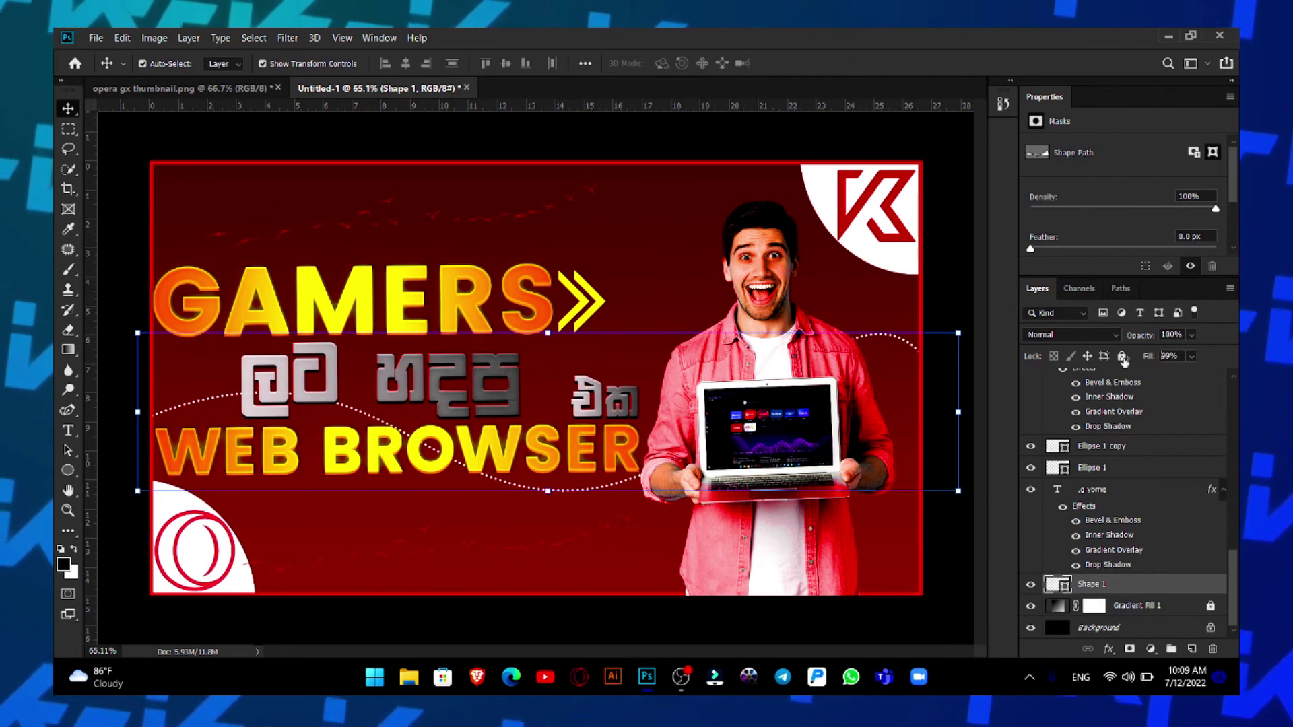
pyautogui.moveTo(1124, 360); pyautogui.dragTo(1111, 360)
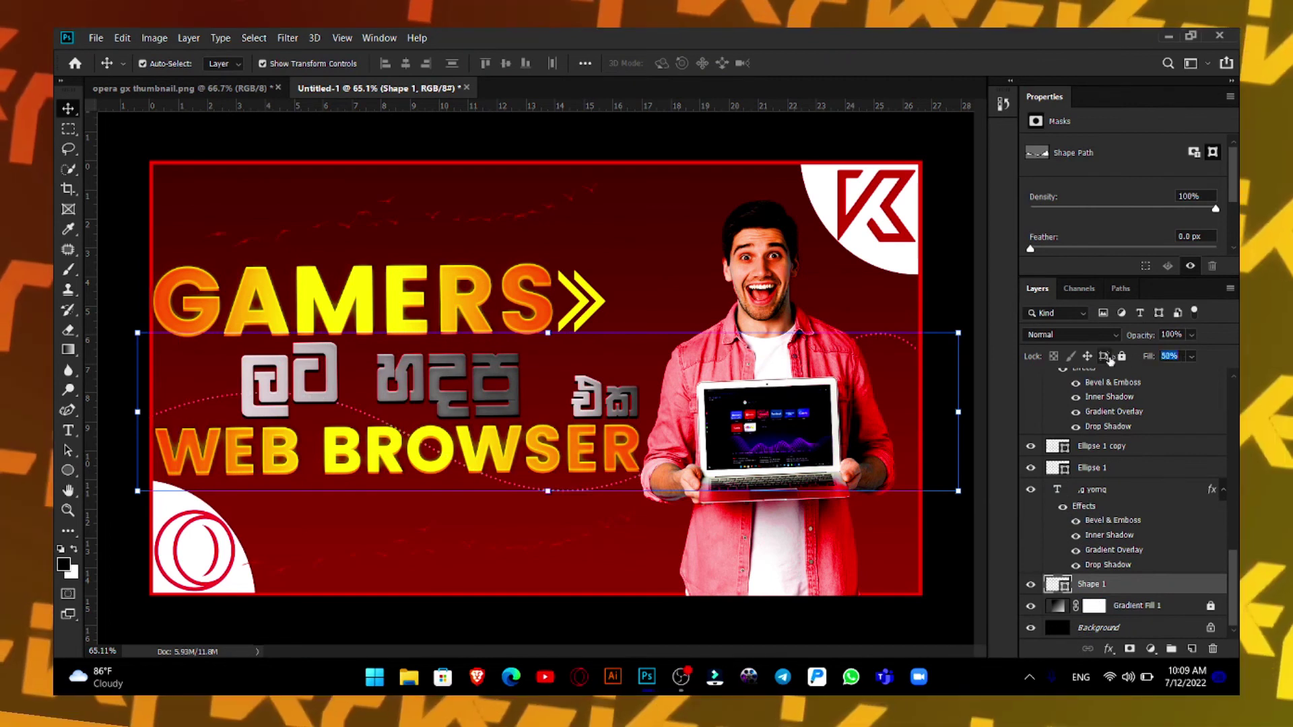
pyautogui.click(945, 145)
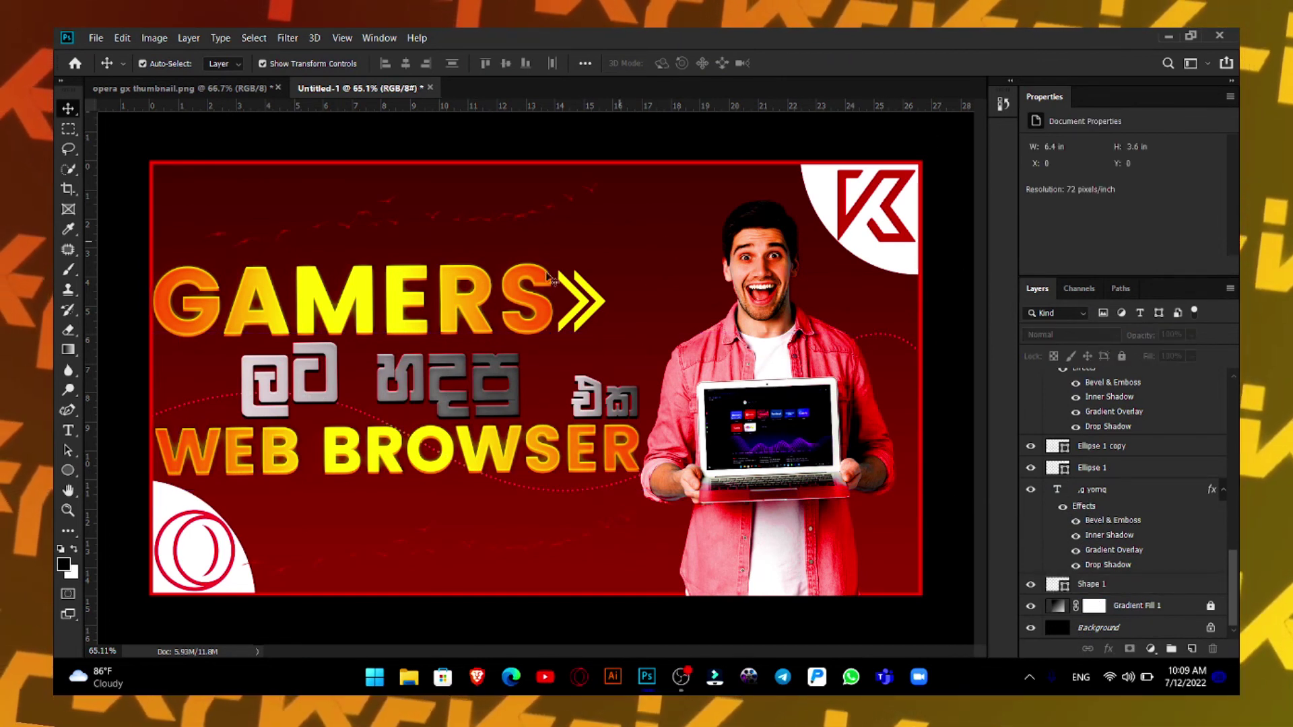